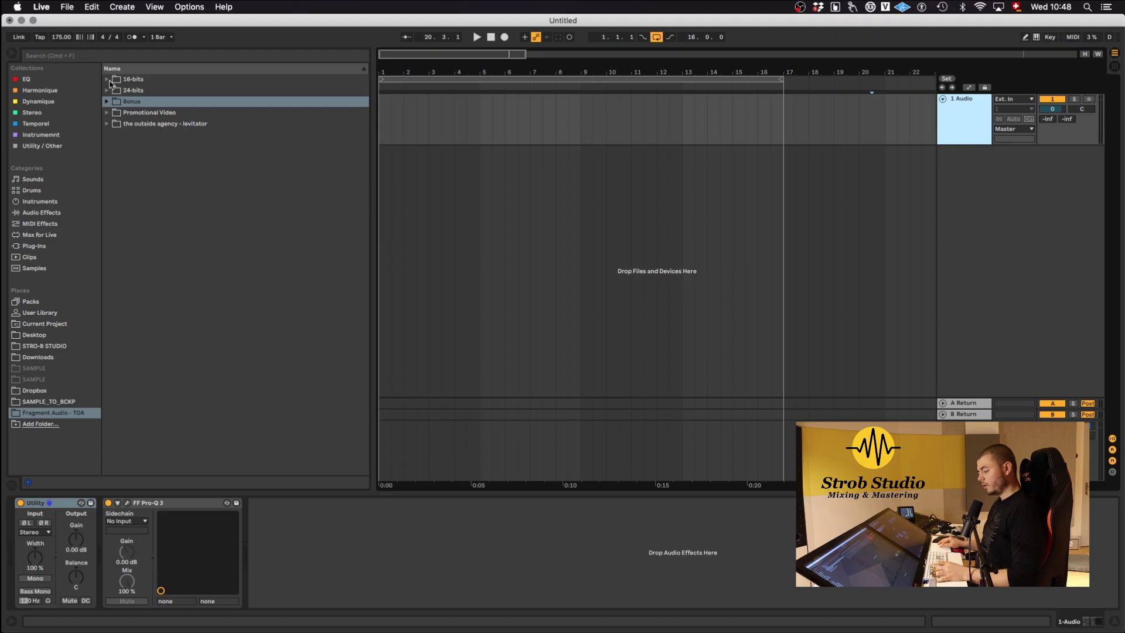
Examine the subfolders of the 24-bits sample folder and compare it with the 16-bits folder.
left_click(107, 79)
left_click(107, 179)
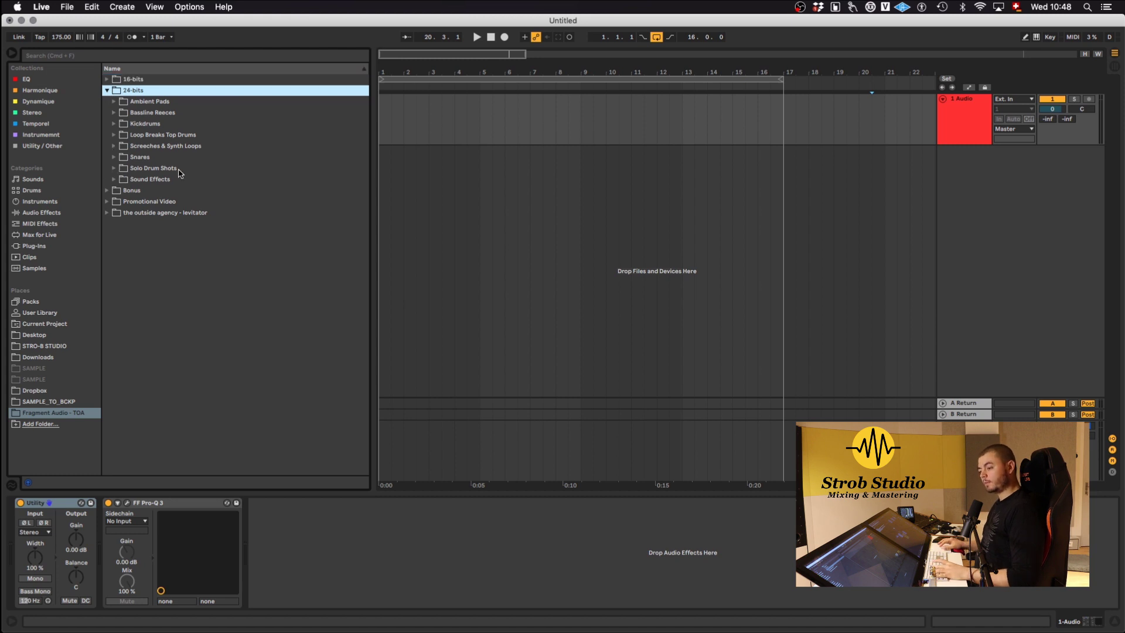
left_click(167, 79)
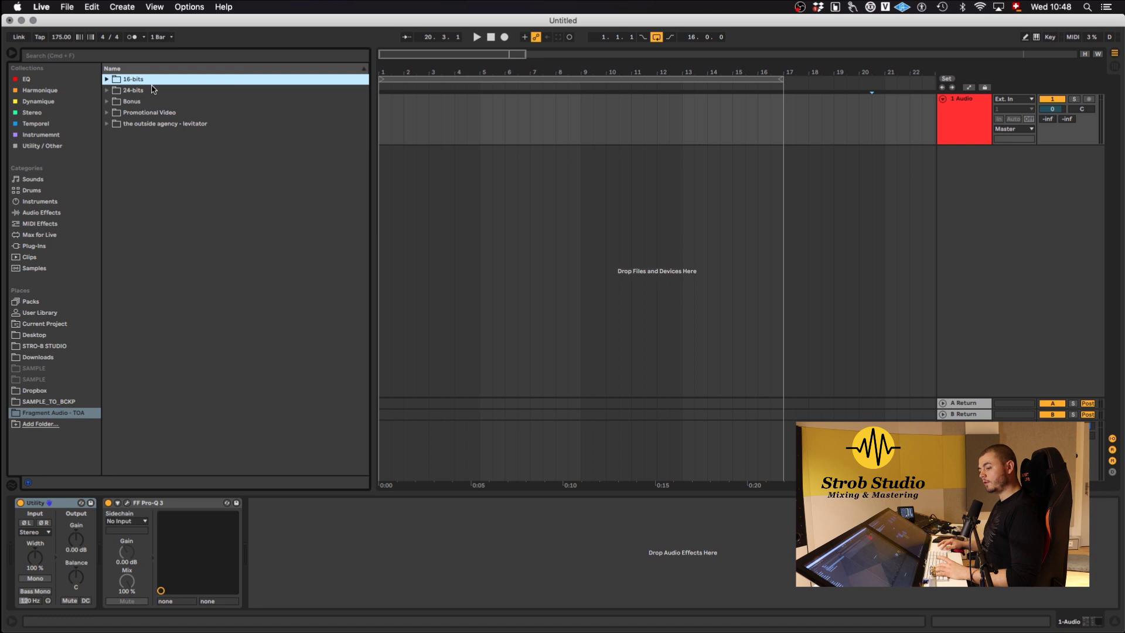
left_click(125, 92)
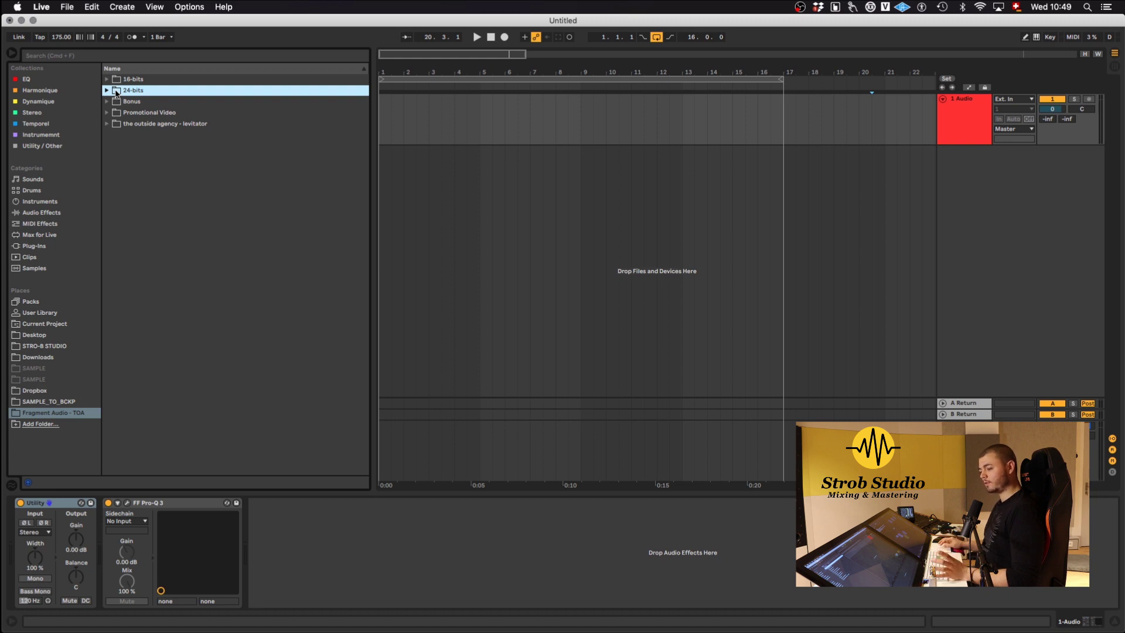
left_click(126, 81)
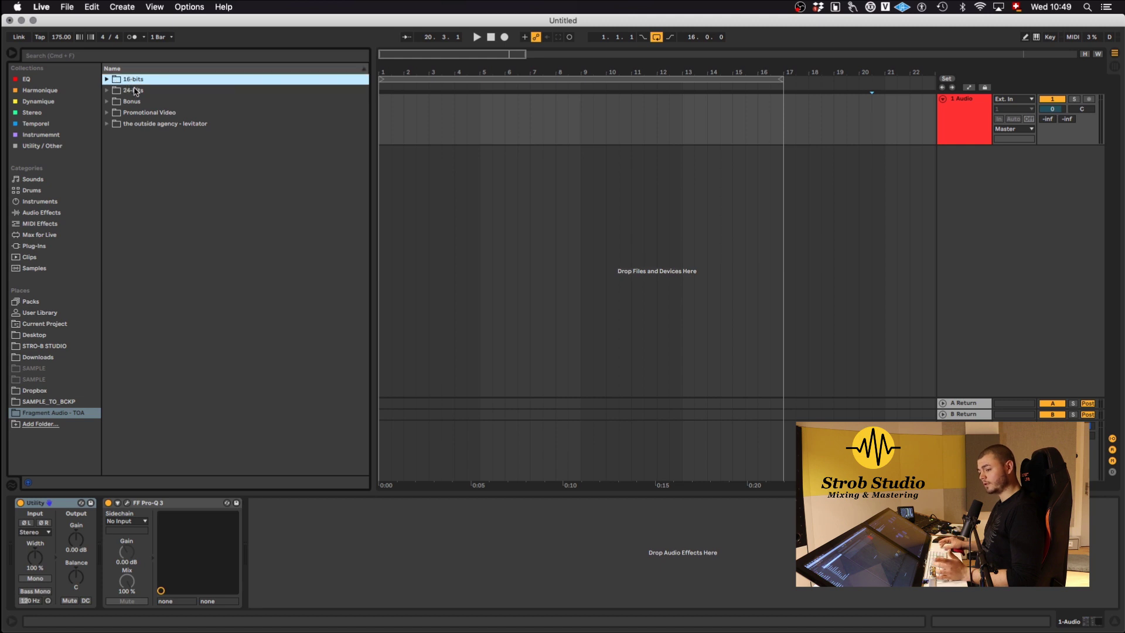
left_click(135, 92)
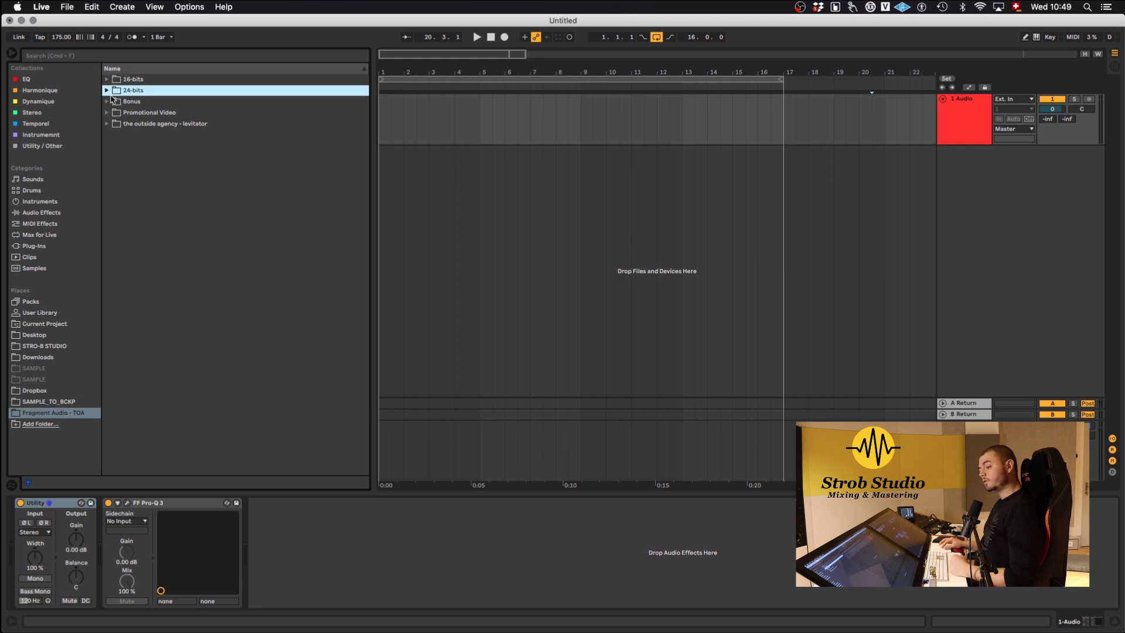
Add "The Outside Agency - Hours & Dreams [SID Chip Version].wav" from the Bonus folder to audio track 1 at about bar 7.
left_click(113, 103)
left_click(106, 102)
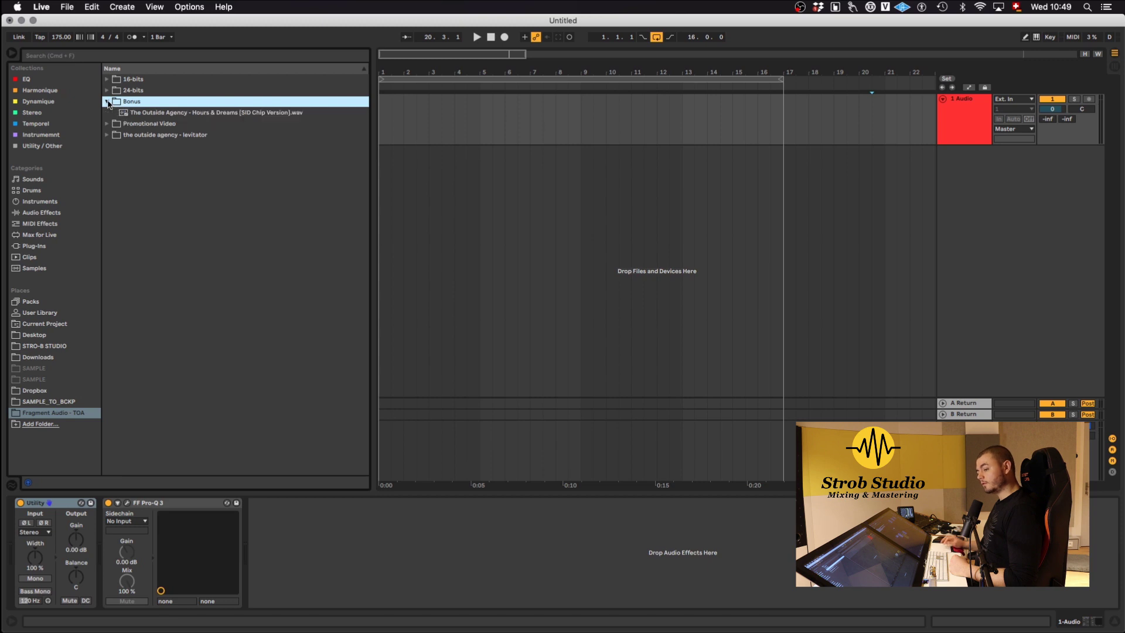
left_click_drag(170, 112, 548, 126)
scroll(702, 130, "right", 3)
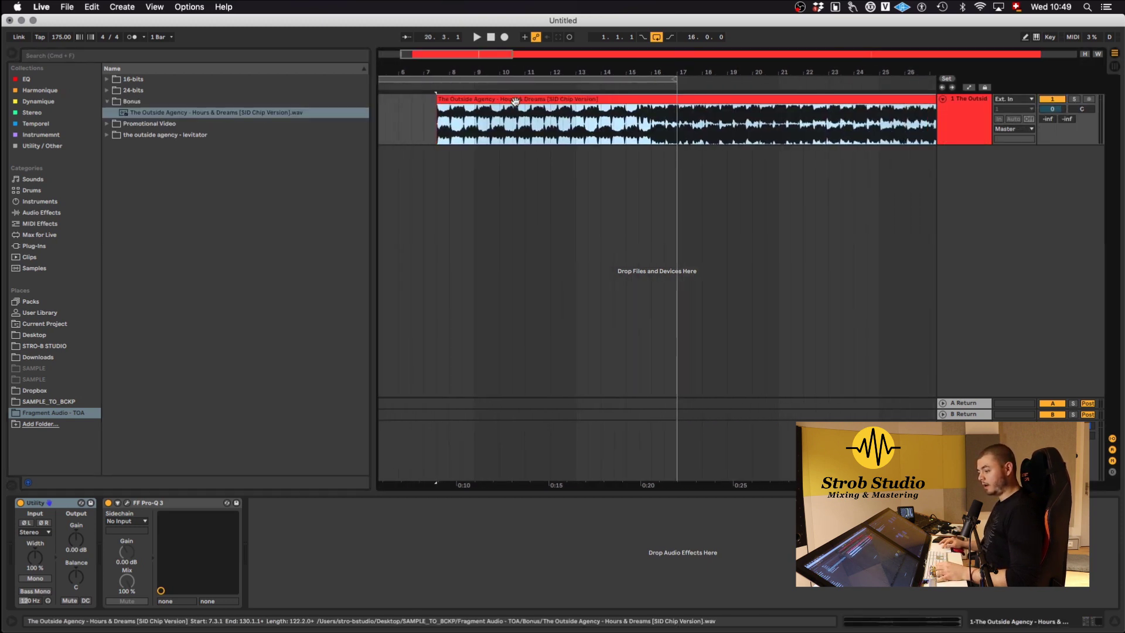
Play a passage of the Hours & Dreams clip starting from bar 57.
scroll(522, 130, "down", 5)
scroll(691, 115, "down", 4)
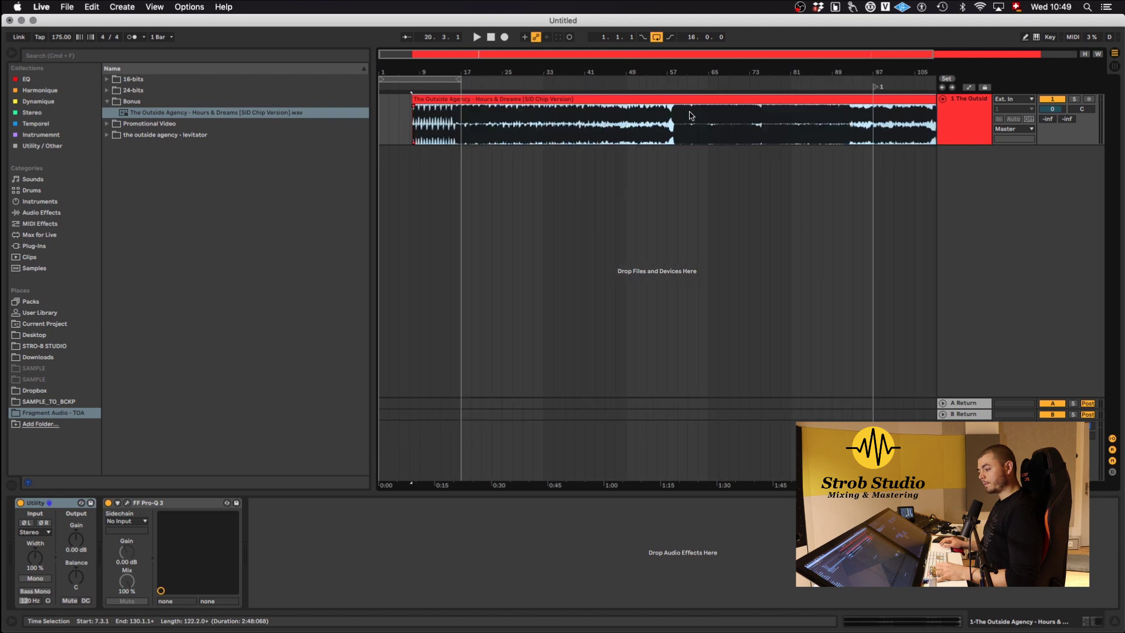
scroll(634, 73, "down", 2)
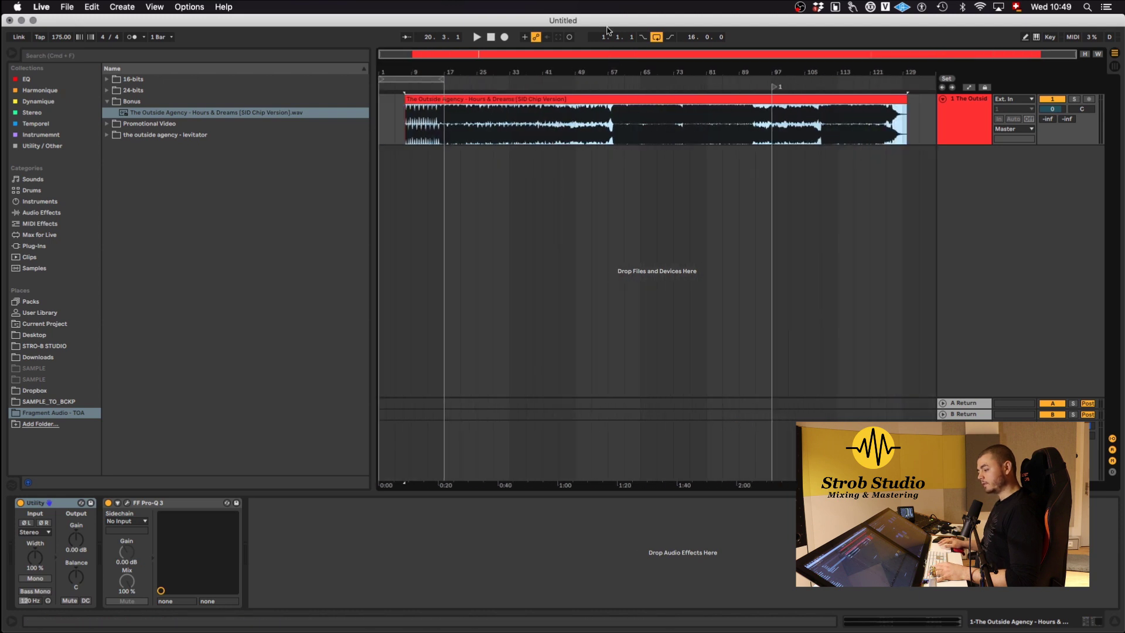
left_click(613, 130)
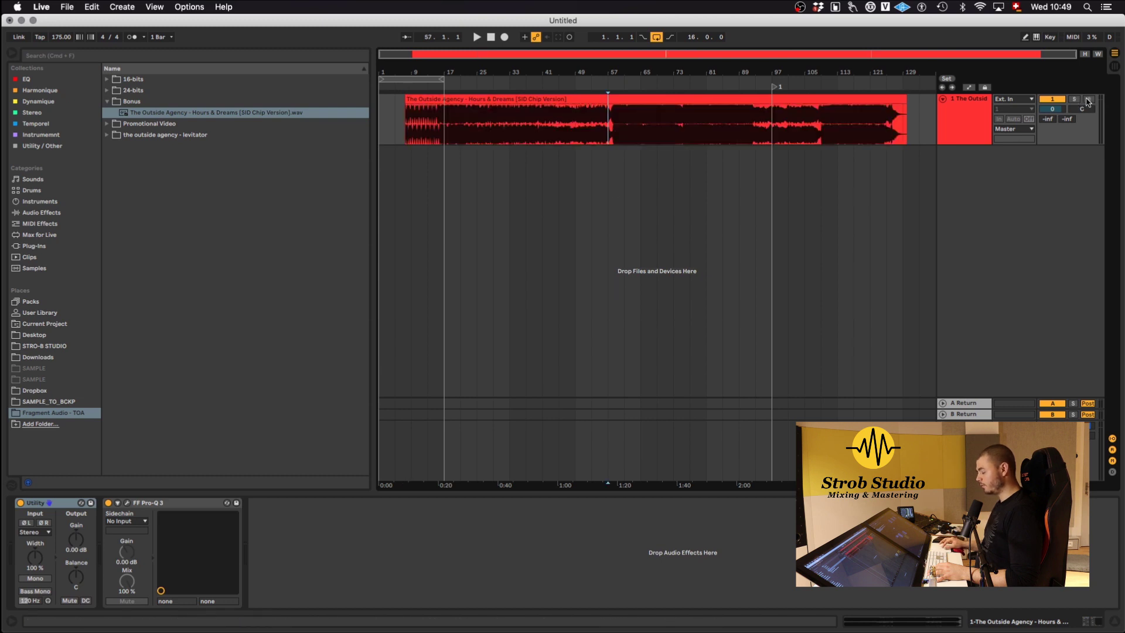
key("space")
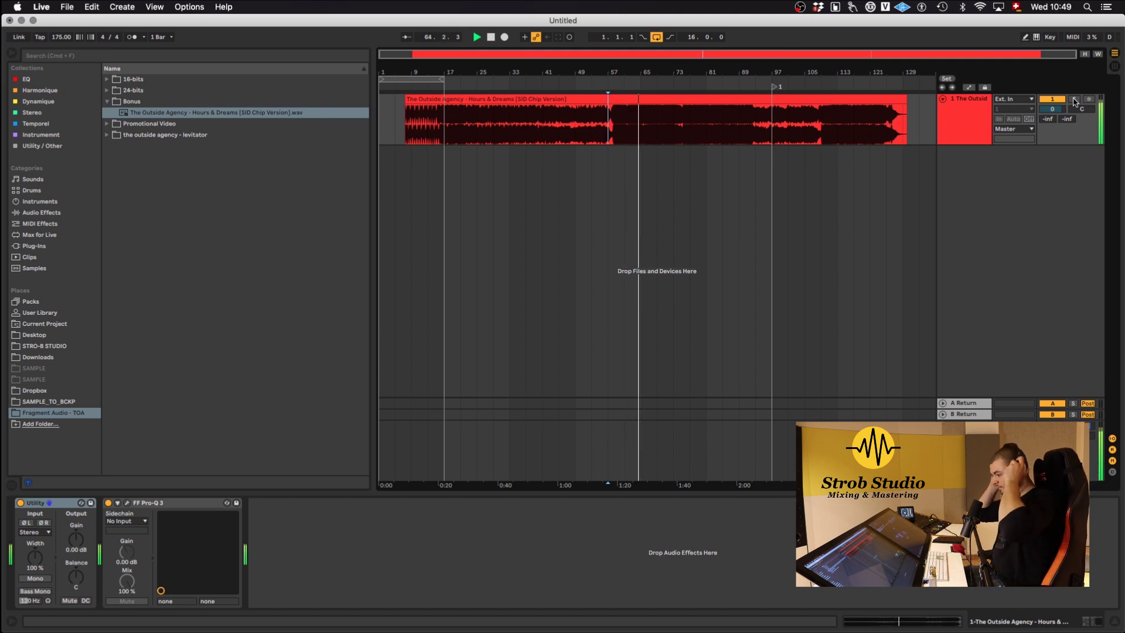
key("space")
Delete the locator at bar 97 from the timeline.
left_click(773, 87)
key("Delete")
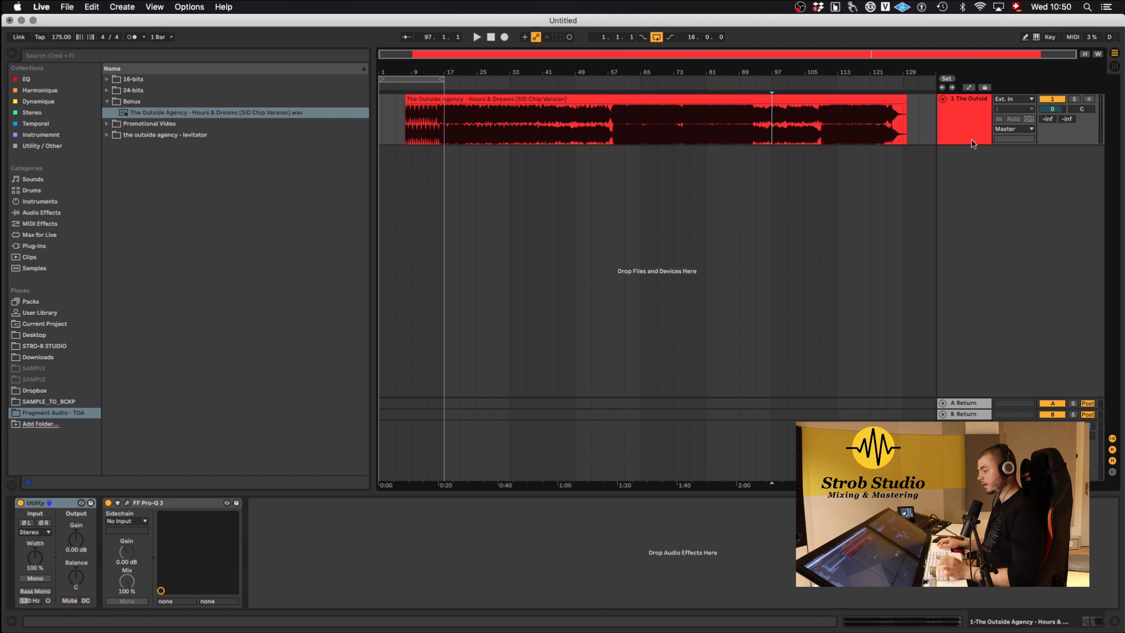
left_click(955, 130)
Add "The Outside Agency - Levitator [44KHz 16-Bit Master].wav" from the levitator Original folder to a new audio track at bar 45.
left_click(107, 103)
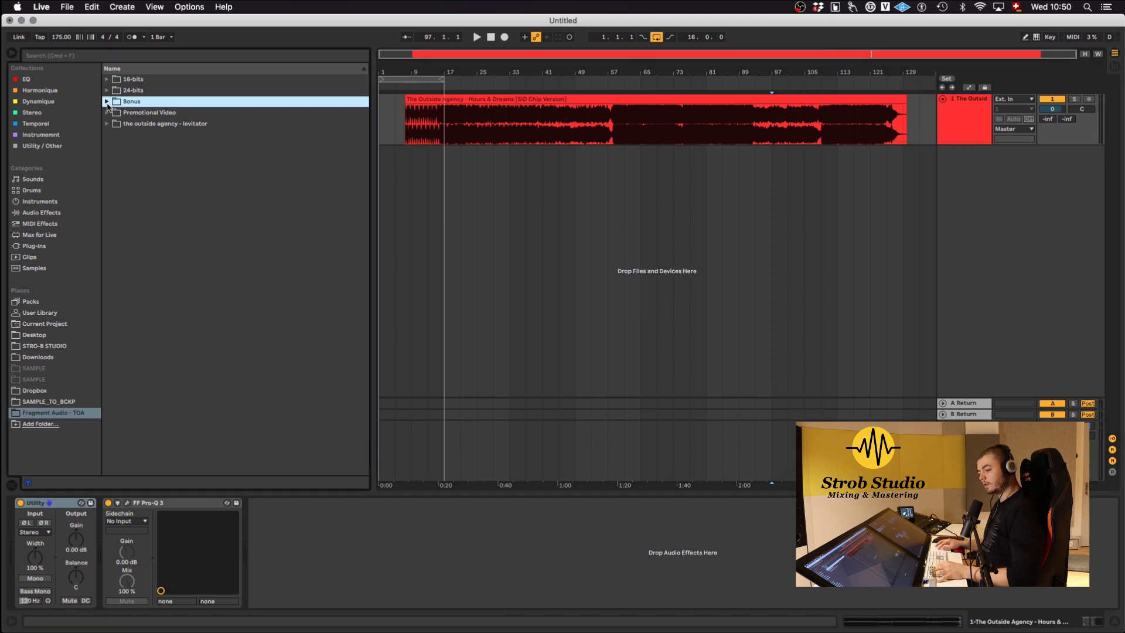
left_click(107, 112)
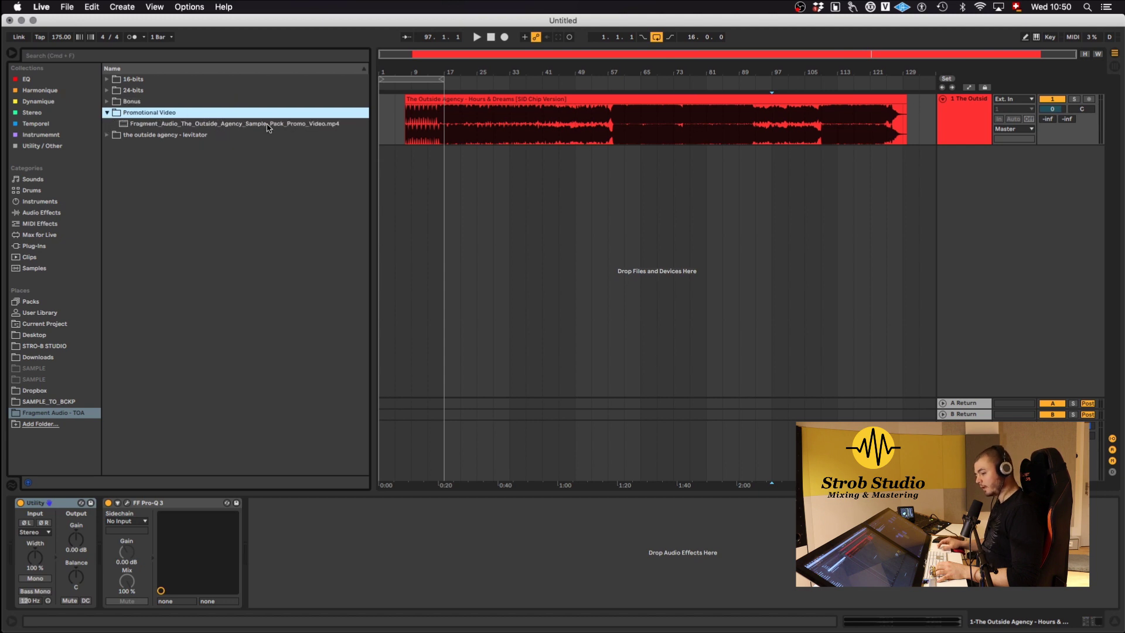
left_click(106, 136)
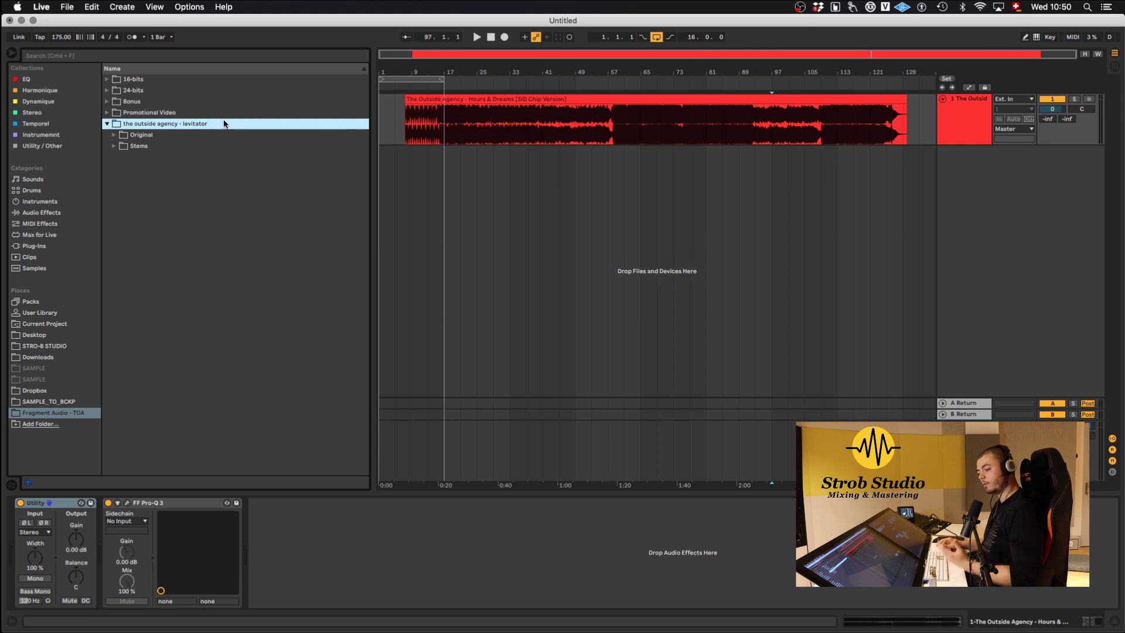
left_click(113, 136)
left_click_drag(185, 151, 990, 169)
left_click(942, 151)
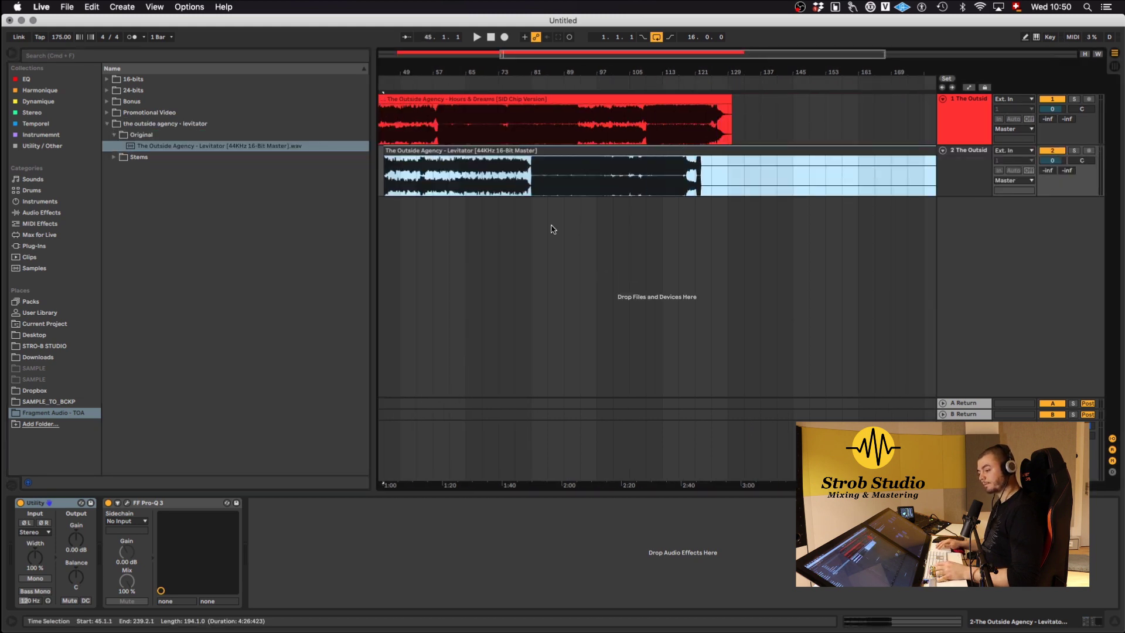
Play a passage of the Levitator clip starting from about bar 121.
key("minus")
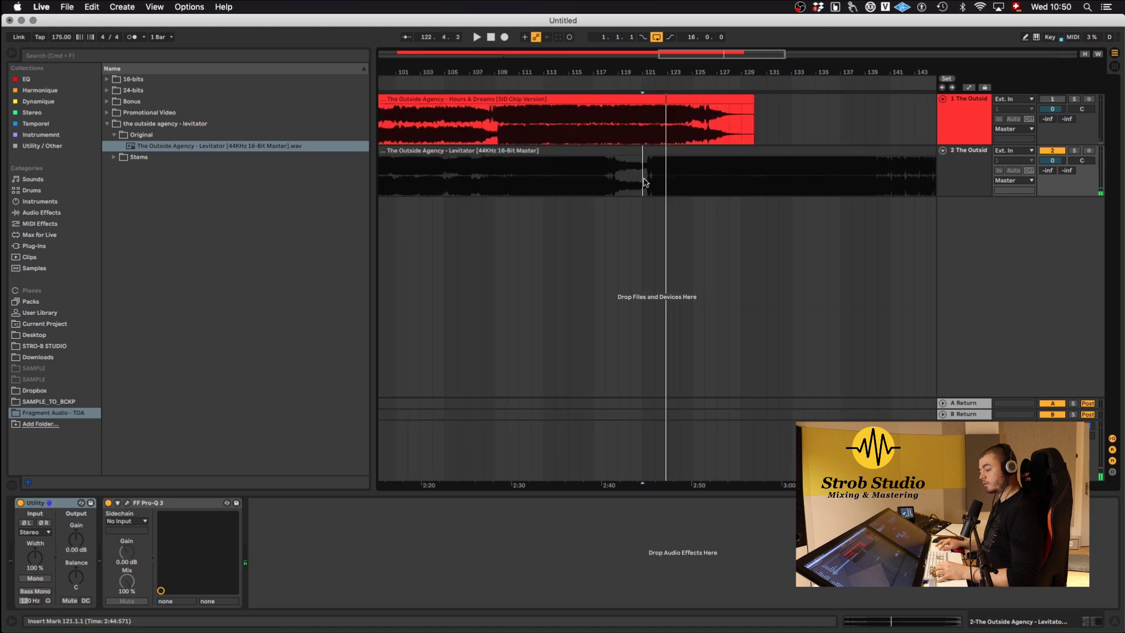
key("space")
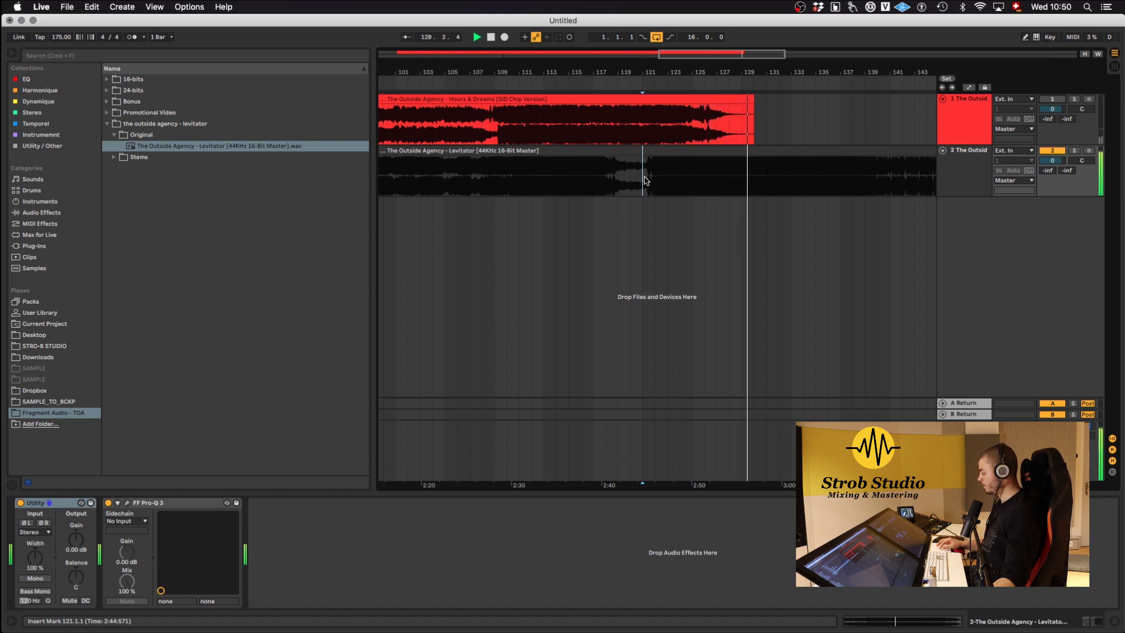
scroll(786, 184, "right", 3)
key("space")
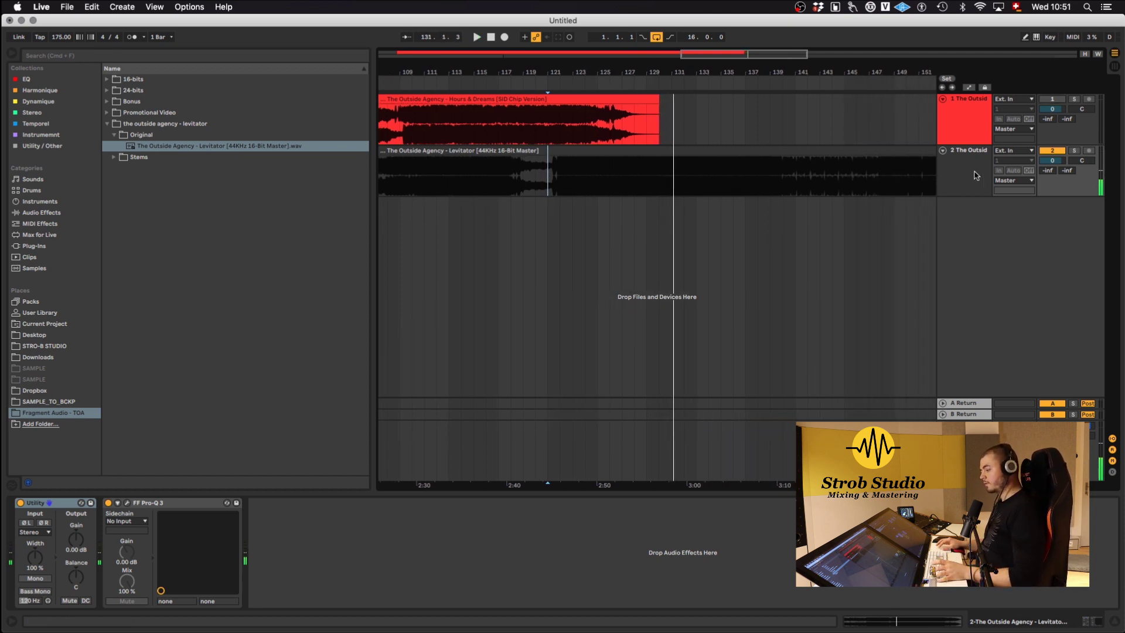
Open the levitator Stems folder and preview "01. FMT_Critical_Discovery_D#-E.wav".
left_click(695, 150)
scroll(696, 149, "down", 3)
scroll(696, 148, "down", 1)
left_click(203, 156)
left_click(115, 147)
left_click(114, 147)
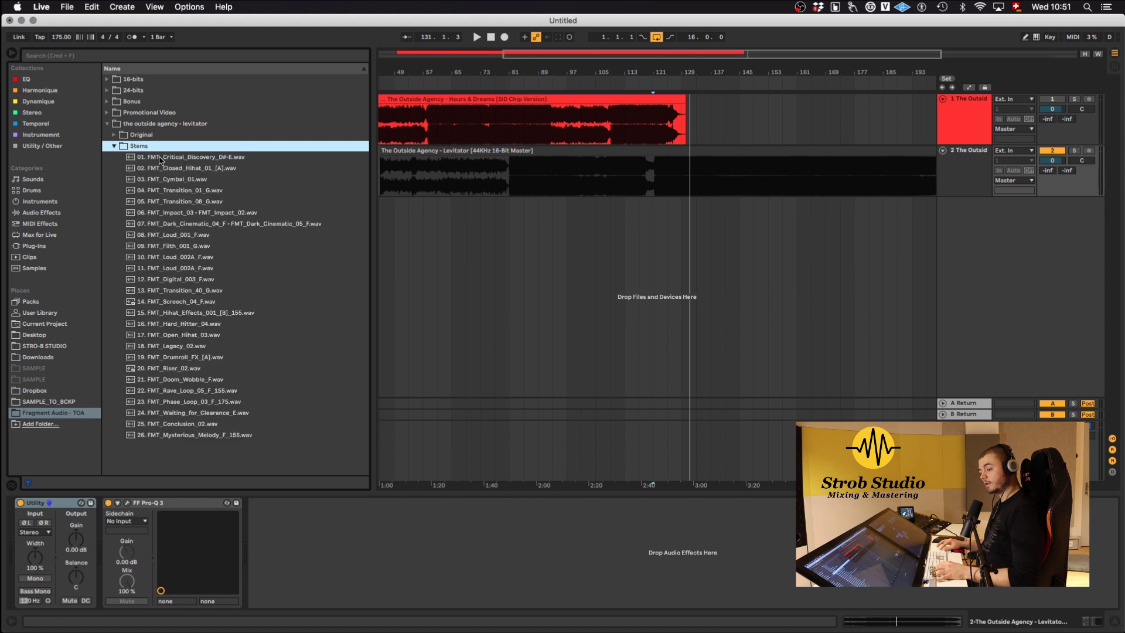
left_click(163, 157)
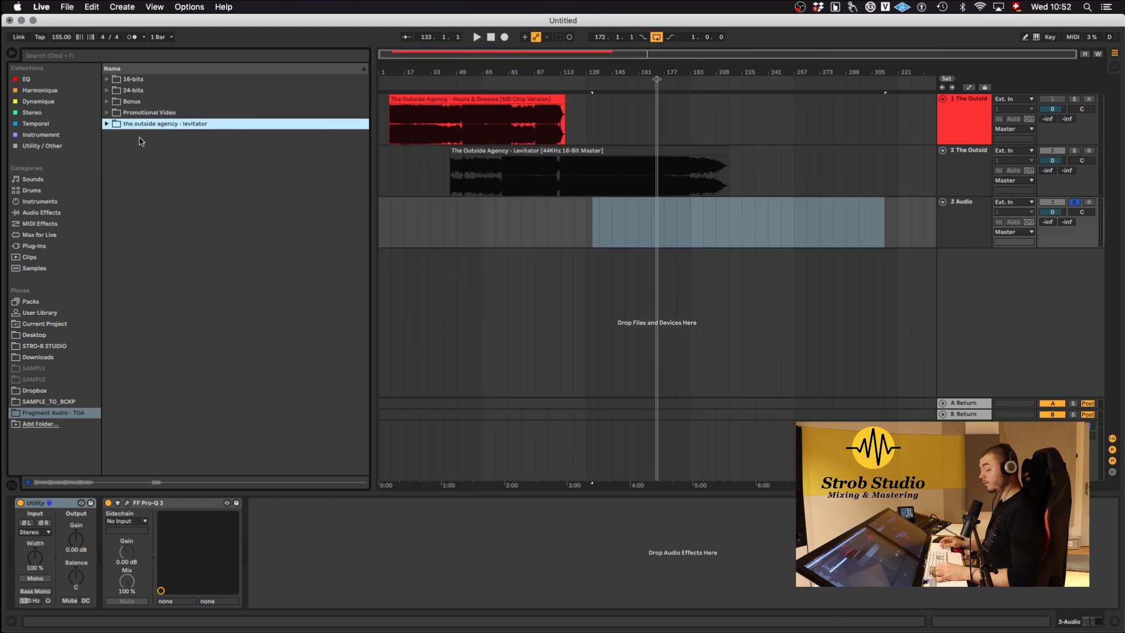
Audition Legacy, Metallic, Short_and_Sweet, Wide_and_Big and Hard_Hitter samples from the Snares folder under 24-bits.
left_click(106, 91)
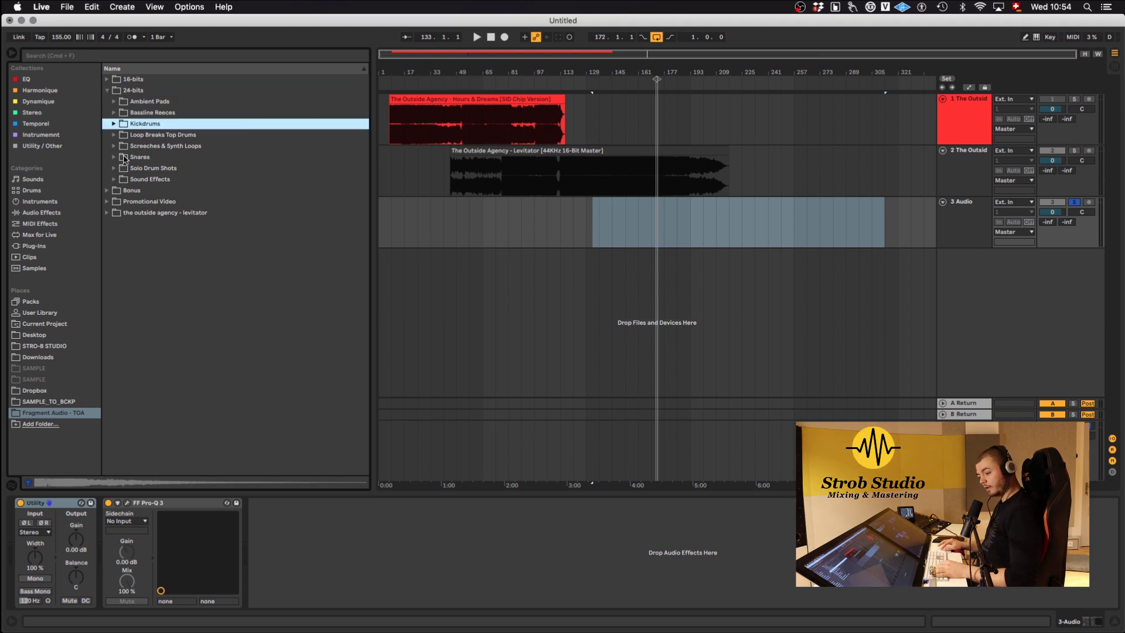
left_click(115, 159)
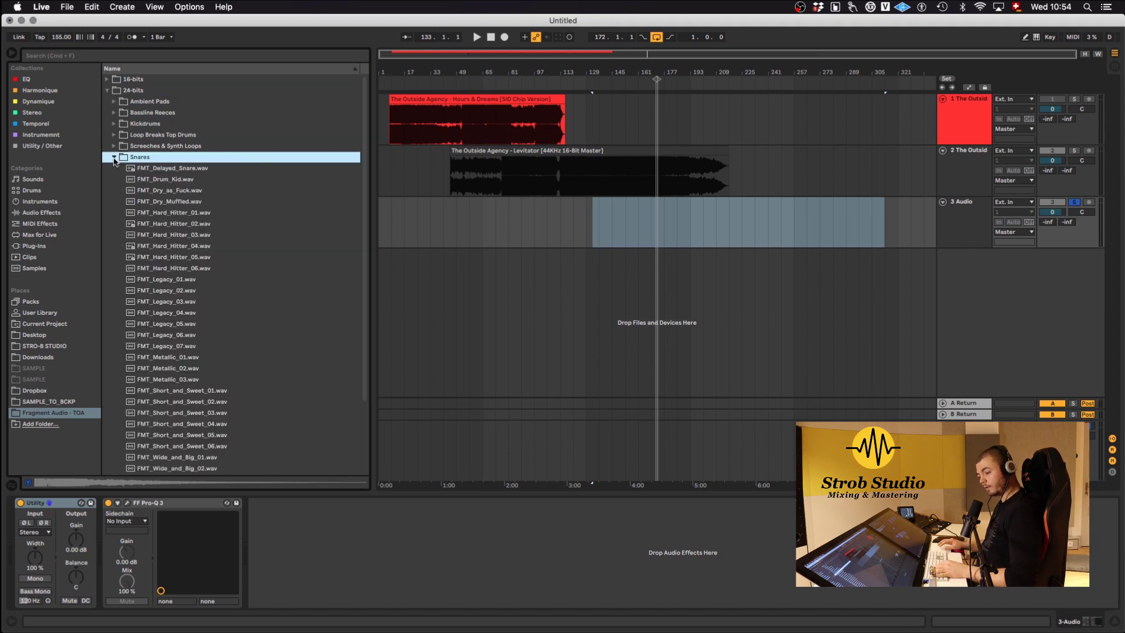
scroll(202, 272, "down", 3)
left_click(183, 215)
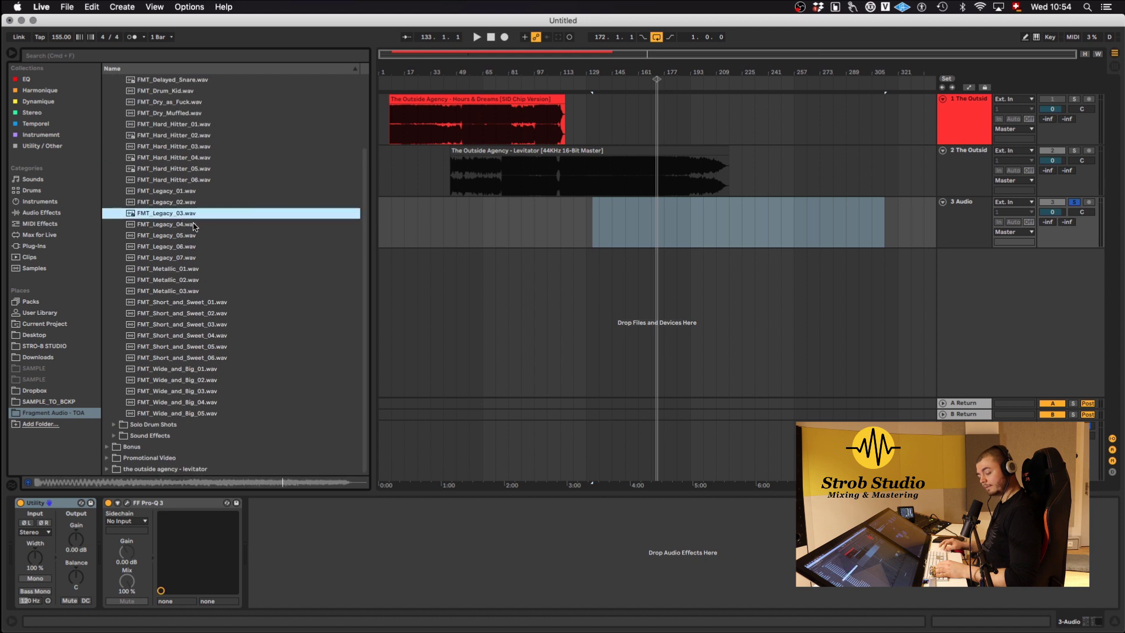
left_click(186, 237)
left_click(189, 269)
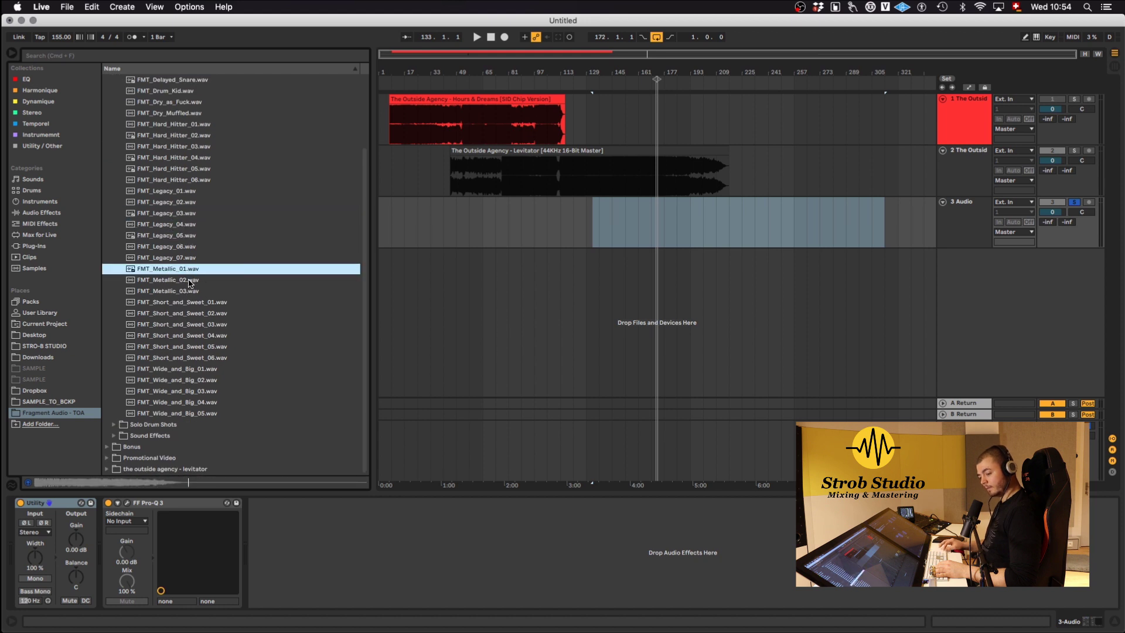
left_click(188, 281)
left_click(195, 314)
left_click(194, 347)
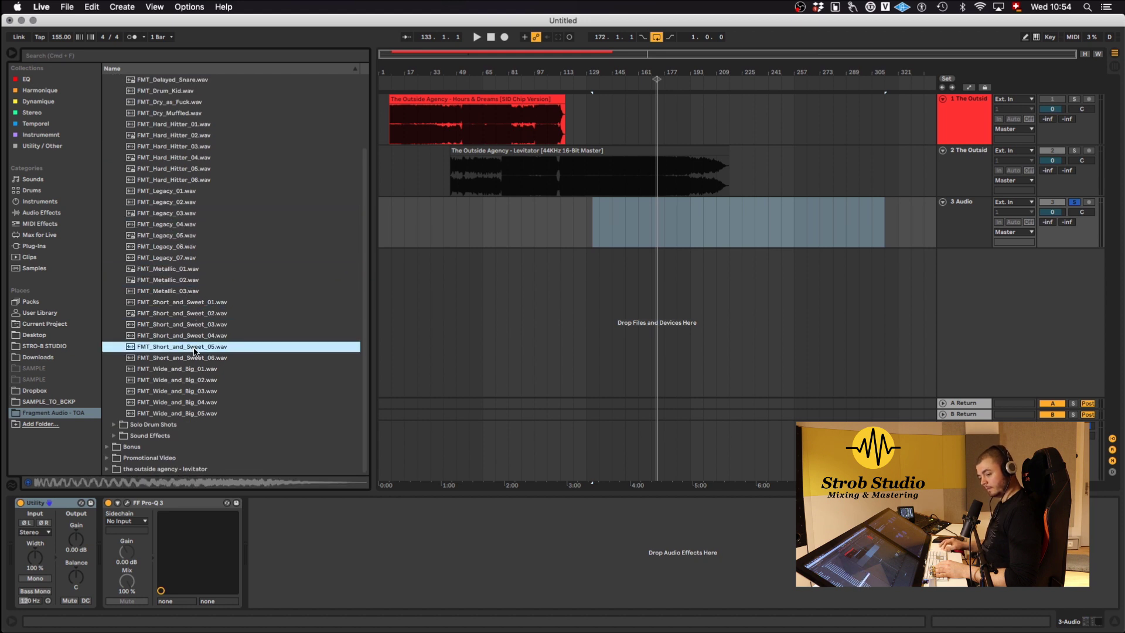
left_click(196, 391)
left_click(195, 413)
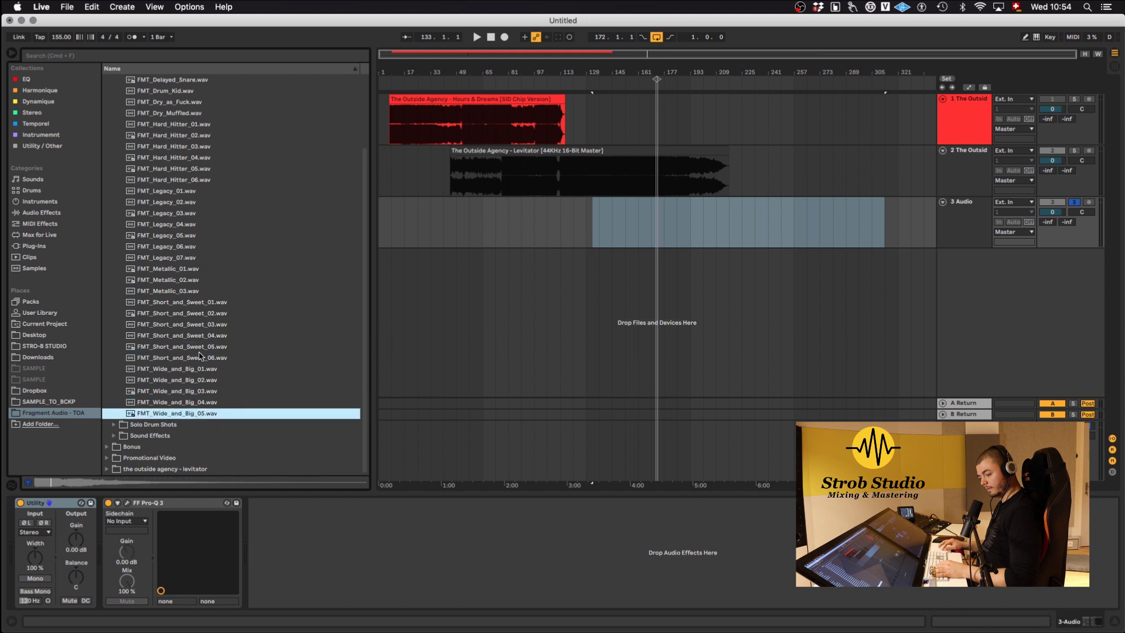
left_click(190, 181)
left_click(184, 137)
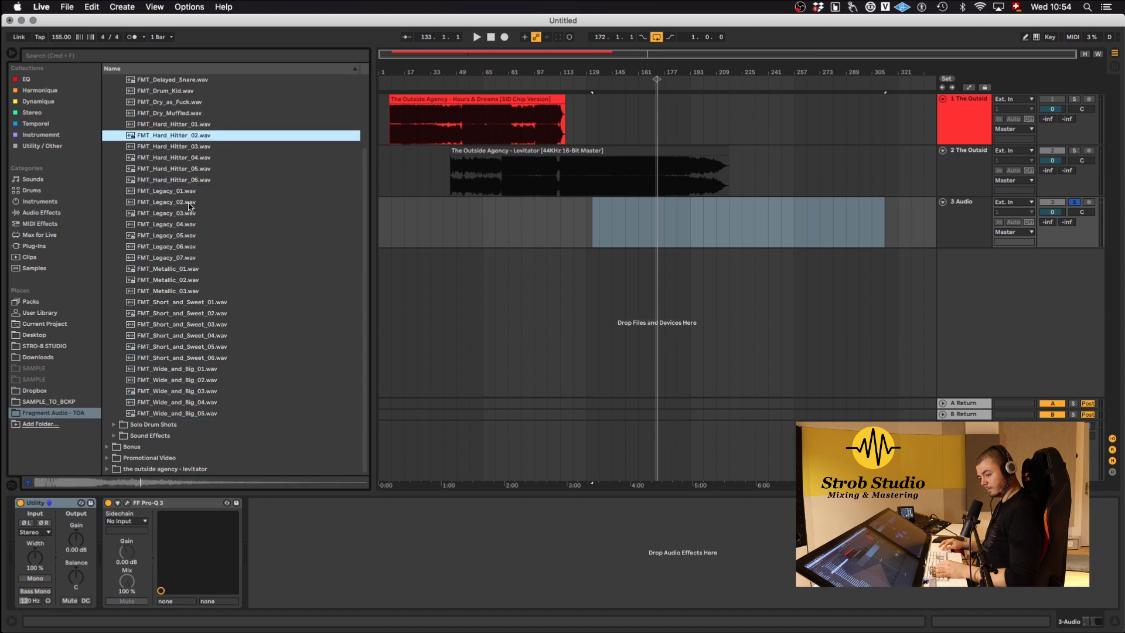
scroll(239, 186, "up", 3)
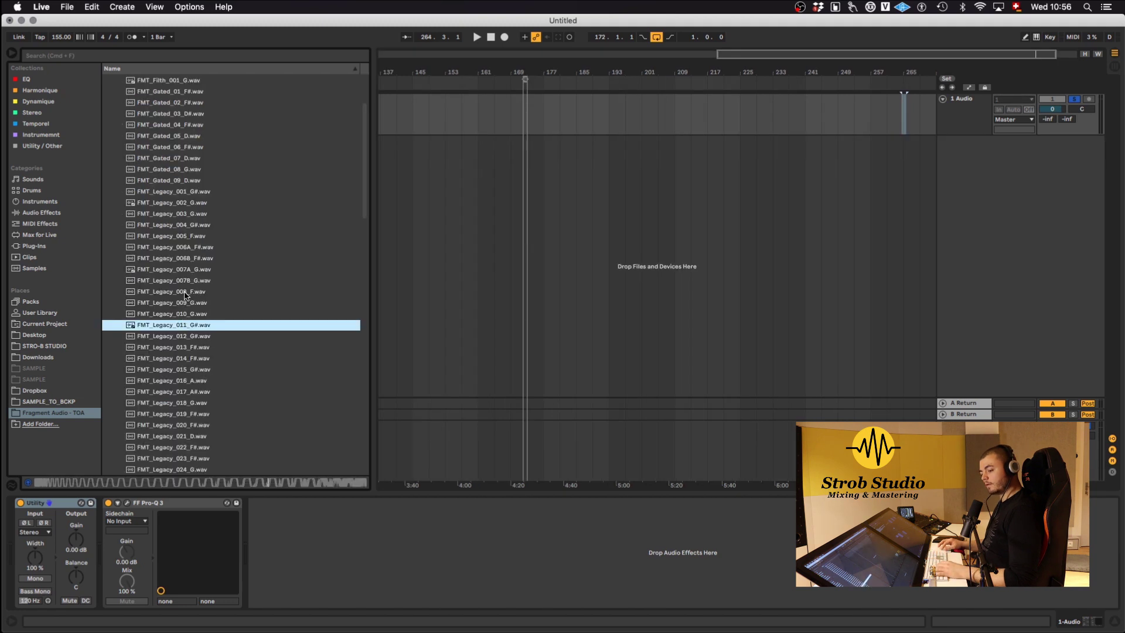
Audition several FMT_Legacy samples between 008_F and 019_F# in the browser.
left_click(184, 291)
left_click(185, 360)
left_click(179, 314)
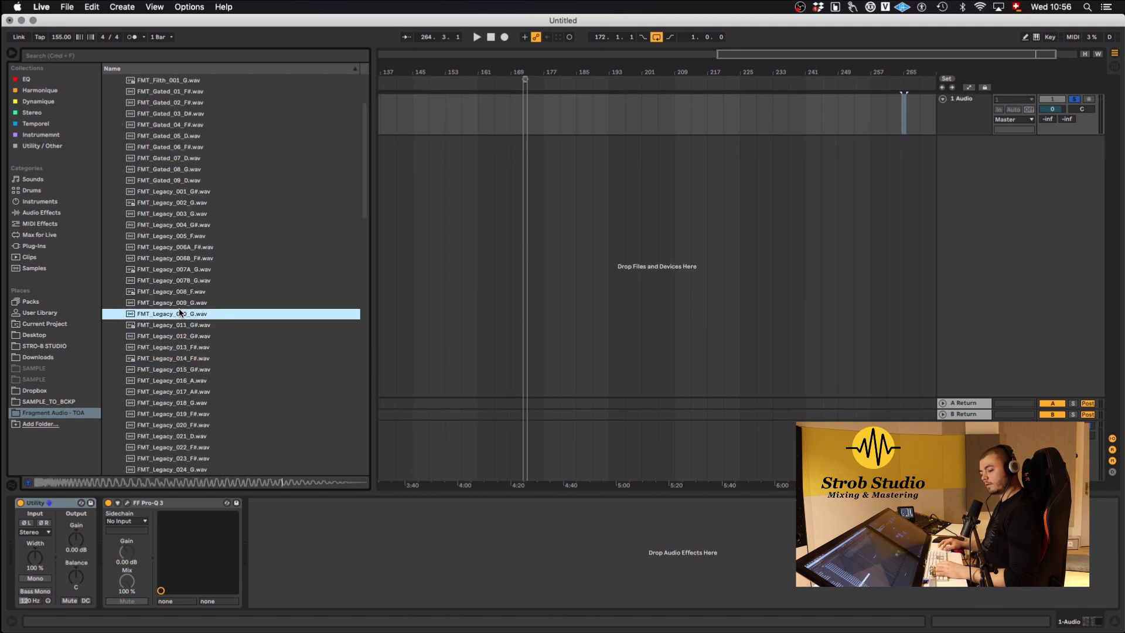
key("Down")
left_click(179, 358)
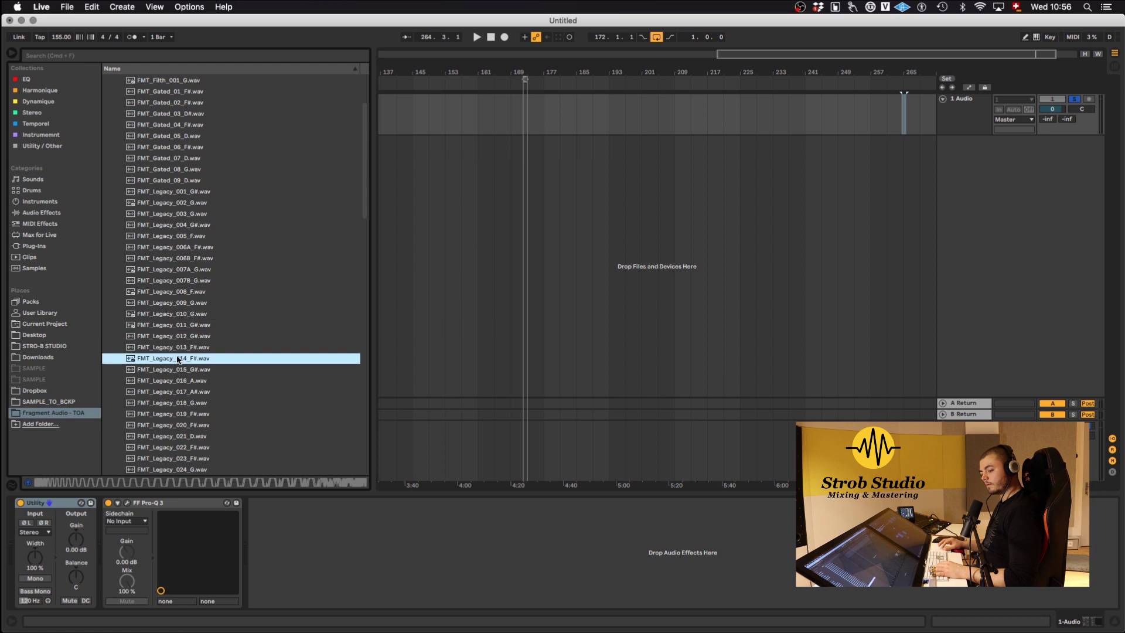
left_click(180, 414)
Place "FMT_Legacy_011_G#.wav" on audio track 1 at bar 241 and enlarge the clip in view.
left_click(171, 325)
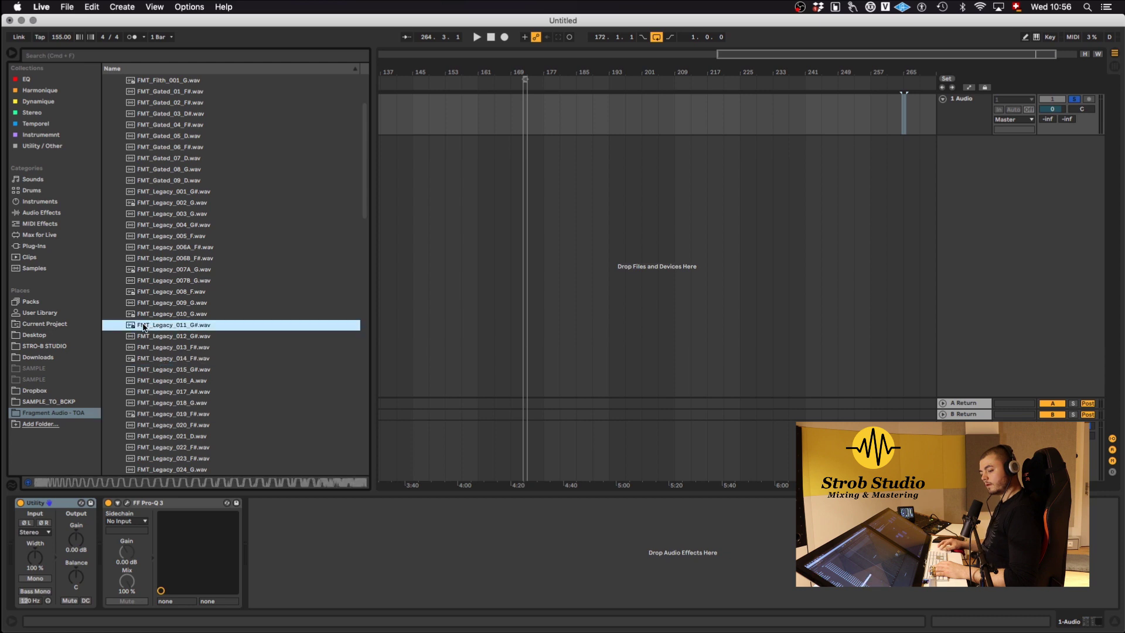
left_click_drag(149, 327, 807, 115)
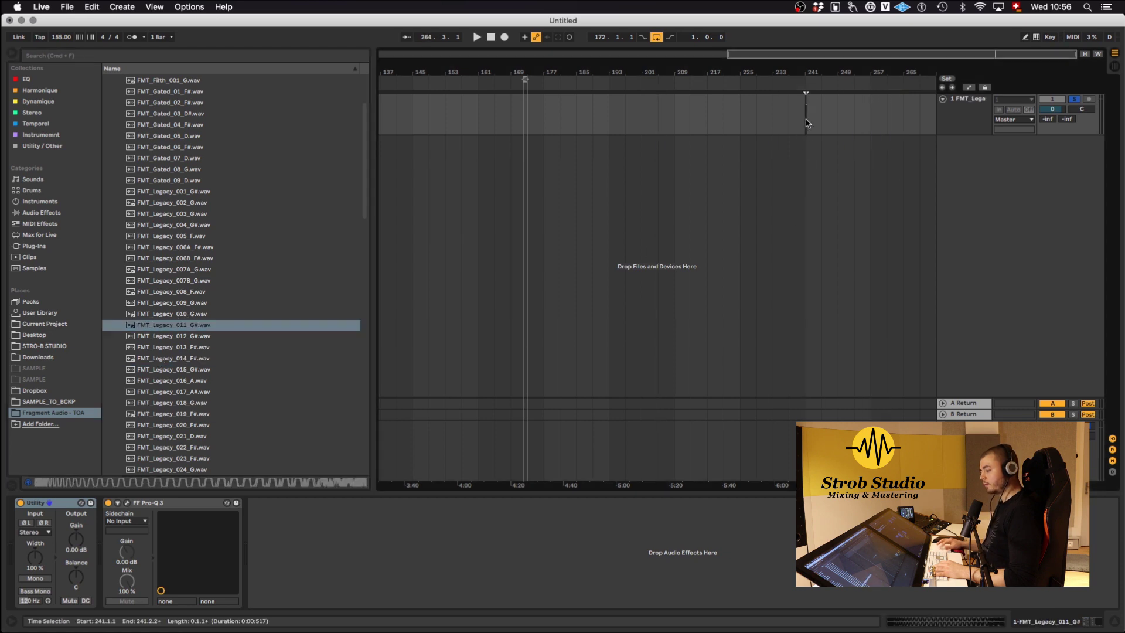
key("z")
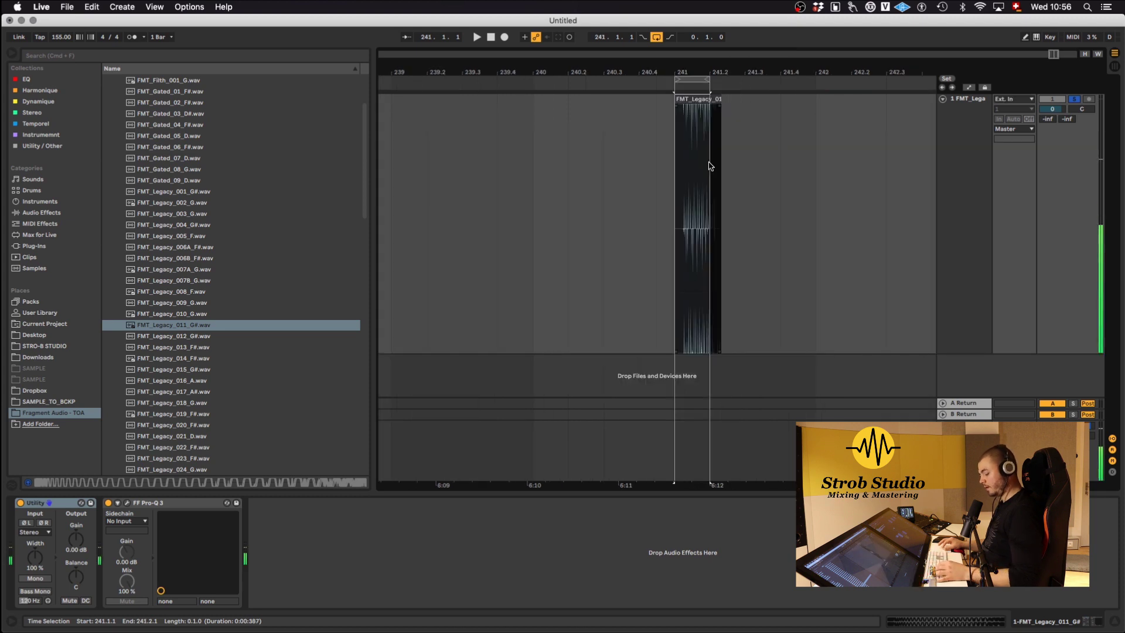
Duplicate the one-beat FMT_Legacy_011_G# selection repeatedly, back to back, from bar 241 into bar 243.
key("super+d")
key("super+d")
key("super+d")
scroll(709, 166, "down", 10)
key("super+d")
key("super+d")
key("super+d")
key("super+d")
key("super+d")
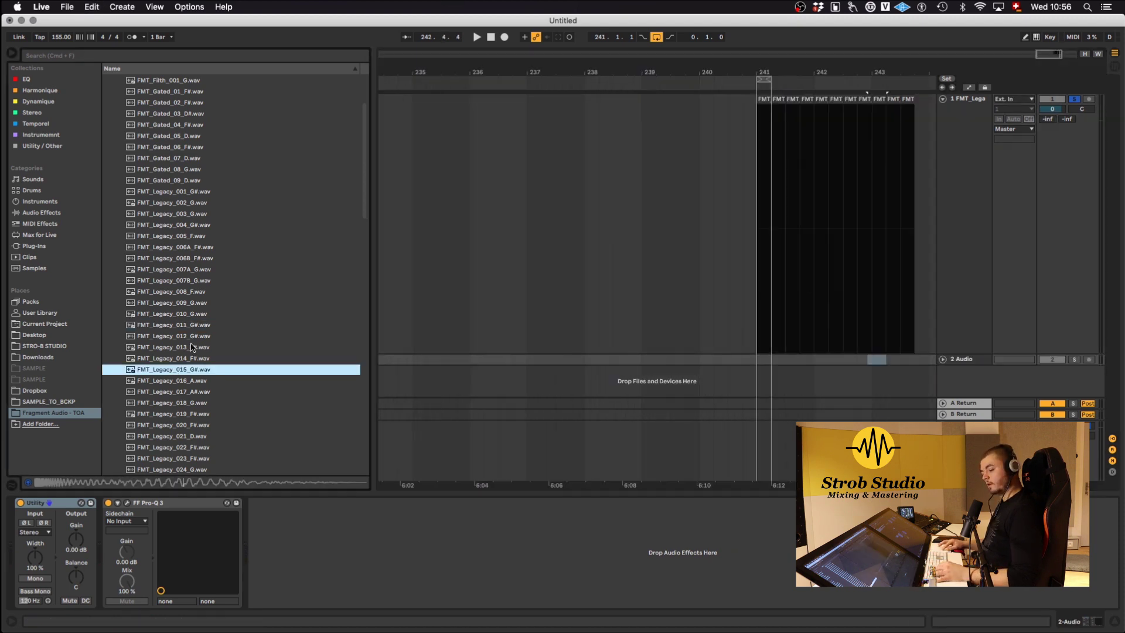
Audition FMT_Legacy samples 013_F#, 015_G# and 017_A# in the Kickdrums folder.
left_click(192, 346)
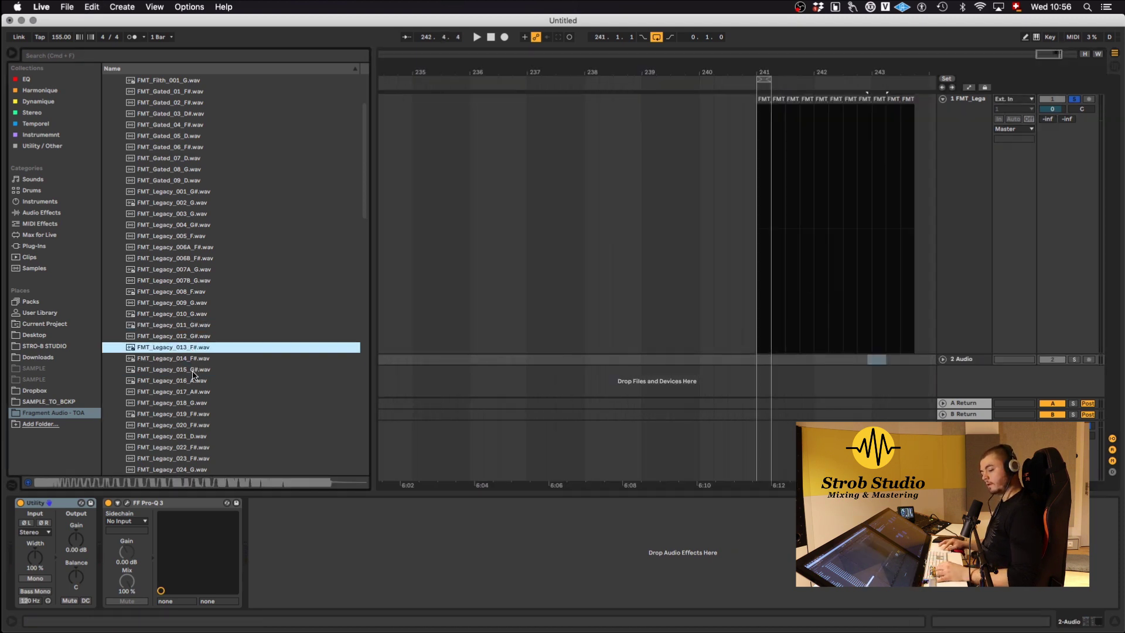
left_click(193, 370)
left_click(171, 393)
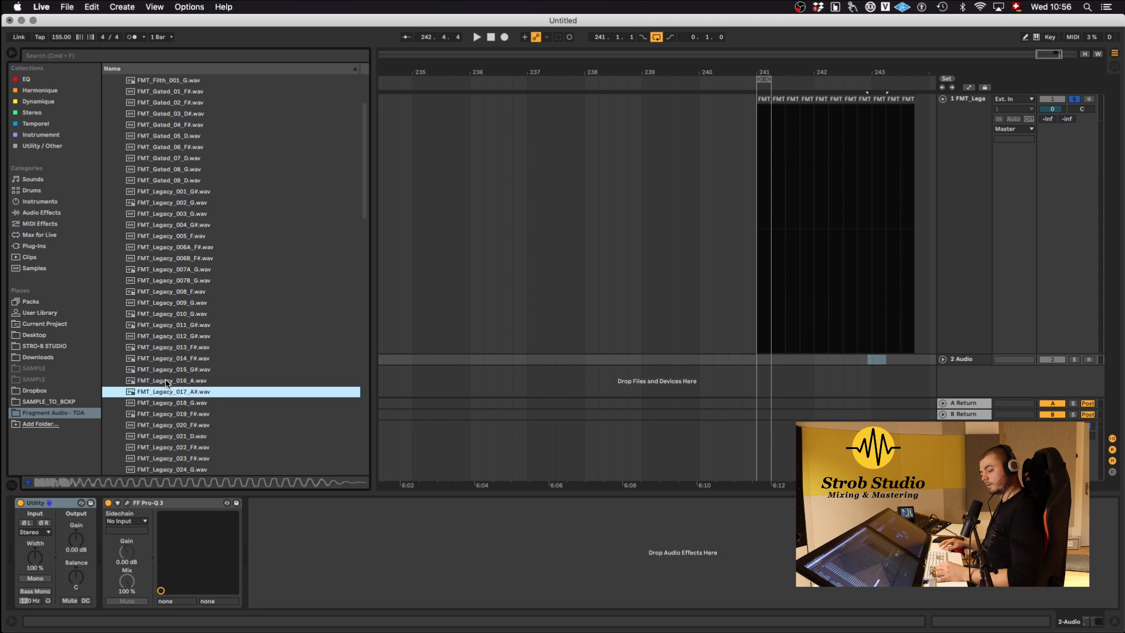
Place "FMT_Legacy_016_A.wav" on track 2 in the last beat before bar 243 and trim its end to bar 243.
left_click_drag(179, 382, 859, 360)
scroll(859, 360, "up", 2)
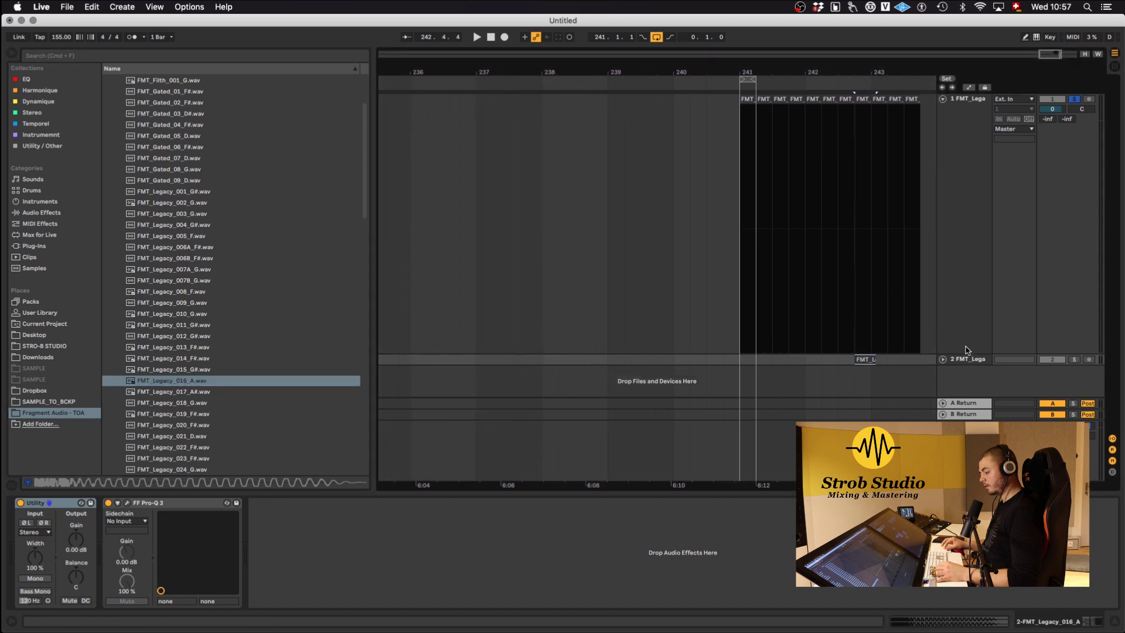
left_click_drag(966, 352, 965, 206)
left_click(943, 211)
scroll(875, 240, "up", 4)
left_click(917, 210)
mouse_move(917, 210)
left_mouse_down()
mouse_move(843, 211)
mouse_move(897, 211)
left_mouse_up()
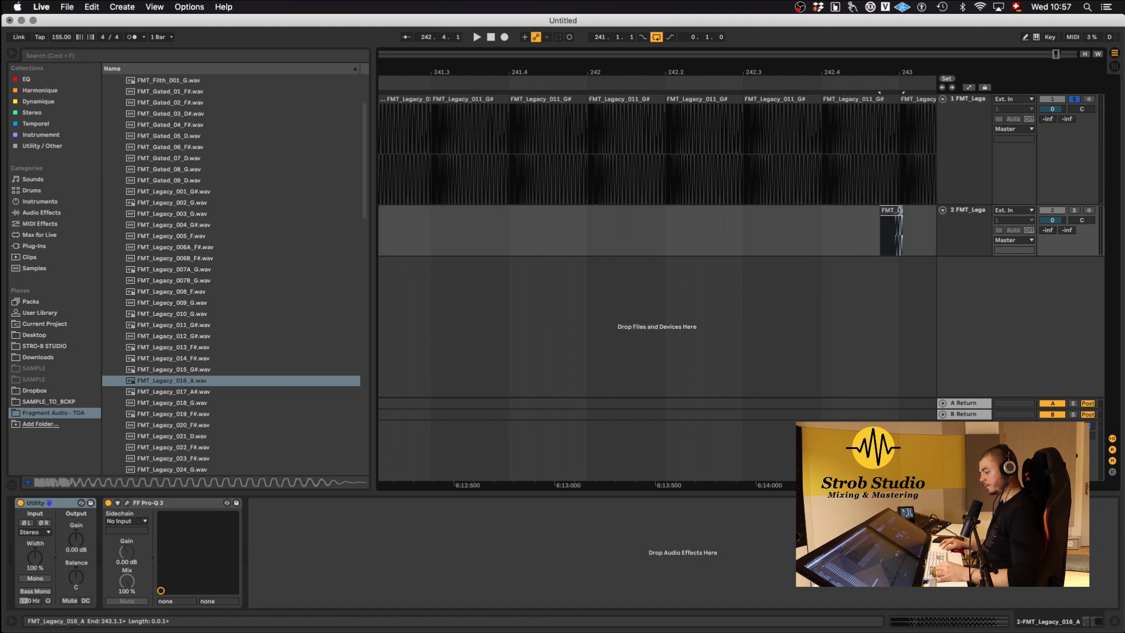
Trim the last FMT_Legacy_011_G# clip before bar 243 to end where the track 2 clip starts, and play the passage.
scroll(900, 211, "down", 3)
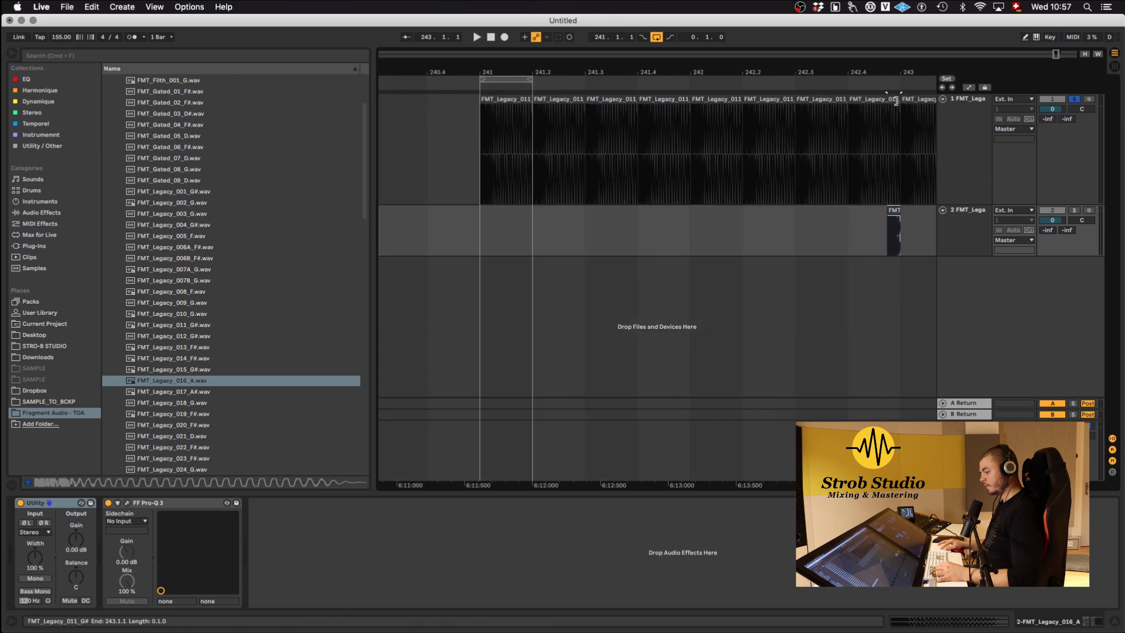
left_click_drag(896, 100, 886, 100)
left_click(768, 161)
key("space")
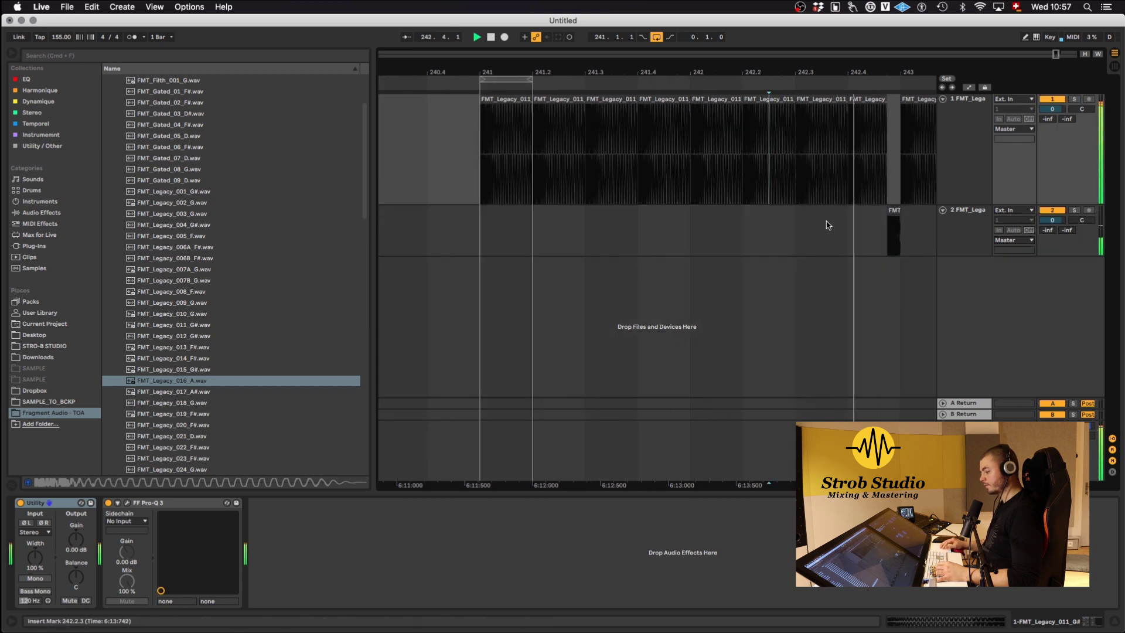
Stop playback and examine the waveform and tail of the FMT_Legacy_016_A clip before bar 243 up close.
scroll(827, 225, "down", 4)
left_click_drag(908, 66, 732, 67)
key("space")
left_click(674, 246)
key("z")
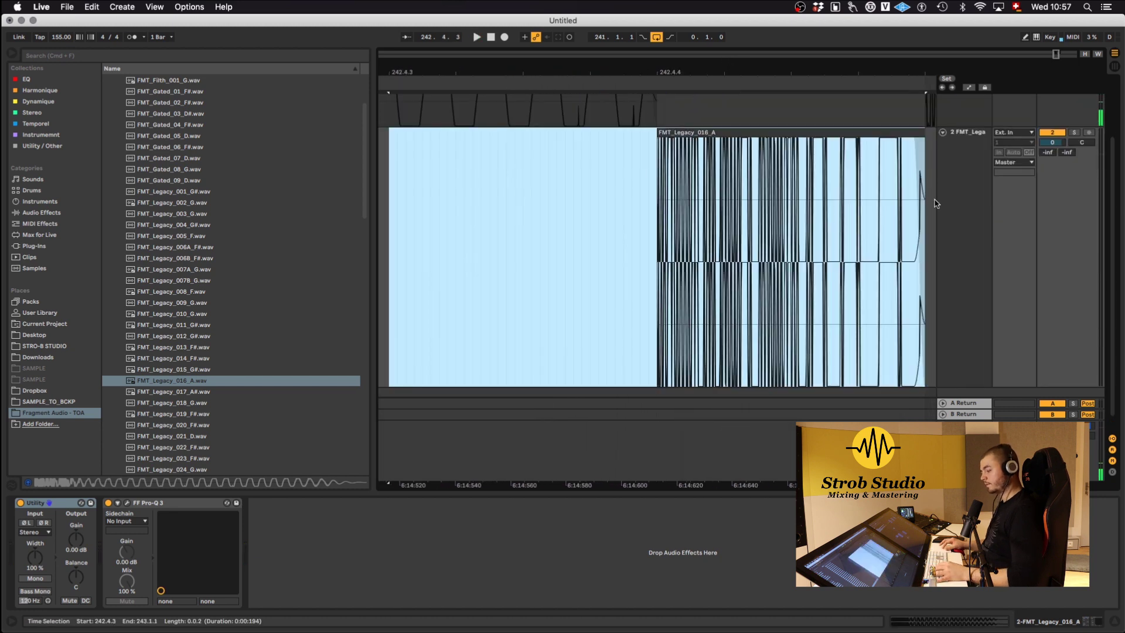
left_click_drag(875, 254, 752, 253)
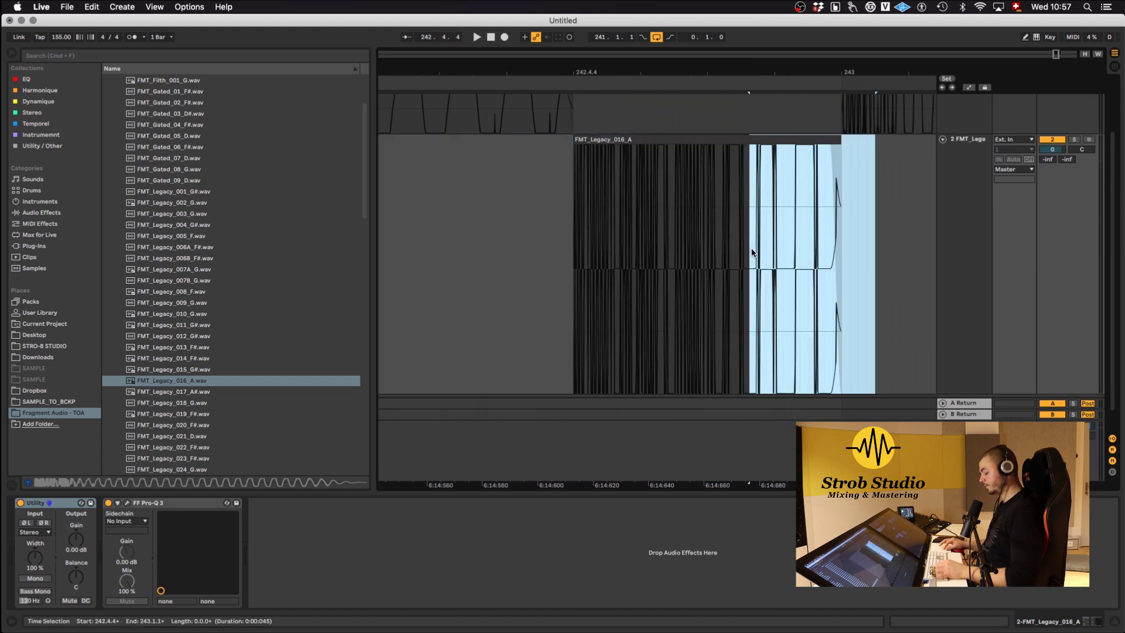
key("x")
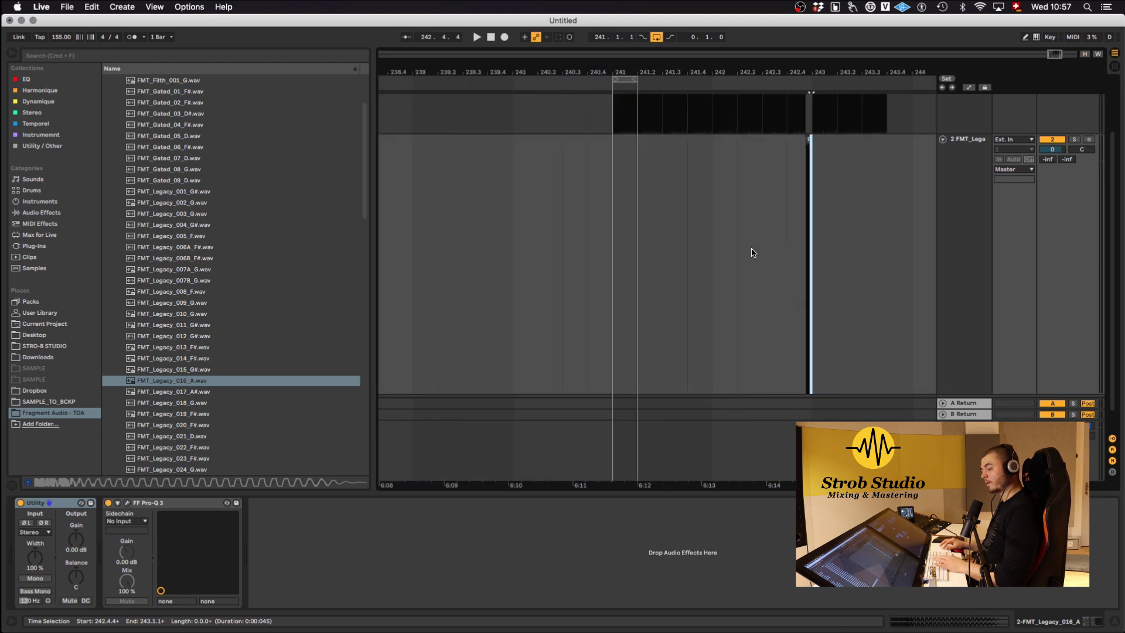
Fold tracks 1 and 2 and set the loop region to bars 241 to 243.
left_click(941, 210)
left_click(943, 99)
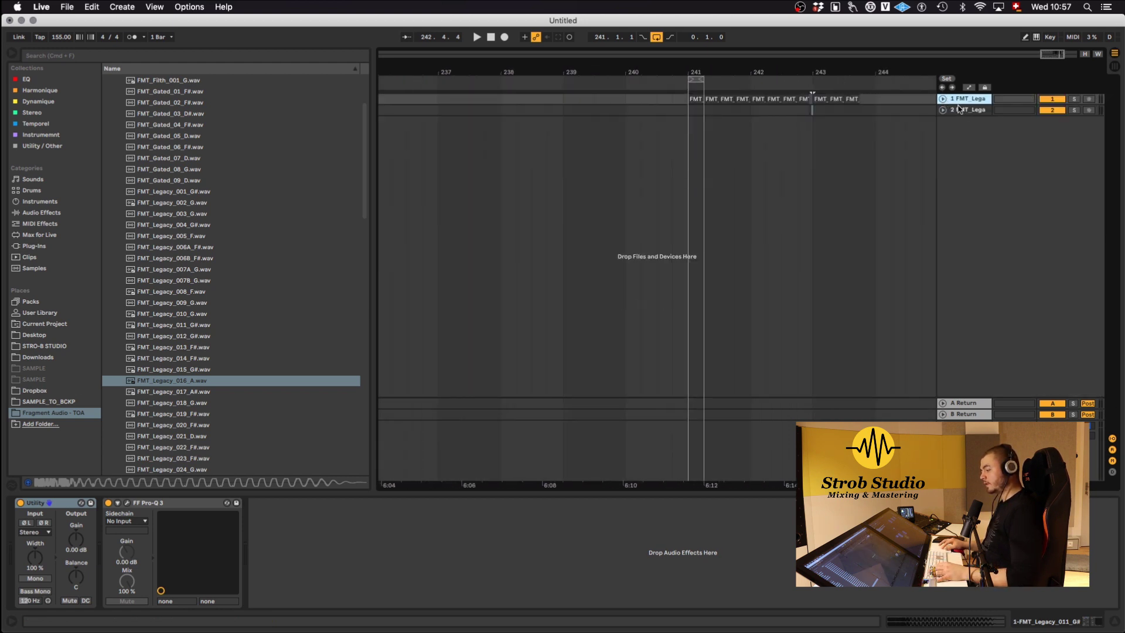
left_click_drag(690, 111, 812, 111)
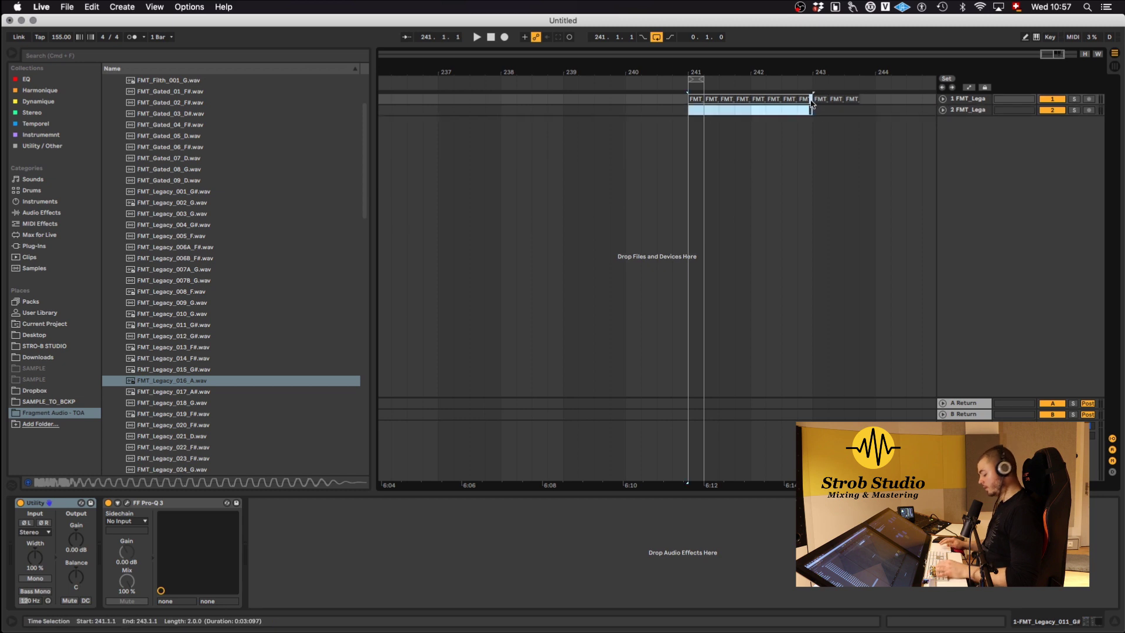
key("super+l")
left_click(979, 111)
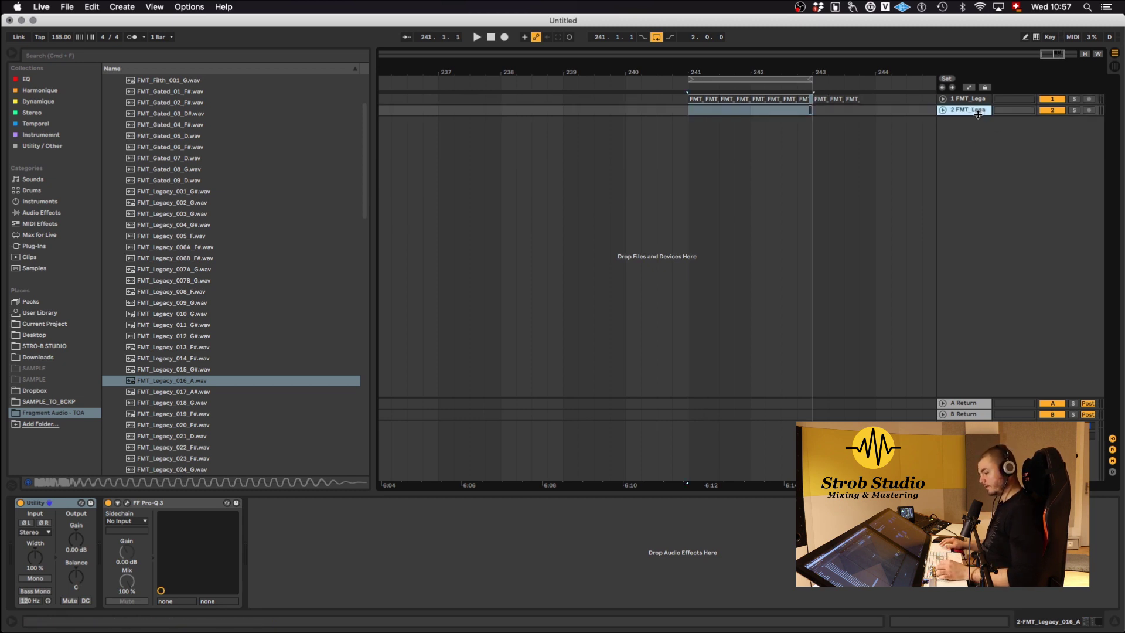
Close the Kickdrums folder and audition Breakbeat_Helper and Hihat_Effects loops in the Loop Breaks Top Drums folder.
scroll(198, 260, "up", 4)
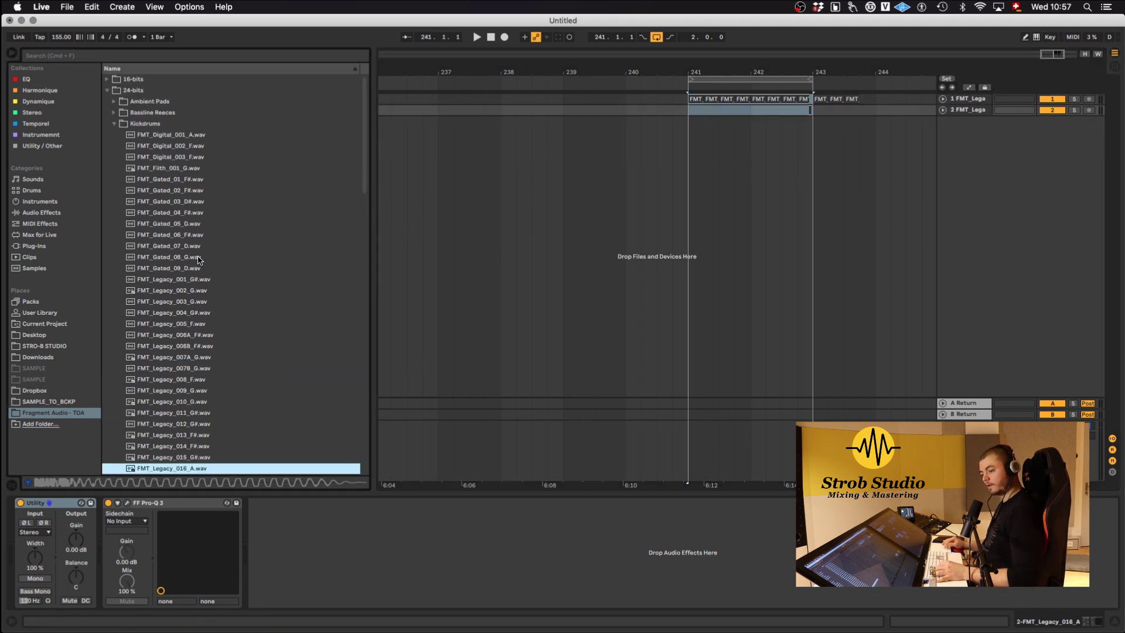
left_click(115, 123)
left_click(115, 135)
left_click(191, 179)
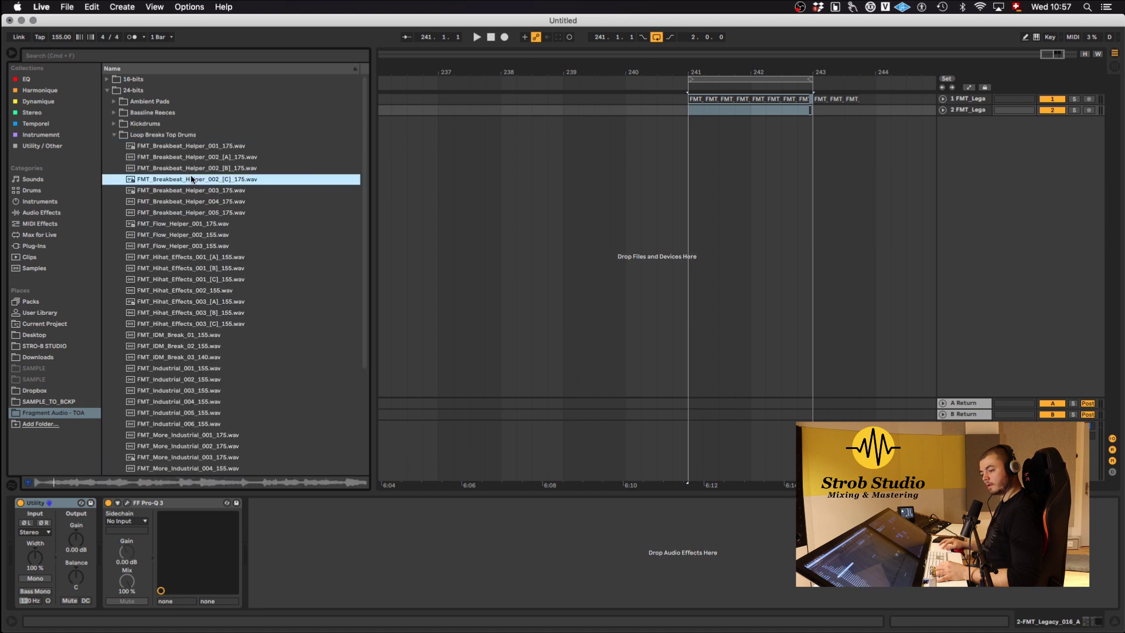
left_click(189, 168)
left_click(188, 260)
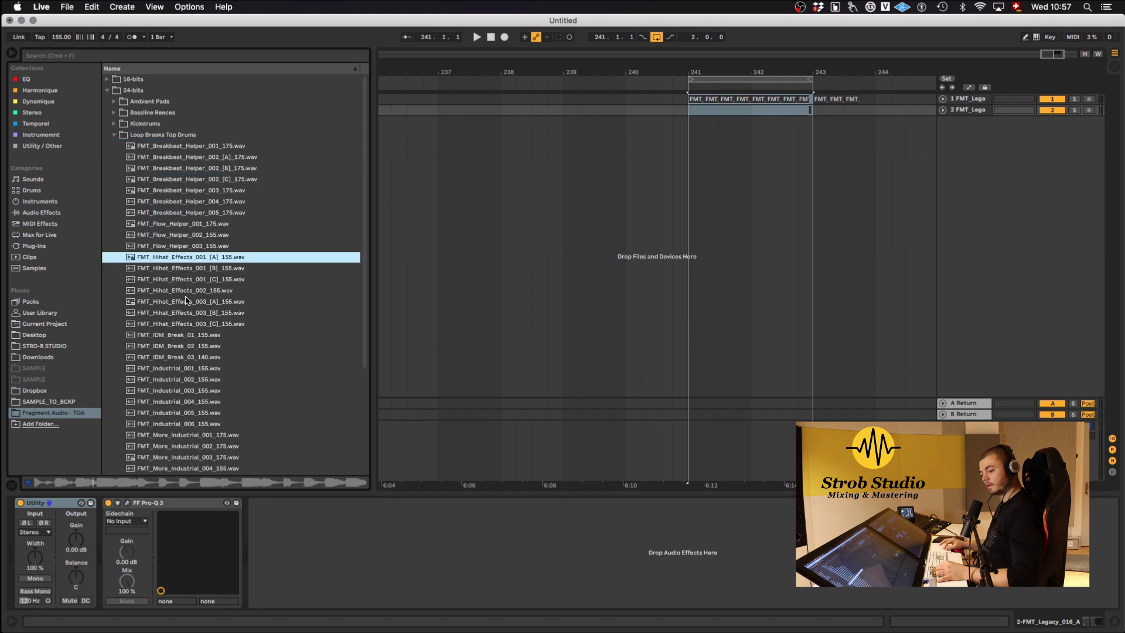
left_click(184, 291)
left_click(182, 302)
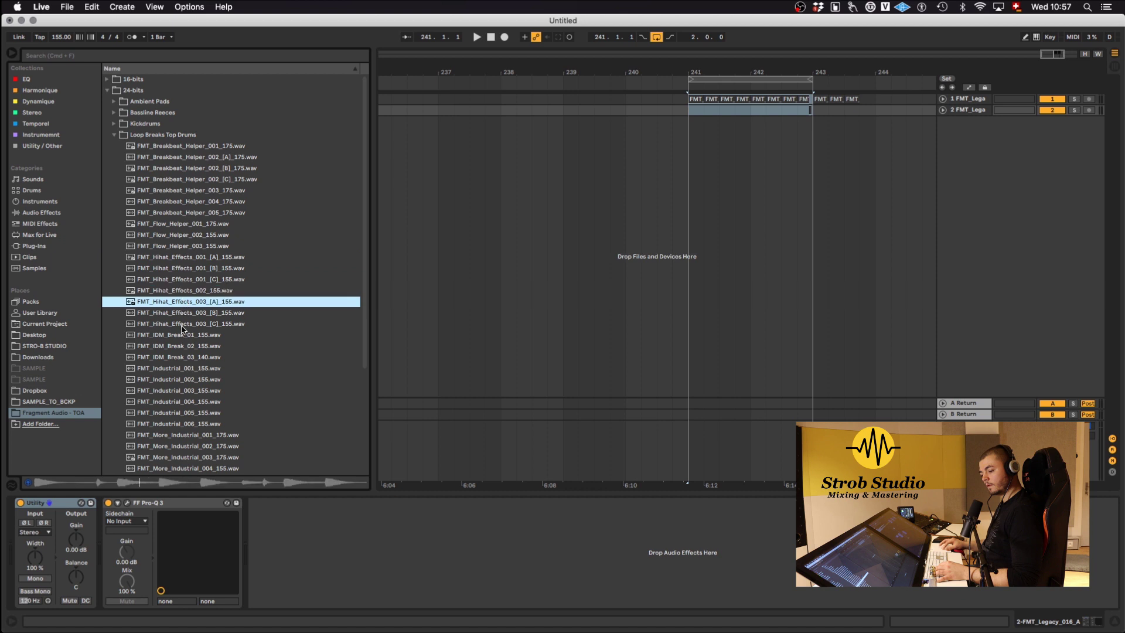
left_click(182, 291)
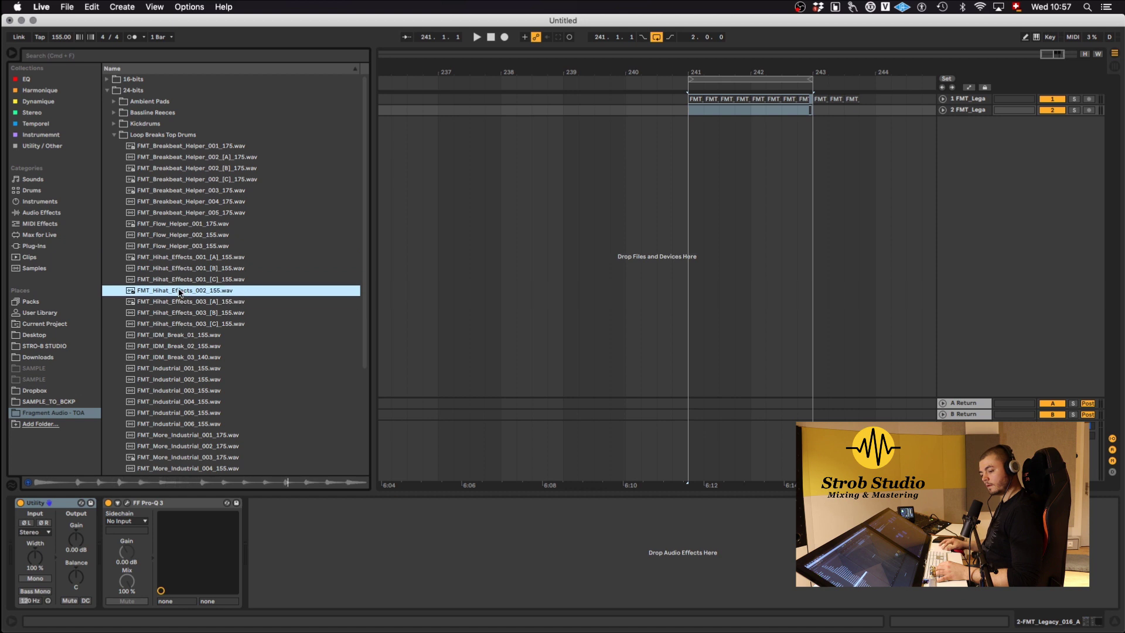
Place "FMT_Hihat_Effects_002_155.wav" on a new audio track at bar 241 and cut it down to its first beat.
left_click_drag(180, 292, 690, 165)
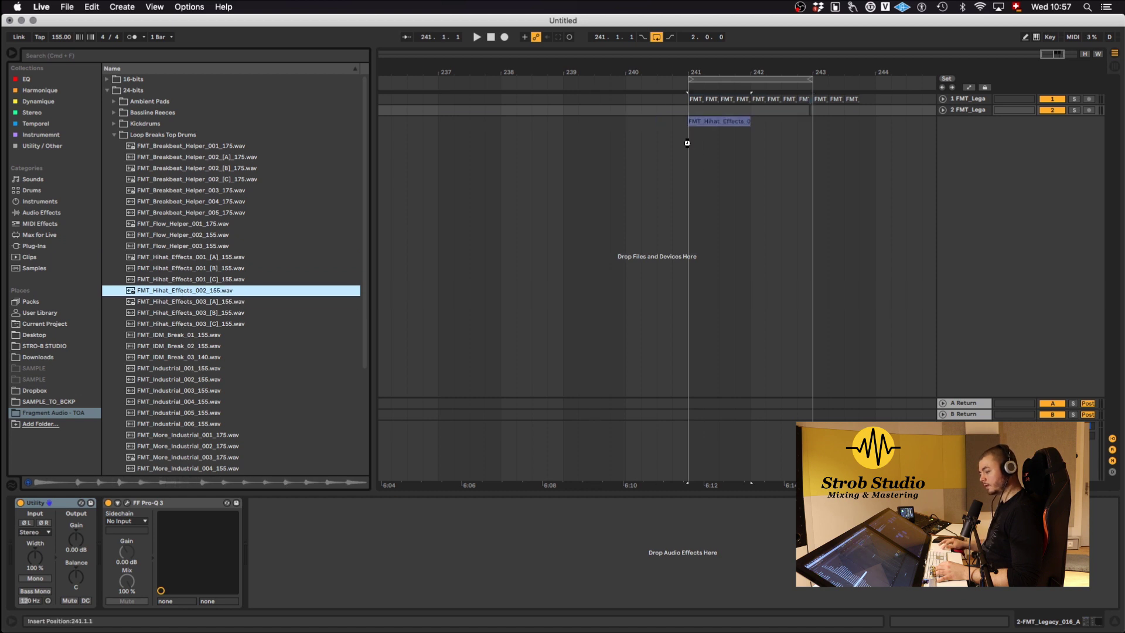
left_click(943, 121)
scroll(728, 141, "up", 5)
scroll(610, 152, "up", 3)
left_click_drag(651, 150, 796, 160)
scroll(690, 154, "down", 5)
key("Delete")
scroll(674, 140, "up", 3)
Duplicate the one-beat hi-hat clip on track 3 back to back from bar 241 up to bar 243.
left_click(733, 141)
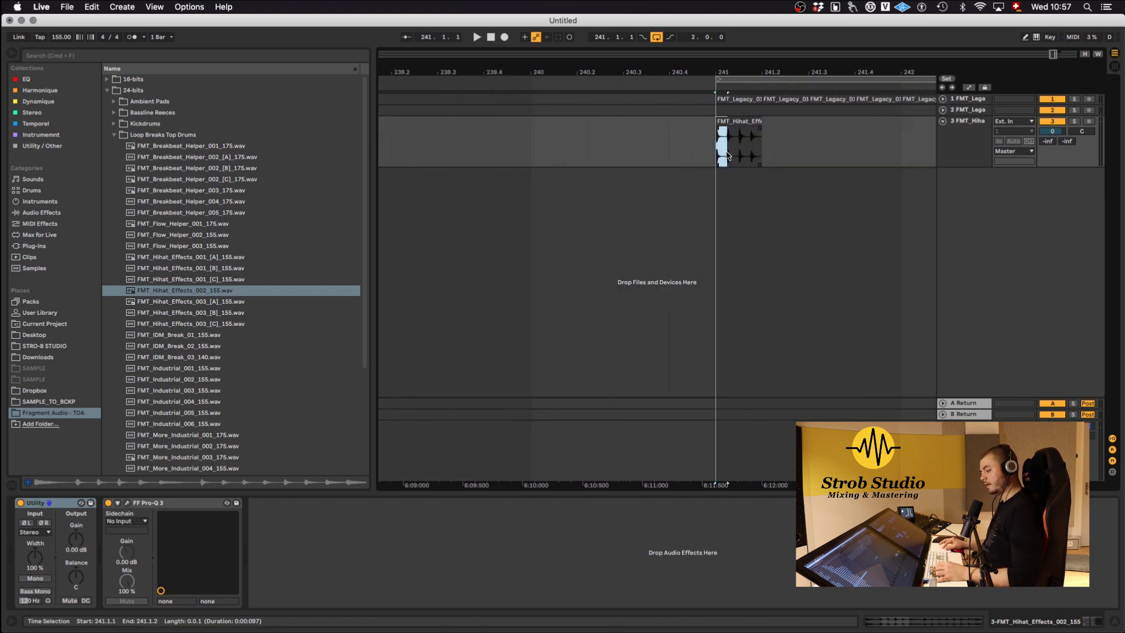
key("super+d")
key("super+d")
key("super+d")
key("super+d")
key("super+d")
key("super+d")
key("super+d")
key("minus")
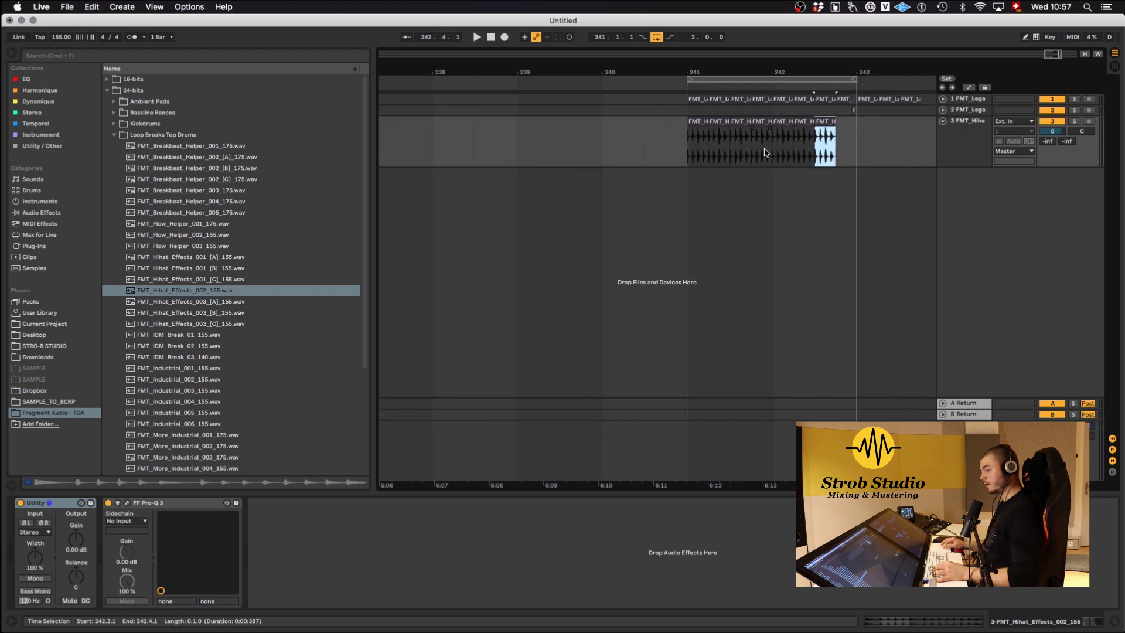
Play the loop and extend the hi-hat clip starting at 242.3 to end at bar 243.
left_click(701, 156)
key("space")
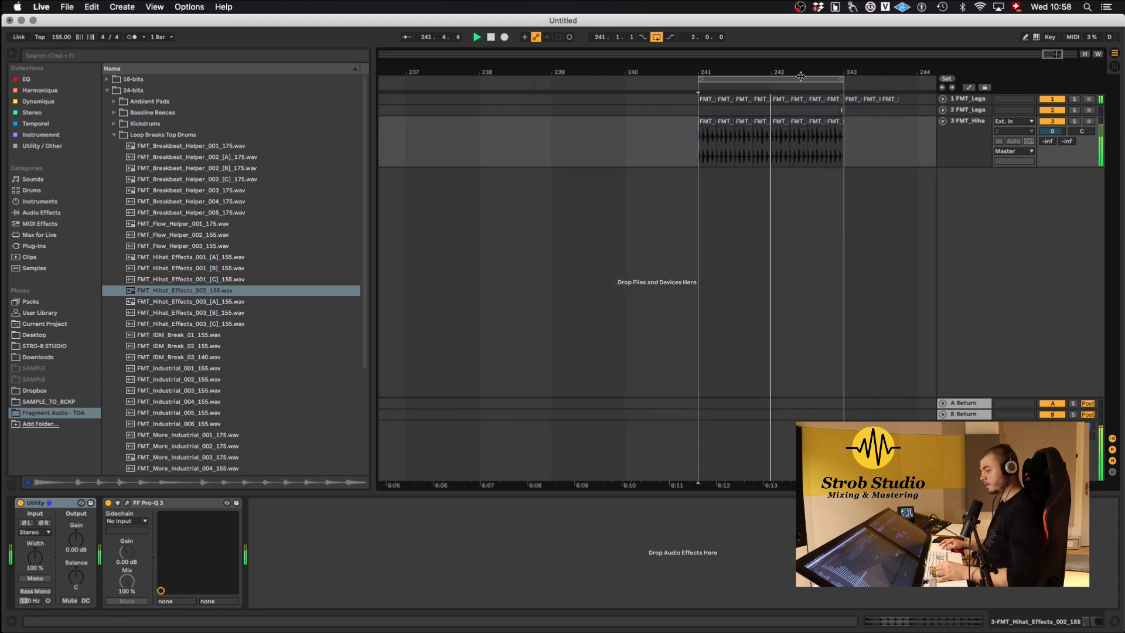
scroll(827, 124, "up", 5)
left_click_drag(820, 121, 894, 122)
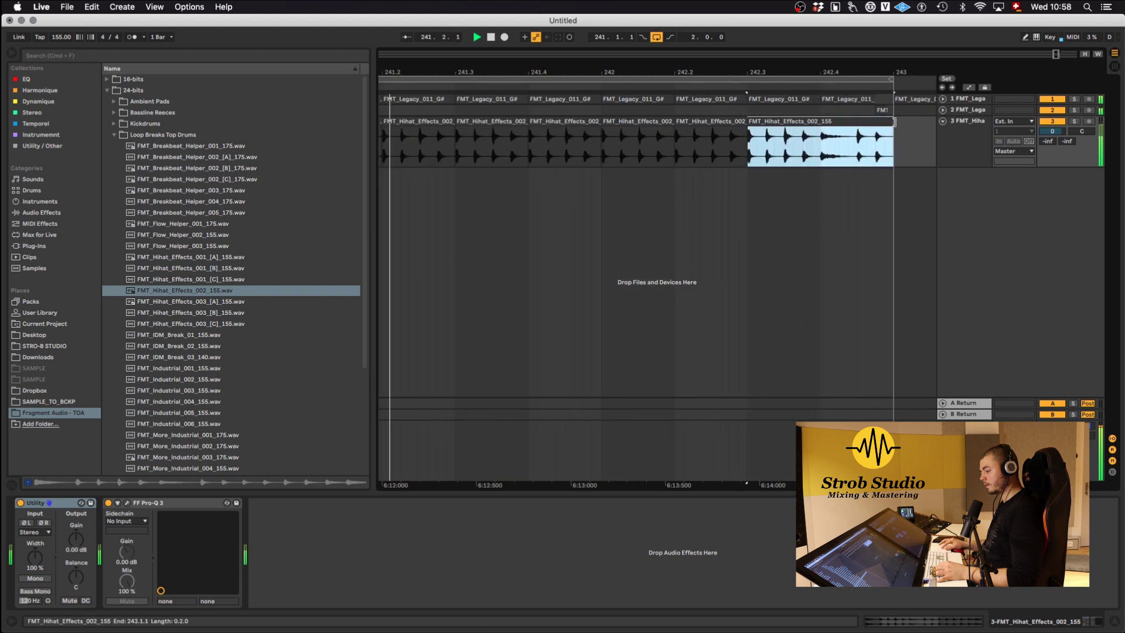
left_click(812, 156)
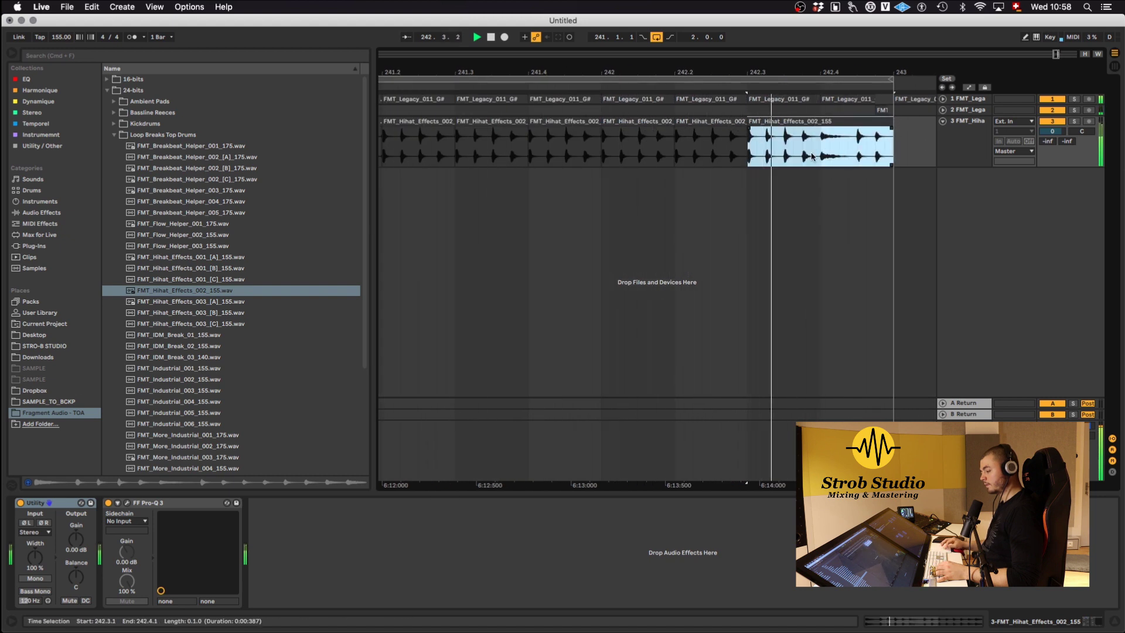
scroll(812, 157, "down", 5)
key("space")
left_click(967, 144)
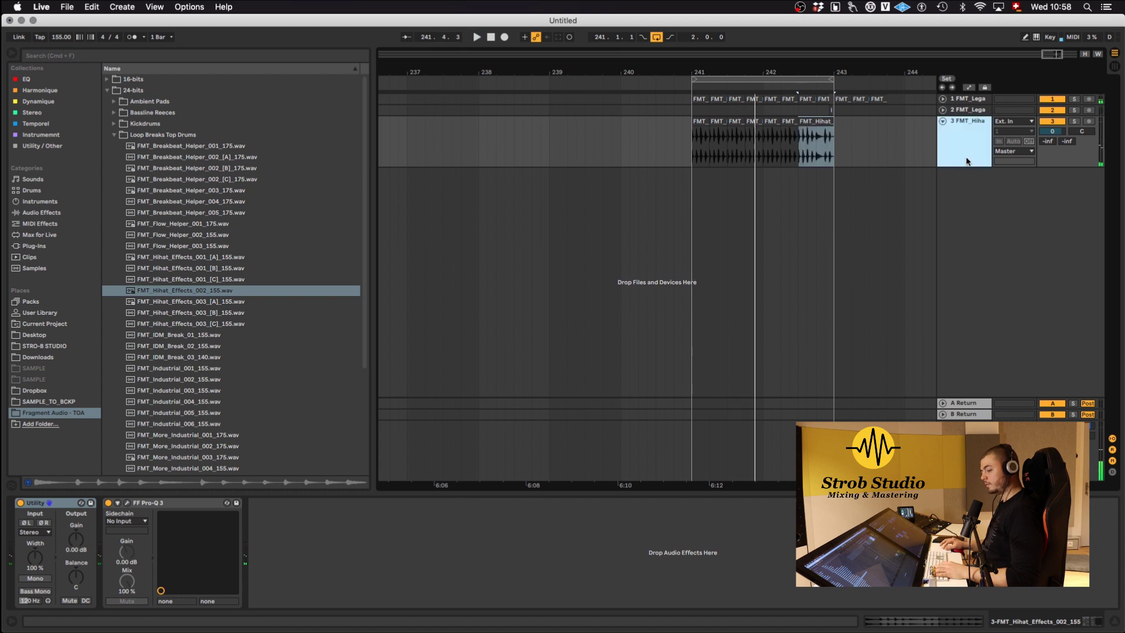
Audition Industrial and Techno loops, and place "FMT_More_Industrial_005_155.wav" on a new audio track at bar 241.
left_click(180, 372)
scroll(180, 372, "down", 4)
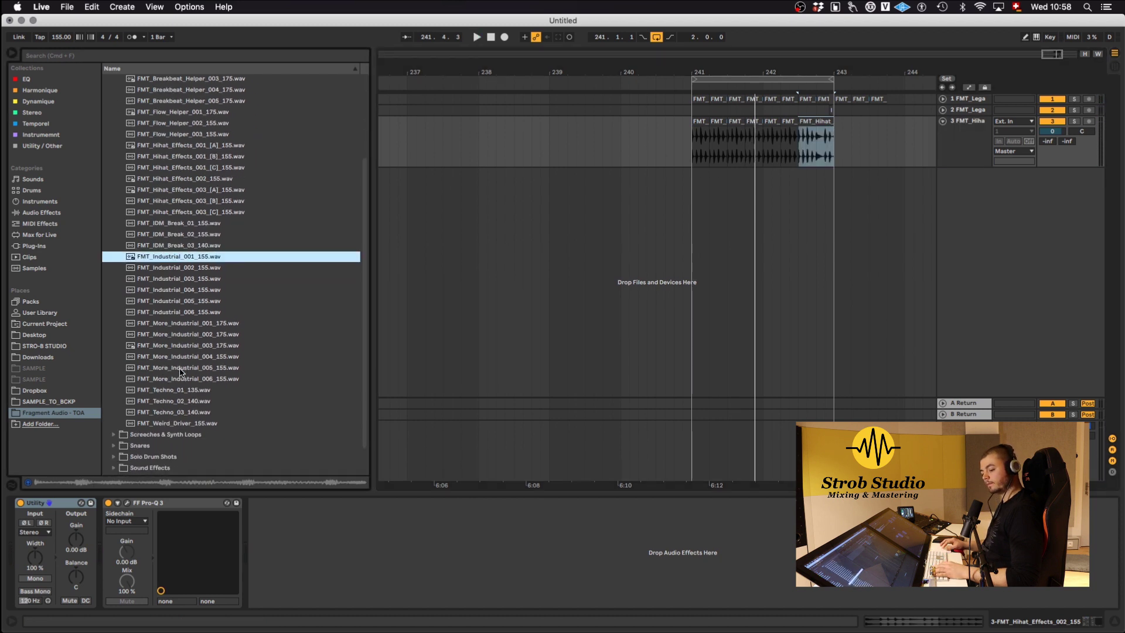
left_click(180, 372)
scroll(180, 372, "down", 2)
left_click(181, 371)
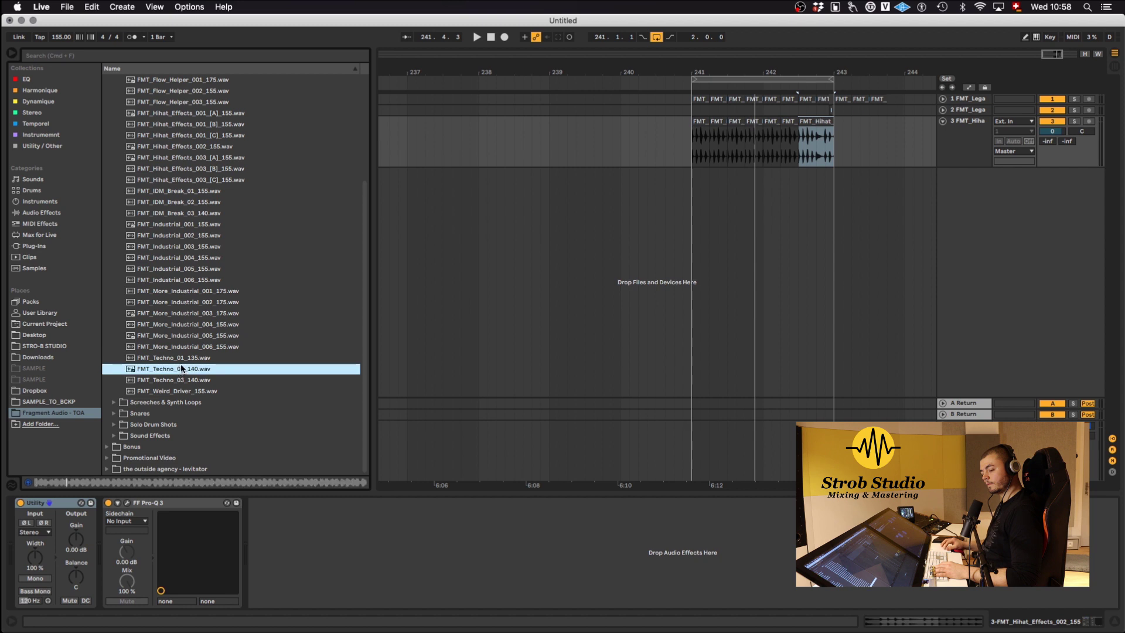
left_click(183, 337)
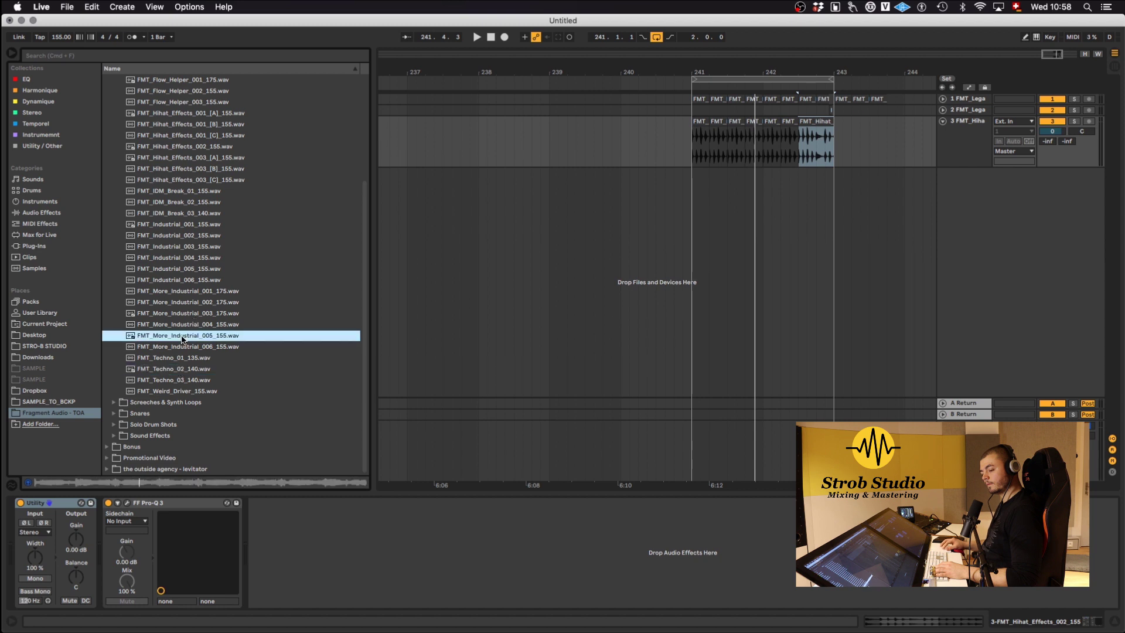
left_click_drag(180, 338, 694, 185)
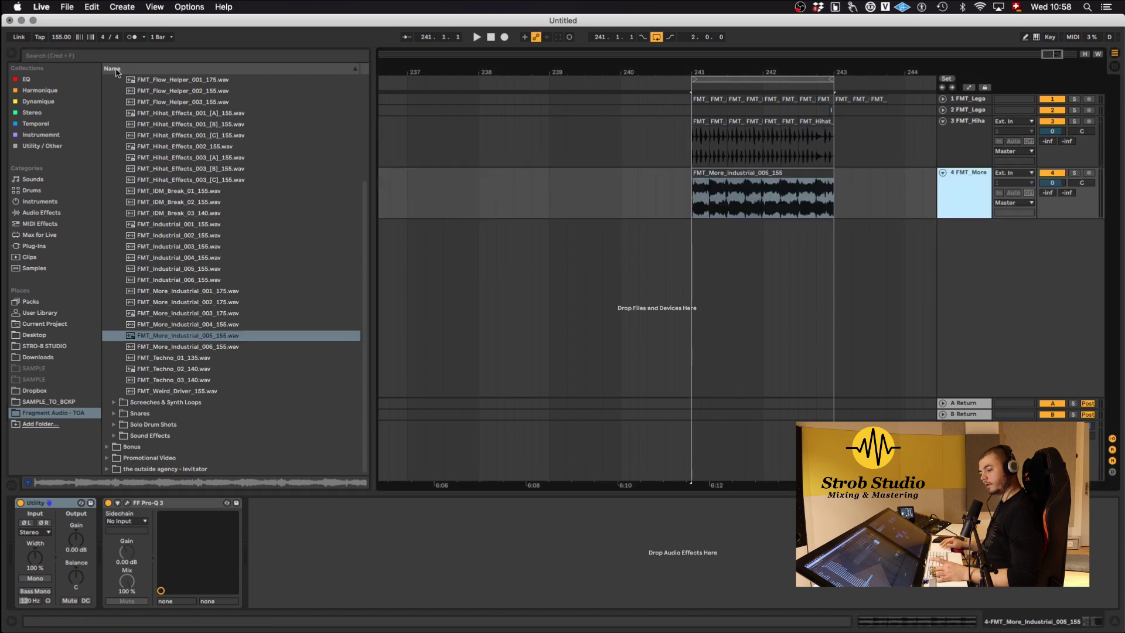
Add the Gate audio effect to track 4 holding the FMT_More_Industrial_005_155 loop.
left_click(55, 234)
left_click(37, 183)
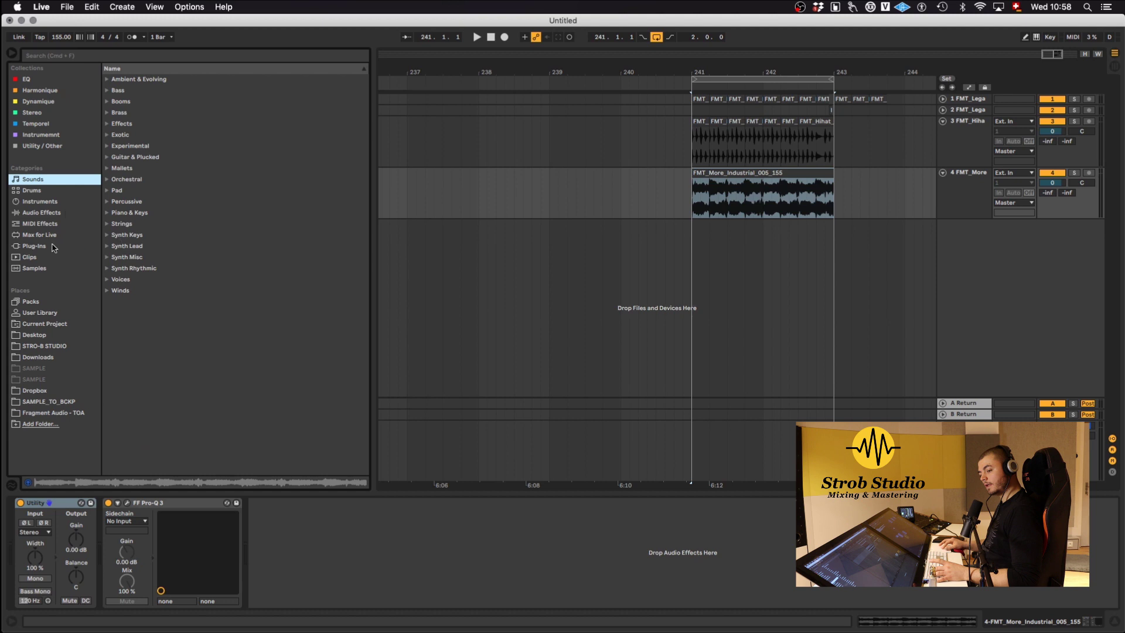
left_click(35, 245)
left_click(41, 212)
left_click_drag(130, 312, 984, 200)
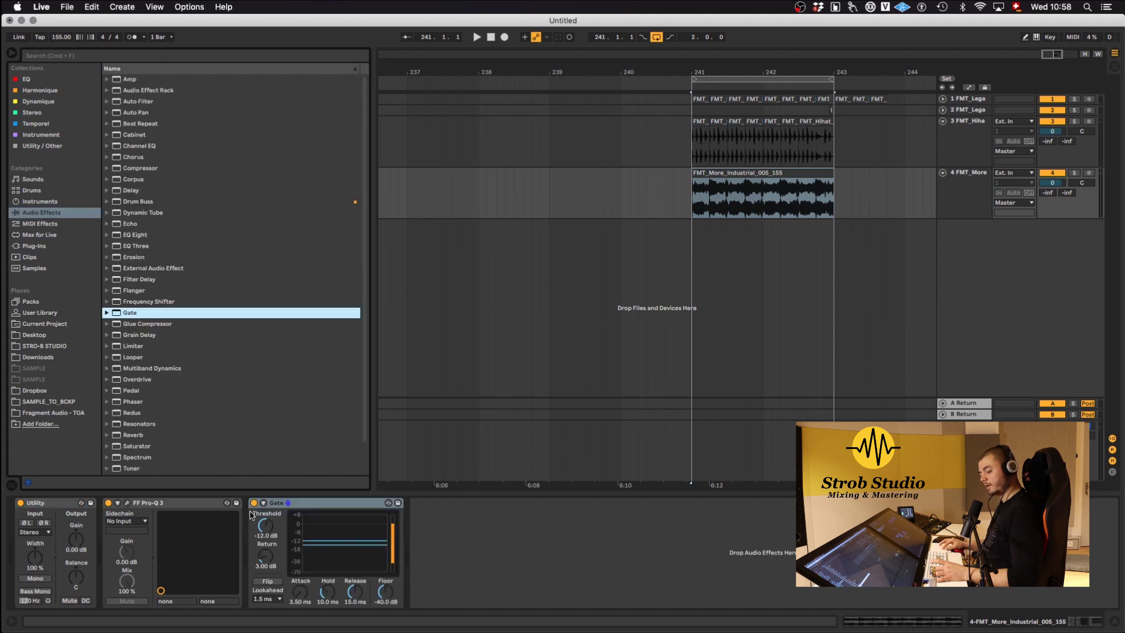
Show the Gate's sidechain section and set its audio source to 3-FMT Hihat Effects 002 155.
left_click(263, 503)
left_click(284, 531)
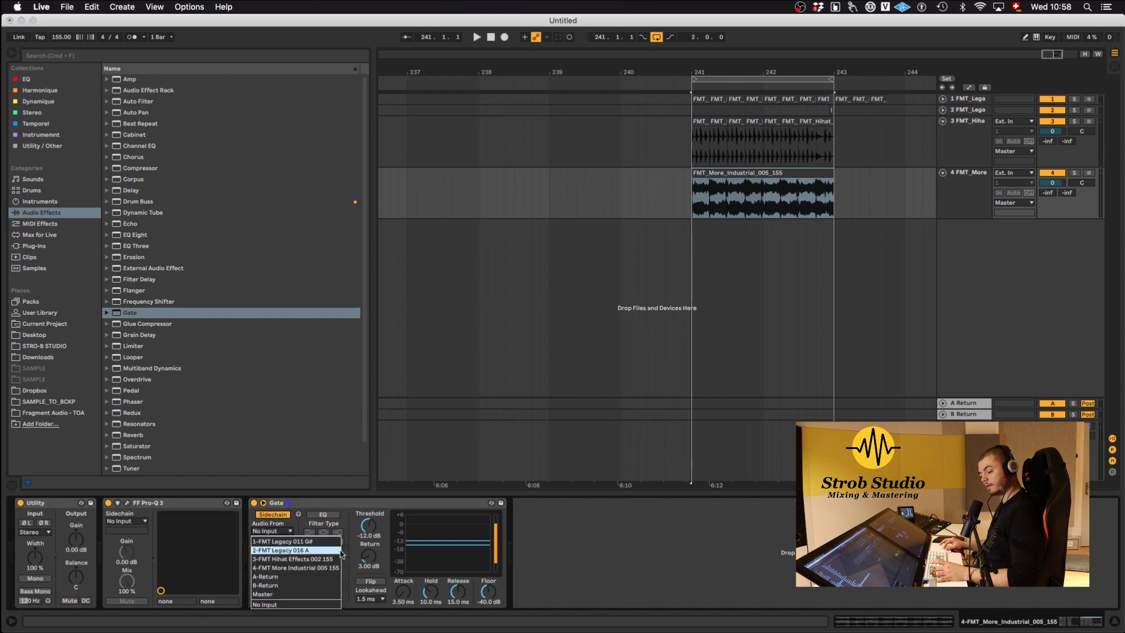
left_click(311, 559)
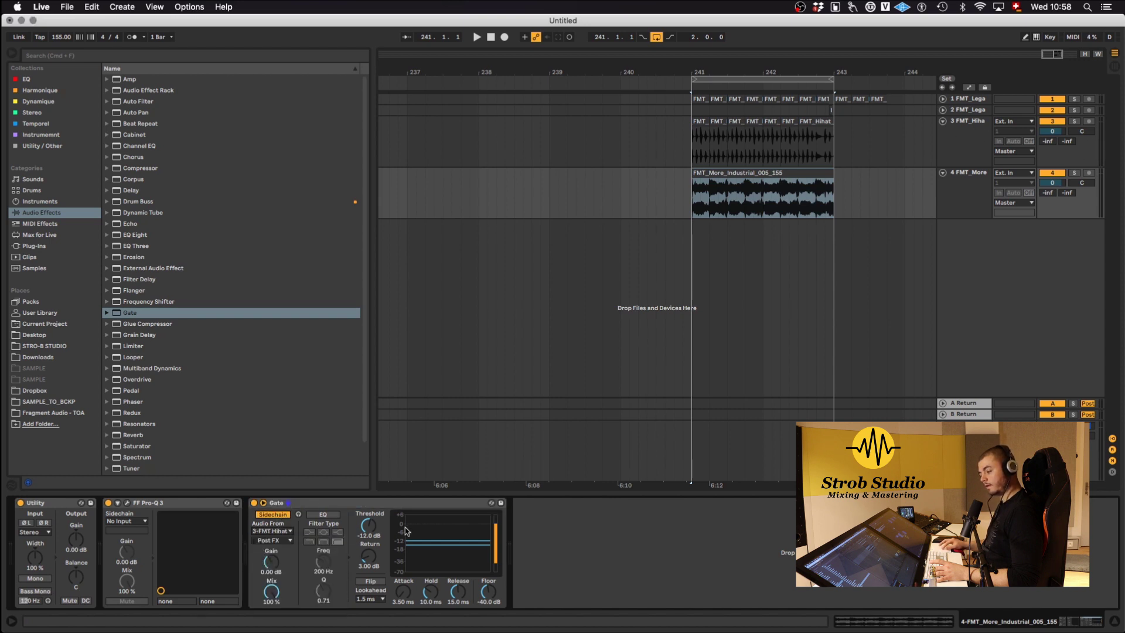
During loop playback, set the Gate's threshold to -11.5 dB, return to 0.00 dB and attack to 0.02 ms, and try Flip.
left_click(809, 259)
key("space")
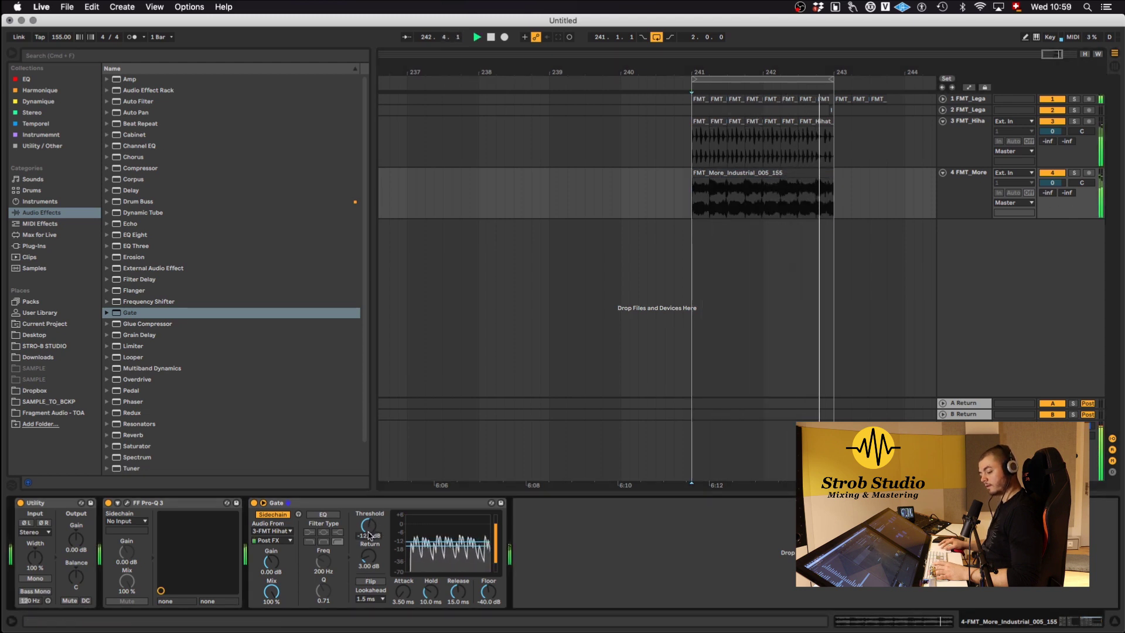
left_click_drag(369, 535, 403, 621)
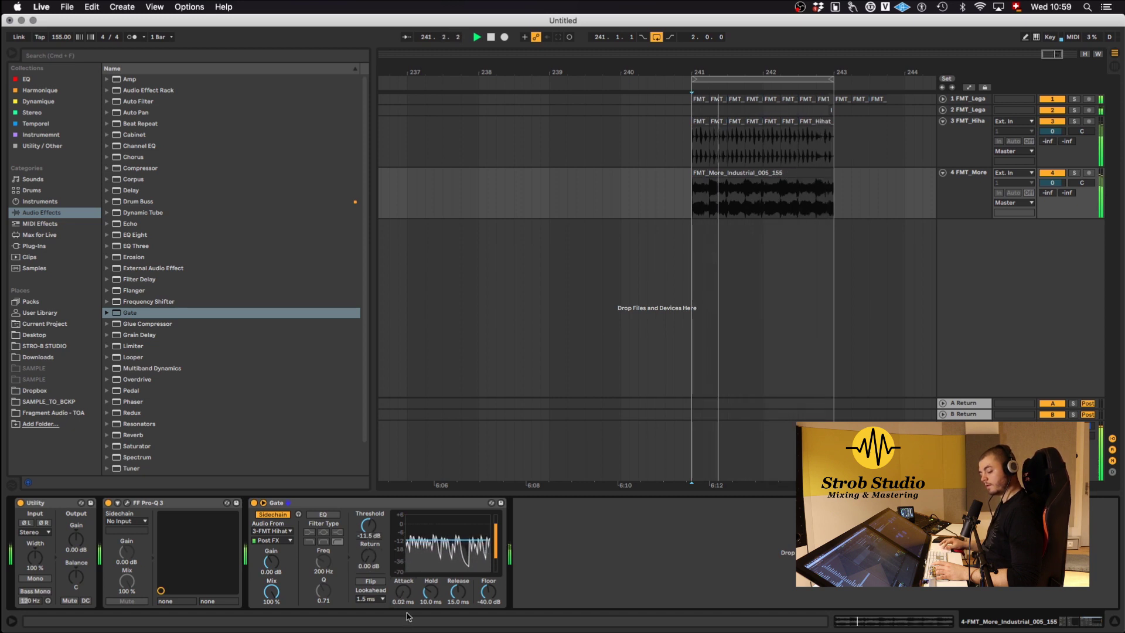
left_click(366, 581)
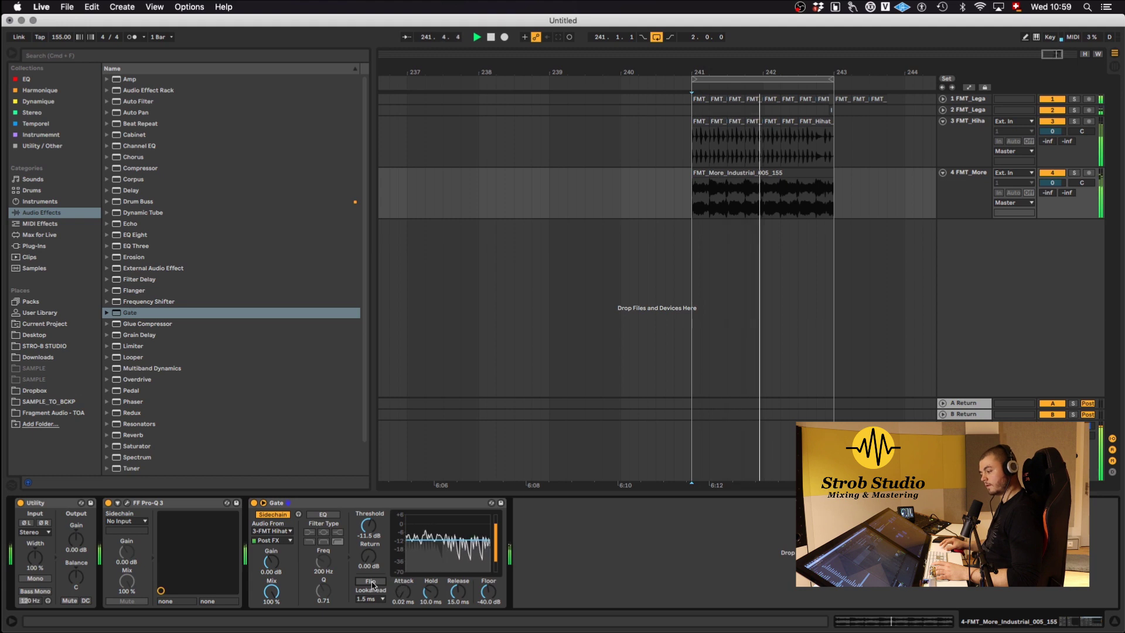
Toggle the Gate's Flip option, and compare the soloed industrial and hi-hat tracks with the Gate bypassed and active.
left_click(369, 582)
left_click(372, 582)
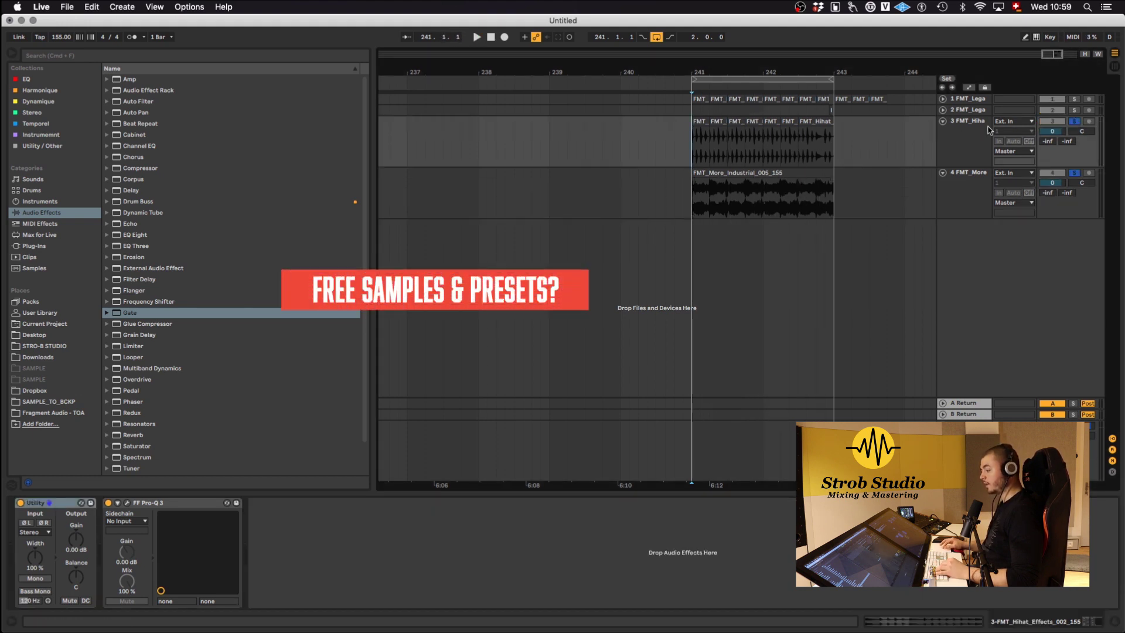
key("space")
left_click(945, 210)
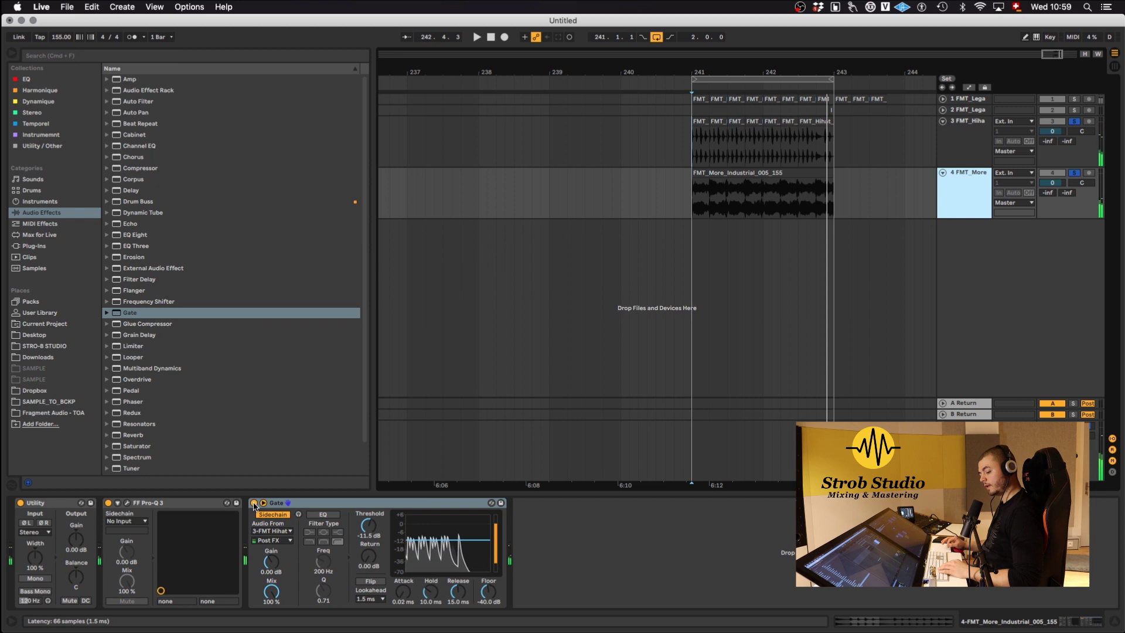
left_click(254, 503)
key("space")
left_click(254, 502)
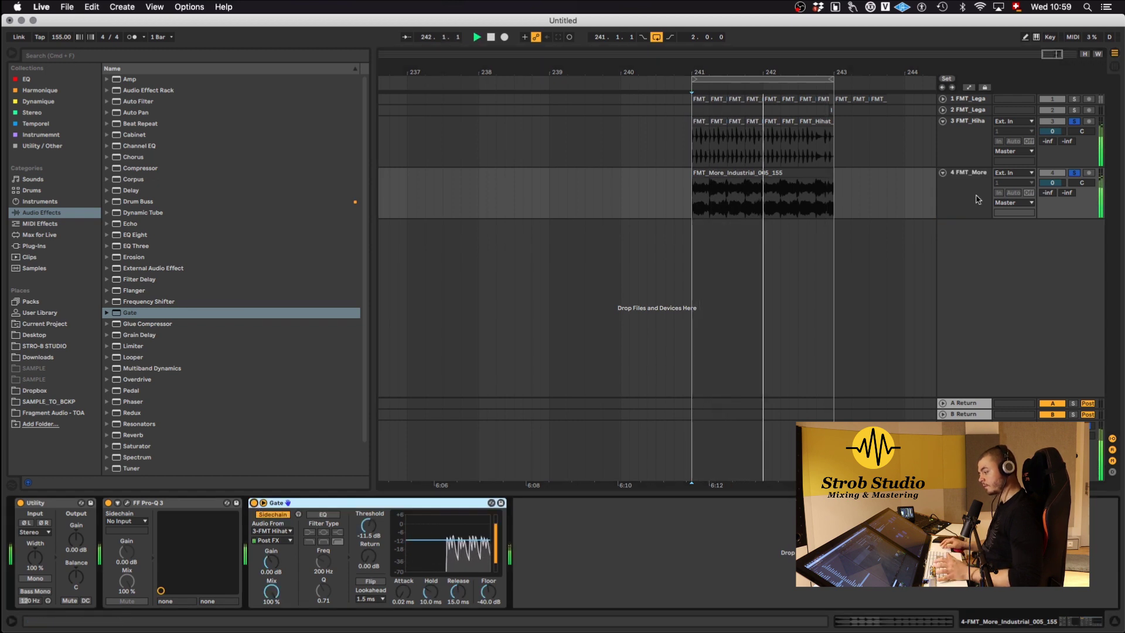
left_click(1075, 175)
Collapse tracks 3 and 4 and listen to the loop with all tracks unsoloed.
left_click(976, 136)
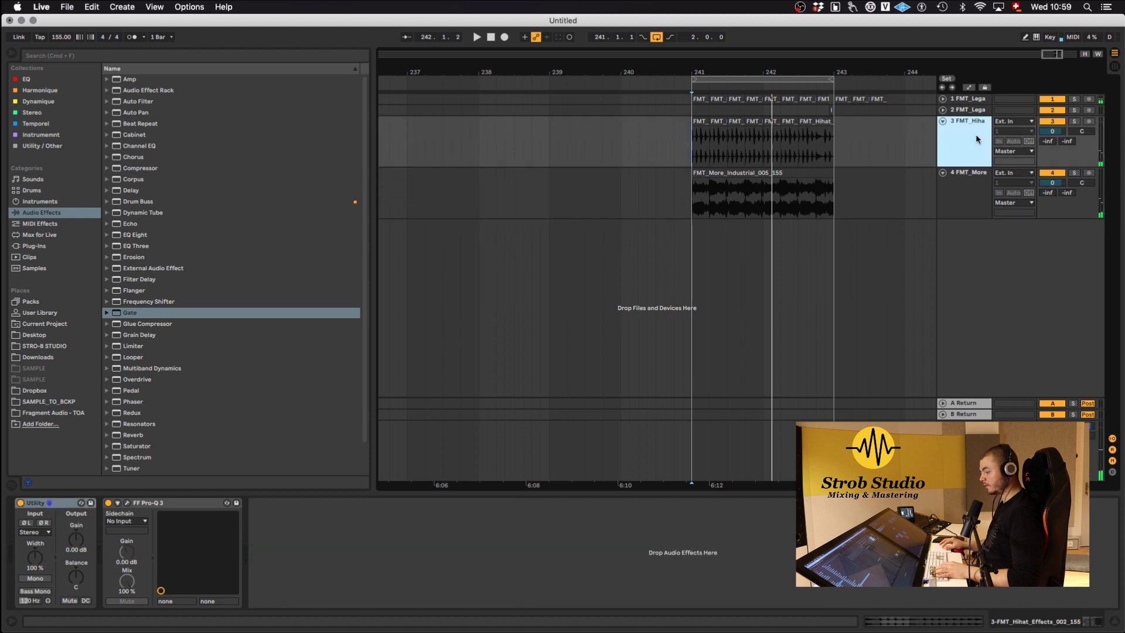
left_click(943, 121)
left_click(943, 132)
left_click(972, 131)
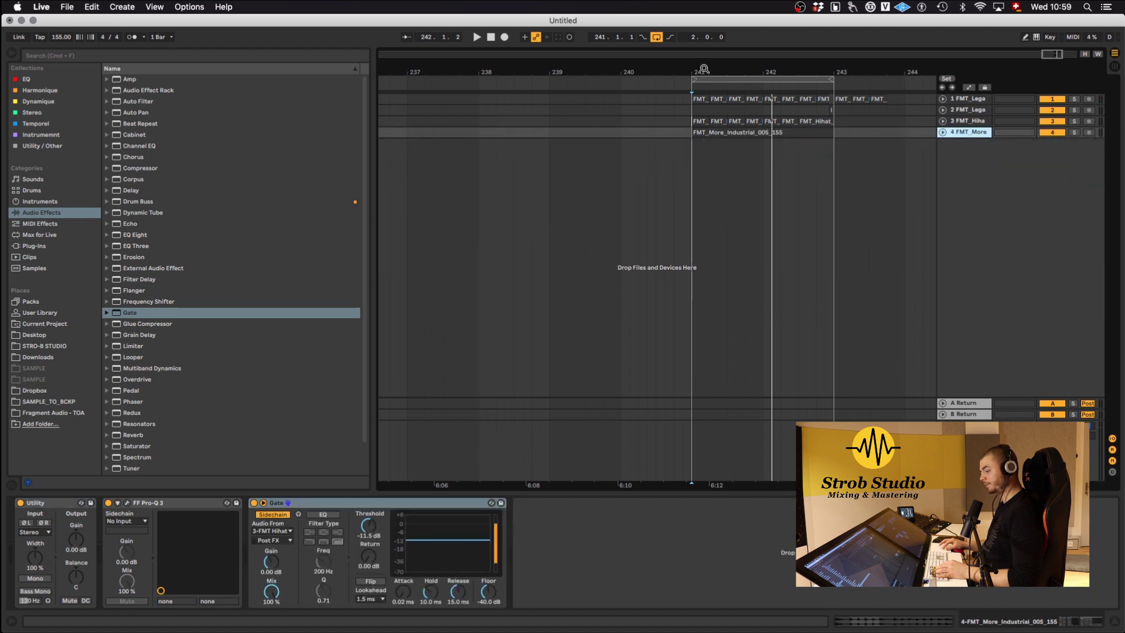
key("space")
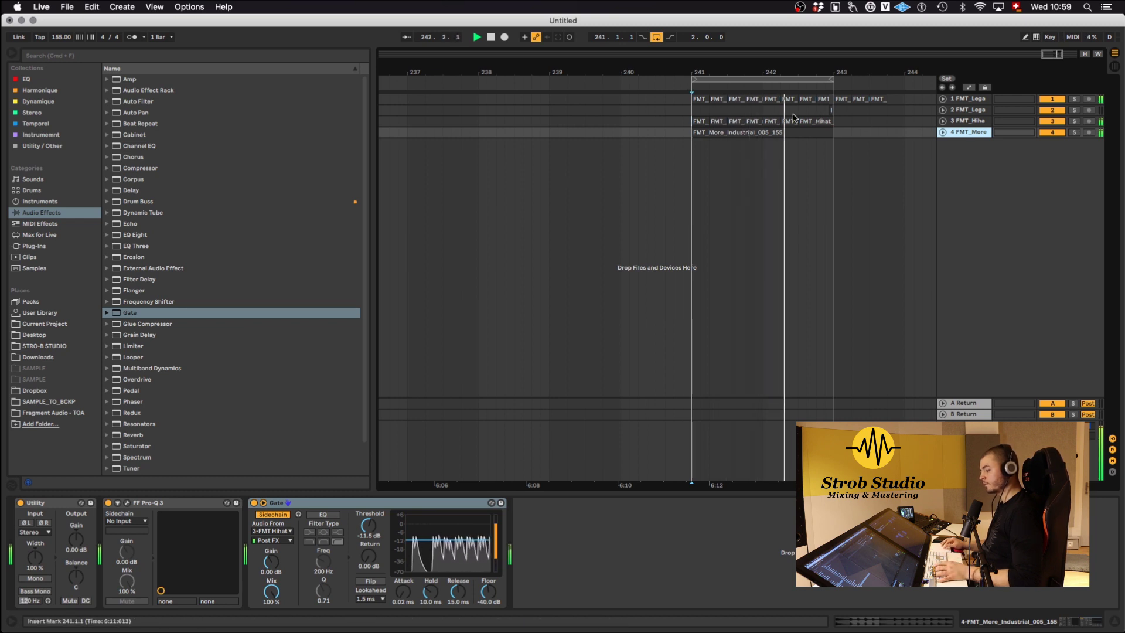
left_click_drag(816, 74, 720, 58)
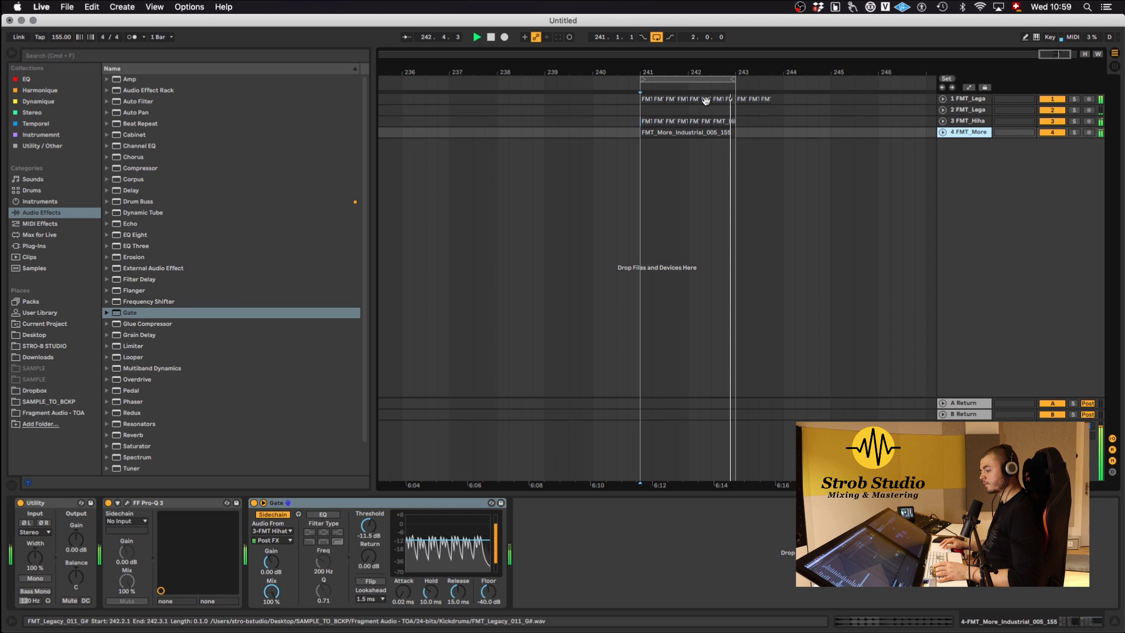
key("space")
Duplicate the bars 241–243 pattern on all four tracks and extend the loop brace to bar 245.
left_click_drag(638, 101, 737, 139)
key("super+d")
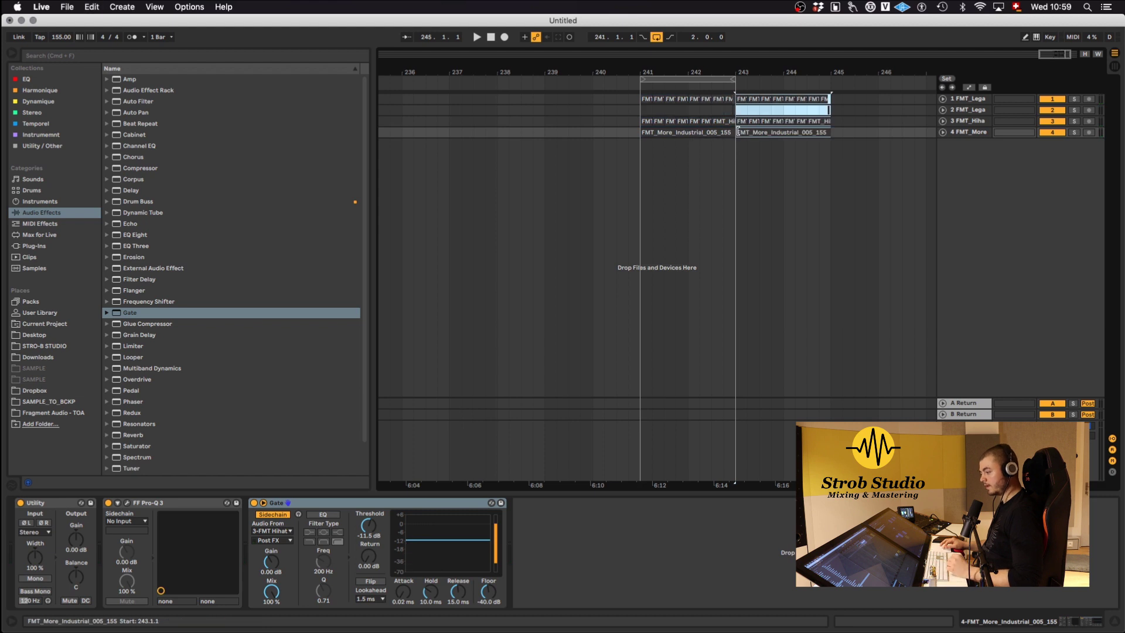
left_click_drag(735, 79, 833, 75)
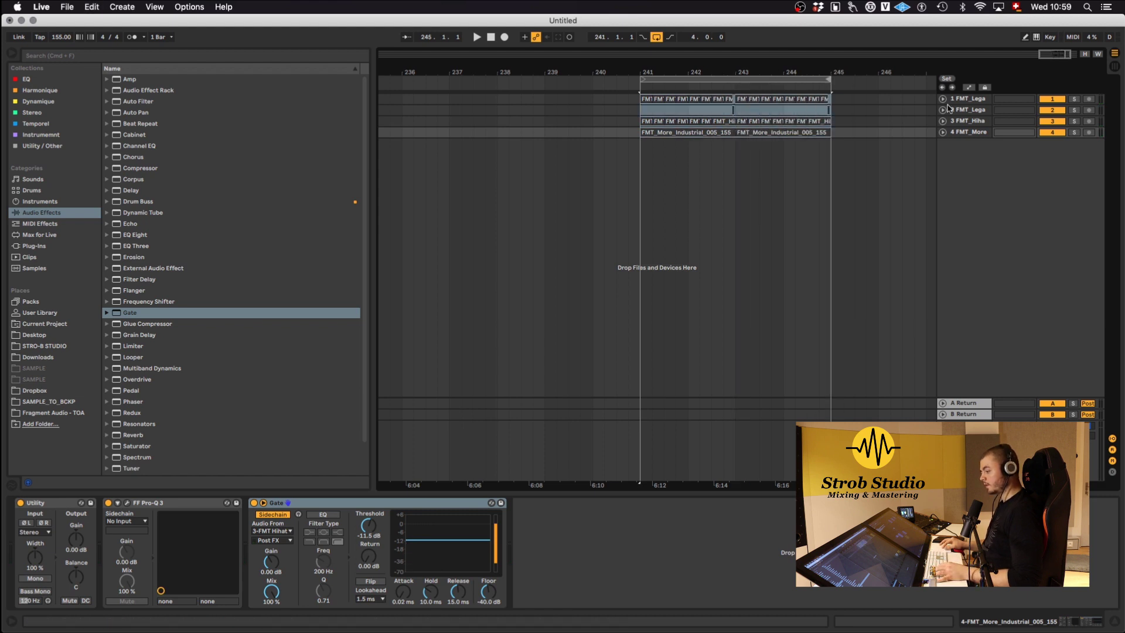
Expand the two Legacy kick tracks in the arrangement and reduce the first track's height.
left_click(942, 99)
left_click_drag(961, 204, 962, 154)
left_click(942, 161)
left_click(959, 272)
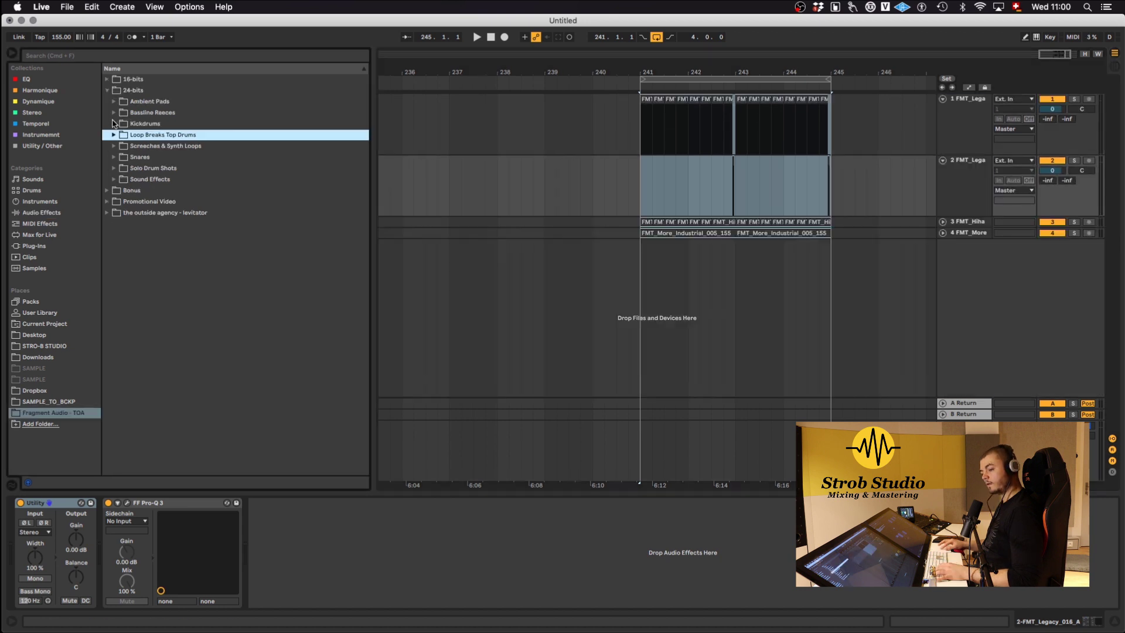
Audition Pushed and Raw kick samples in the 24-bits Kickdrums folder of the Fragment Audio pack.
left_click(115, 124)
left_click(153, 223)
left_click(169, 292)
scroll(168, 292, "down", 9)
left_click(169, 292)
scroll(169, 292, "down", 3)
left_click(169, 292)
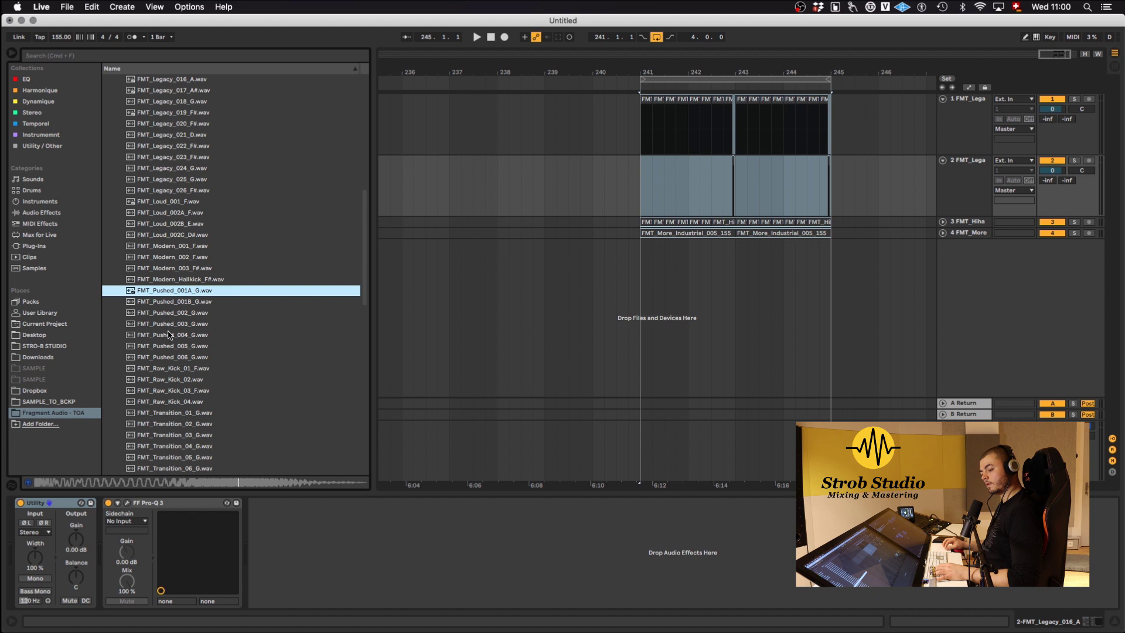
left_click(169, 335)
left_click(179, 313)
left_click(177, 324)
left_click(174, 390)
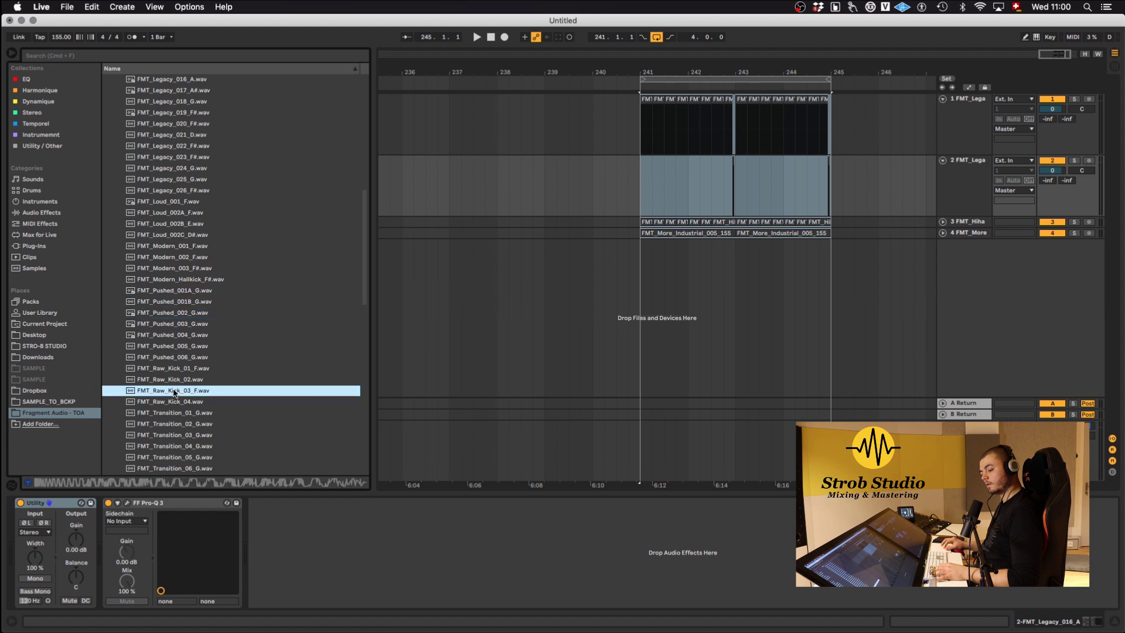
left_click(175, 380)
Audition the Transition kicks and place "FMT_Transition_11_G.wav" on a new audio track at 243.2.1.
left_click(174, 423)
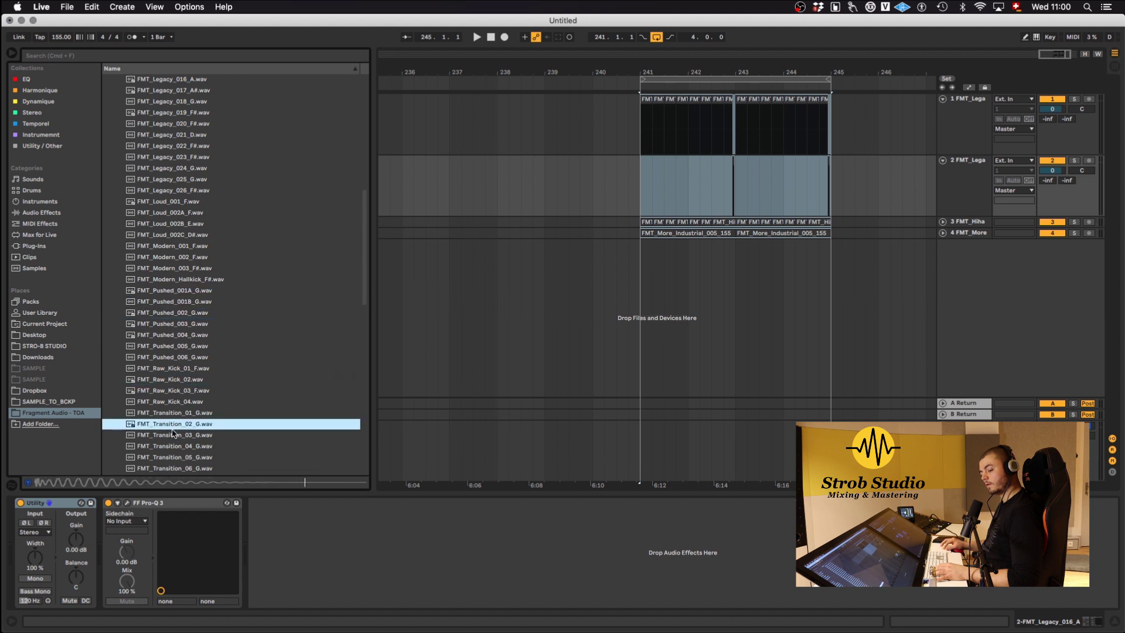
left_click(171, 436)
left_click(186, 448)
scroll(185, 448, "down", 5)
left_click(186, 396)
scroll(186, 399, "down", 3)
left_click(183, 382)
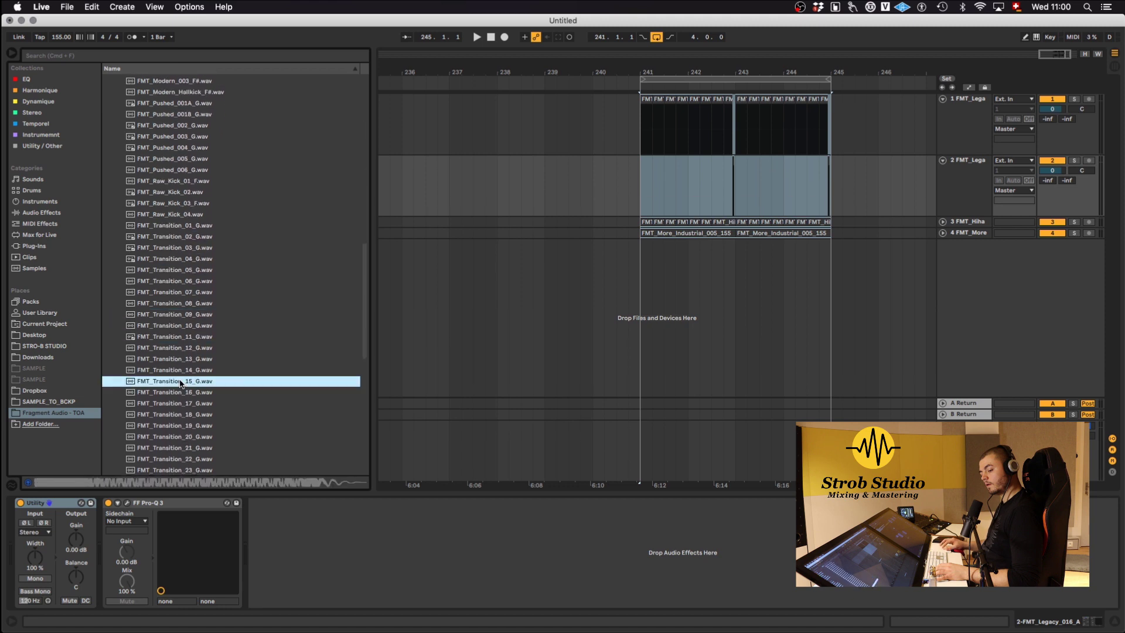
left_click(167, 339)
left_click_drag(168, 340, 752, 296)
left_click_drag(967, 267, 964, 263)
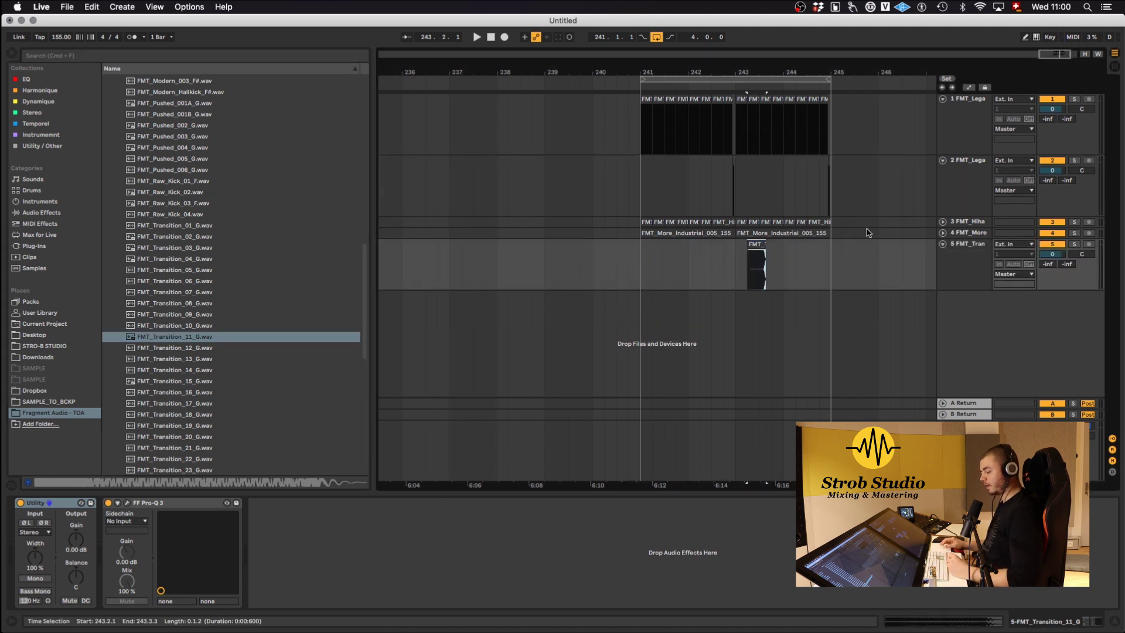
Add a Reverb to track 5 holding the Transition clip and set its Dry/Wet to 100%.
left_click_drag(748, 71, 743, 169)
scroll(791, 258, "right", 4)
scroll(791, 258, "down", 5)
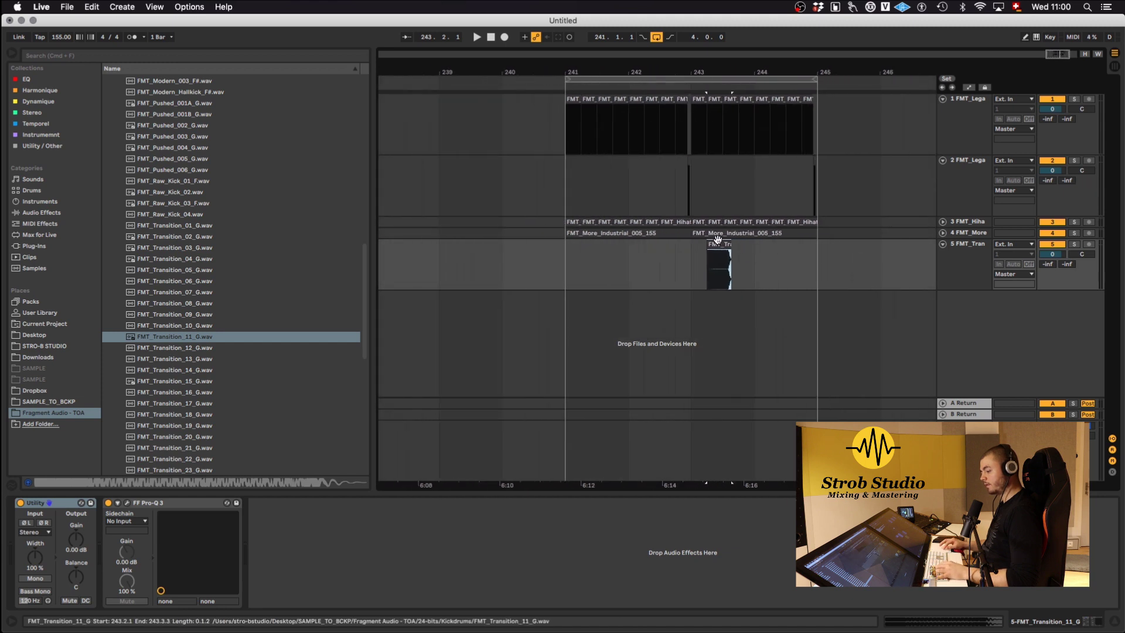
left_click(35, 247)
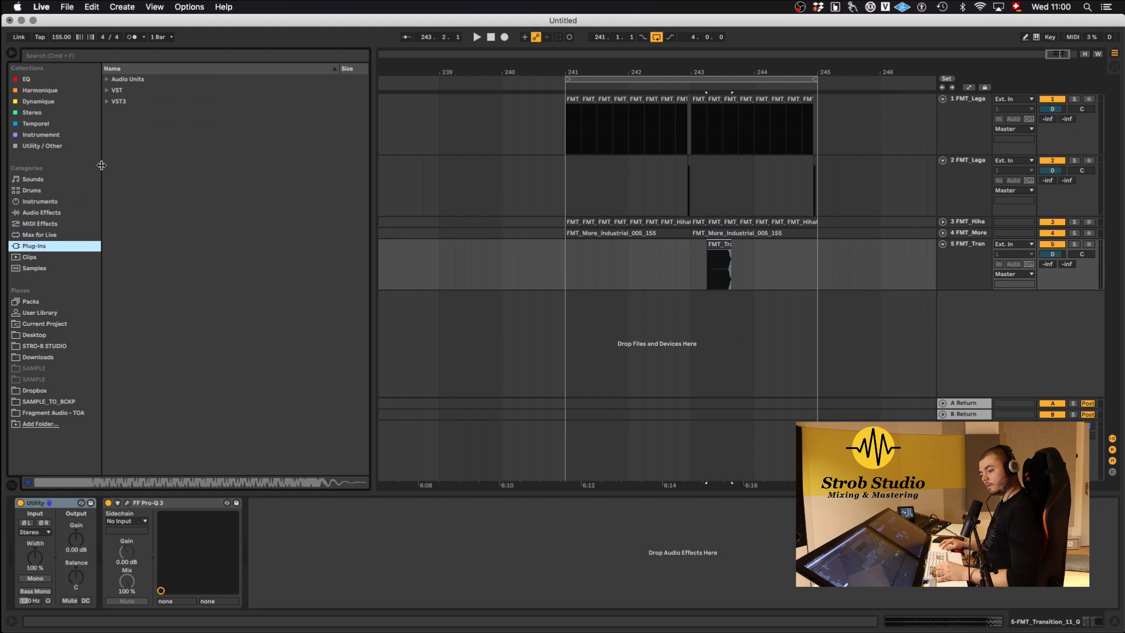
left_click(36, 214)
scroll(138, 400, "down", 3)
double_click(137, 402)
scroll(731, 263, "up", 8)
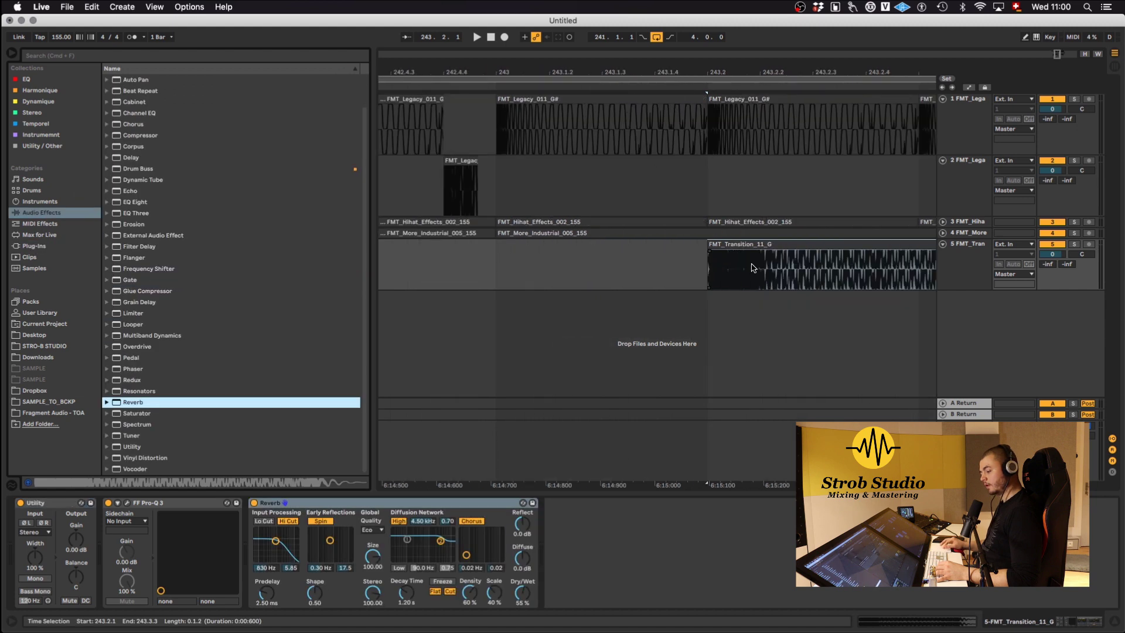
left_click_drag(522, 593, 767, 312)
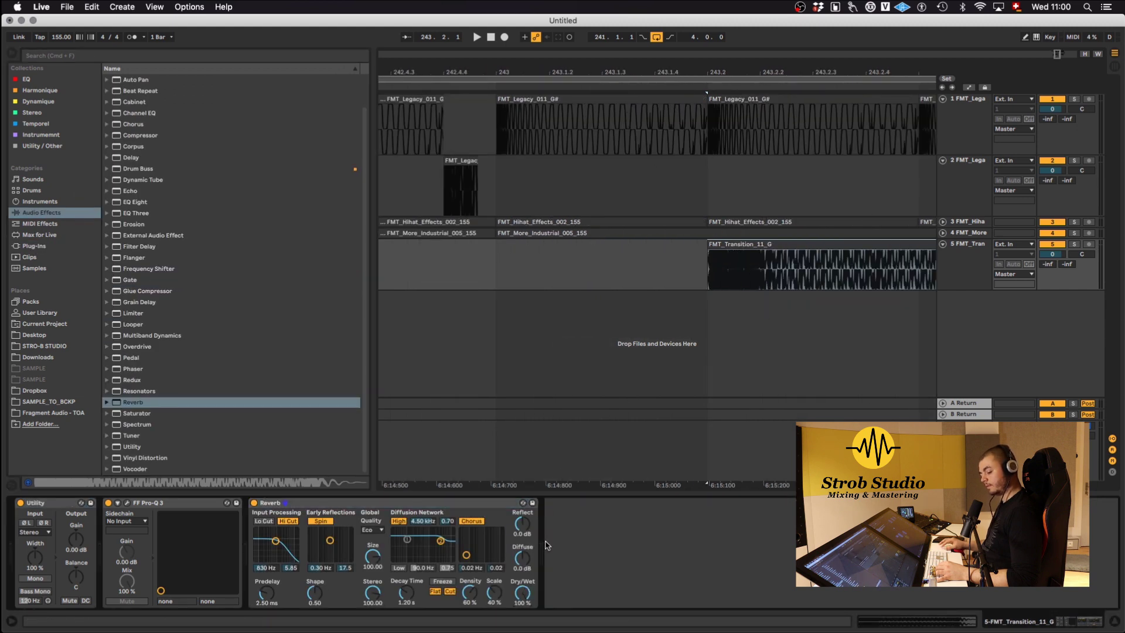
Trim the FMT_Transition_11_G clip to a single sixteenth note, from 243.2.1 to 243.2.2.
left_click(829, 275)
left_click_drag(759, 271, 964, 270)
key("Delete")
key("minus")
left_click_drag(794, 274, 941, 284)
key("Delete")
left_click(566, 275)
Play the pattern and lower track 5's volume to -2.4 dB.
key("space")
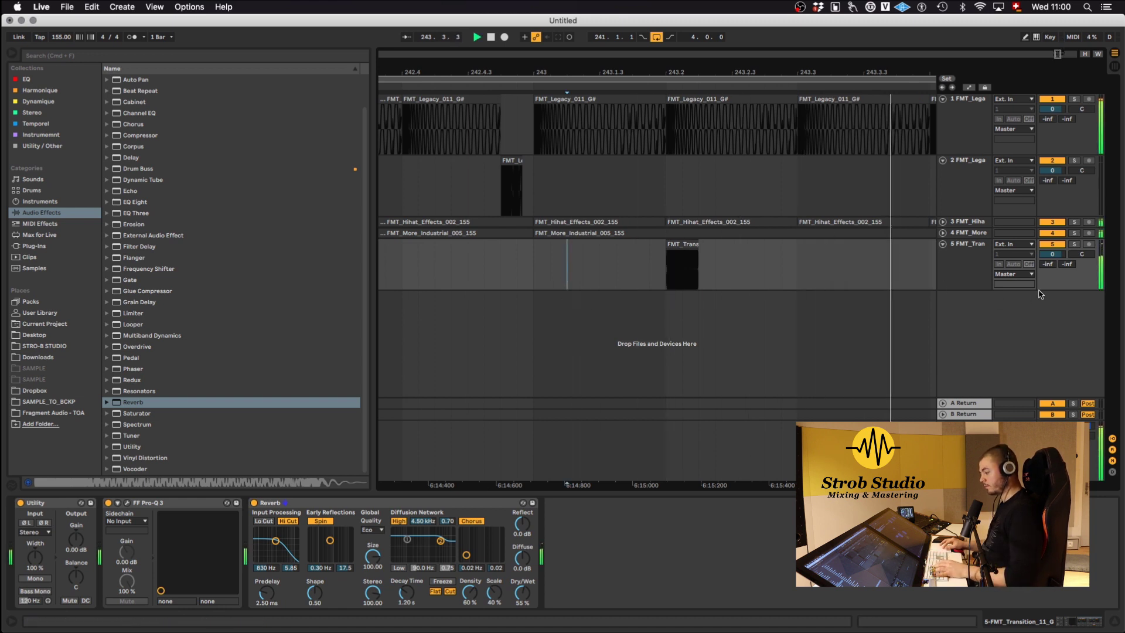
key("minus")
key("minus")
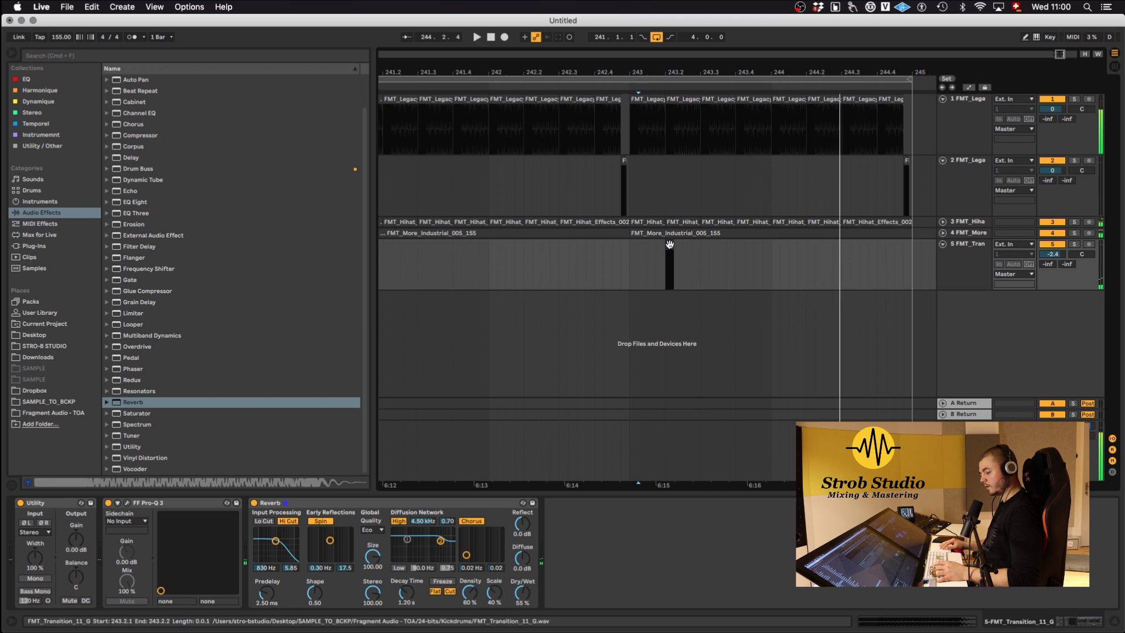
key("minus")
key("minus")
Move the trimmed Transition clip to 241.2.1 and loop the two beats from 241.1.1 to 241.3.1.
left_click(666, 245)
key("space")
left_click_drag(667, 246, 645, 254)
key("plus")
key("plus")
key("super+l")
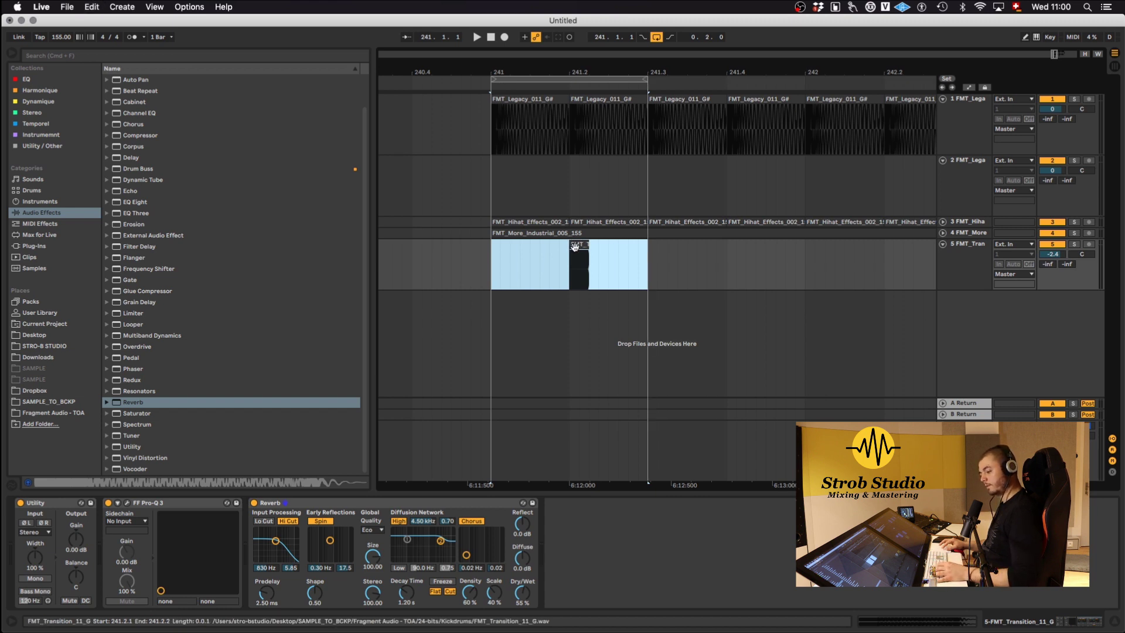
Extend the Transition clip at 241.2, then copy its 241.2.2–241.2.3 slice to 241.1.3 on the same track.
left_click(588, 245)
key("space")
left_click_drag(597, 244, 622, 273)
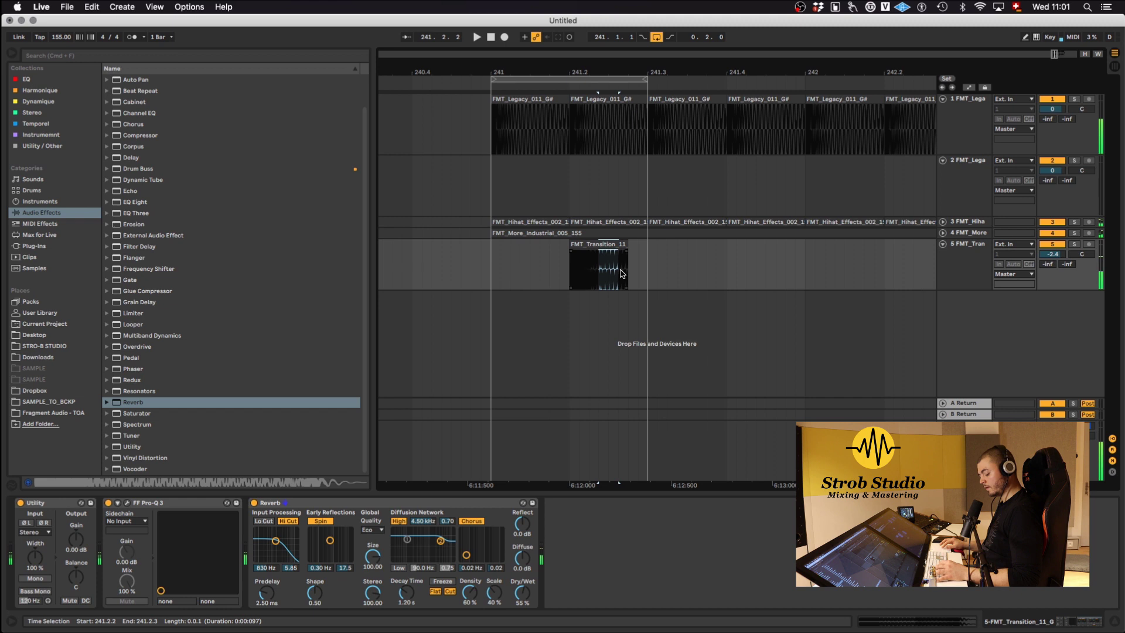
left_click(490, 268)
left_click(529, 269)
key("super+v")
left_click(498, 269)
key("Left")
key("Left")
key("space")
Trim the end of the Transition clip at 241.2 back to about one sixteenth note and listen to the loop.
left_click_drag(628, 244, 585, 244)
scroll(561, 266, "up", 5)
key("space")
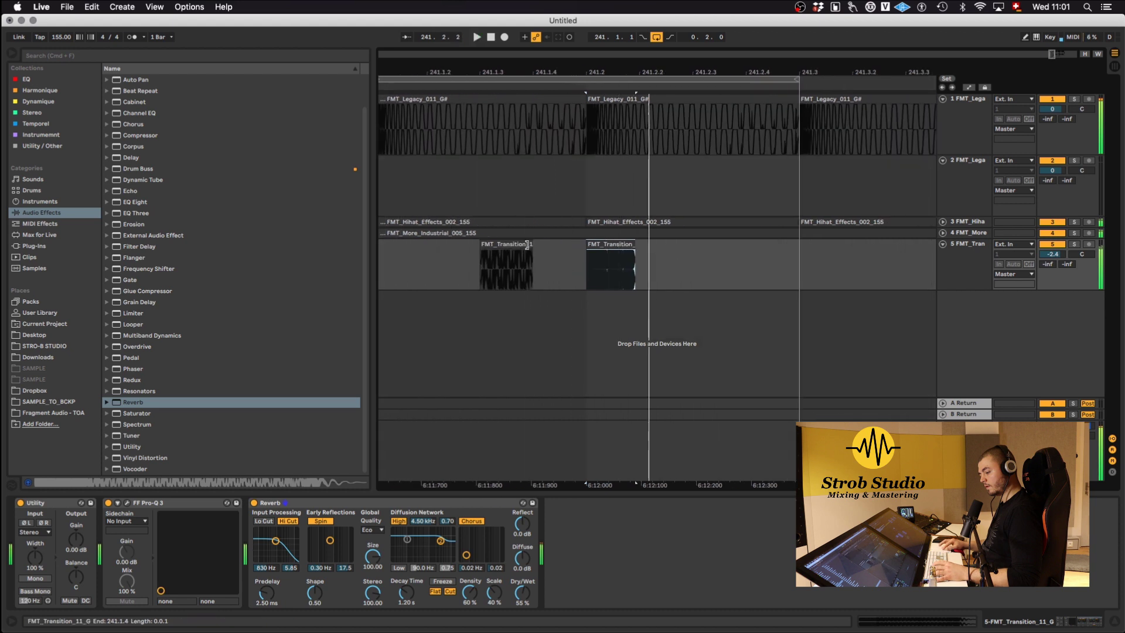
left_click(652, 273)
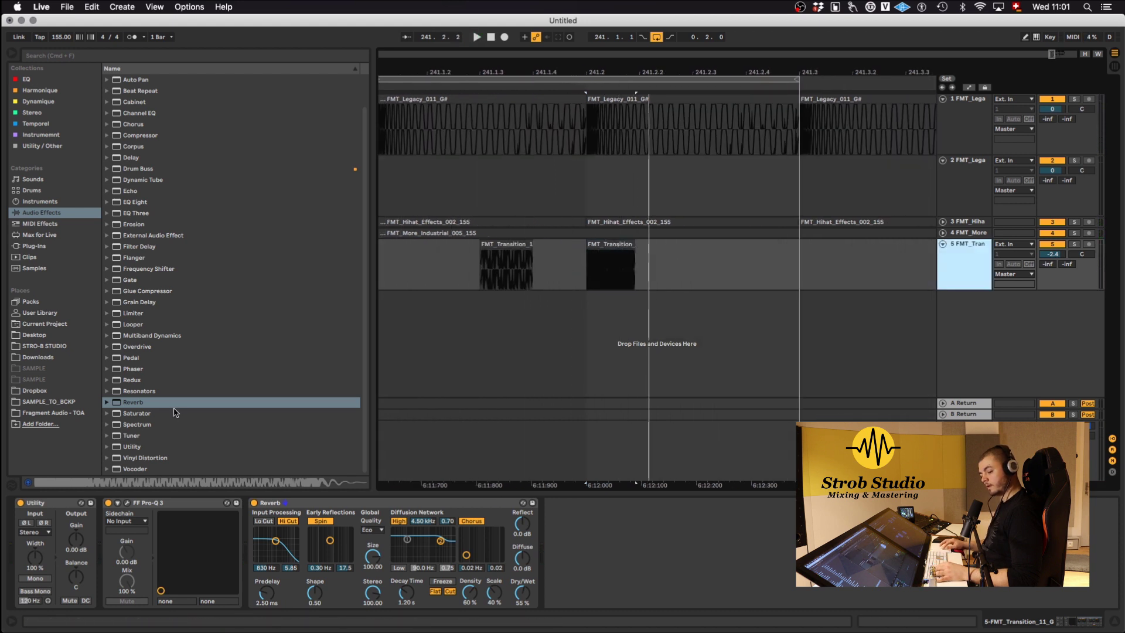
Add a Saturator to track 5 with 22.9 dB drive, Soft Clip on and the output lowered to -12.8 dB.
left_click(117, 415)
left_click_drag(638, 567, 638, 566)
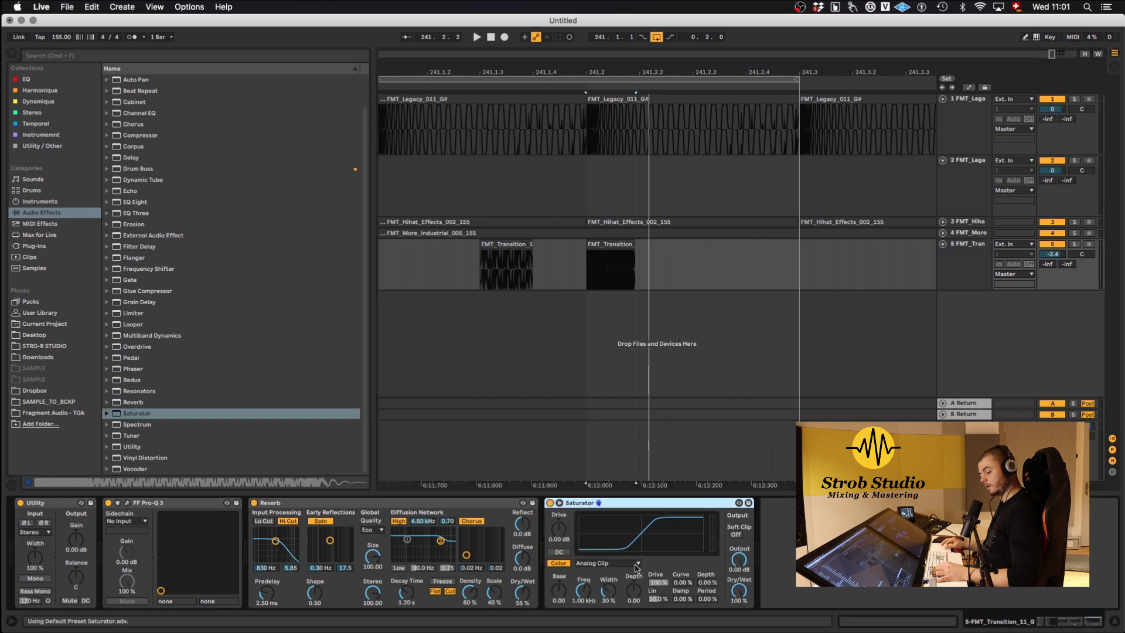
left_click_drag(558, 530, 555, 535)
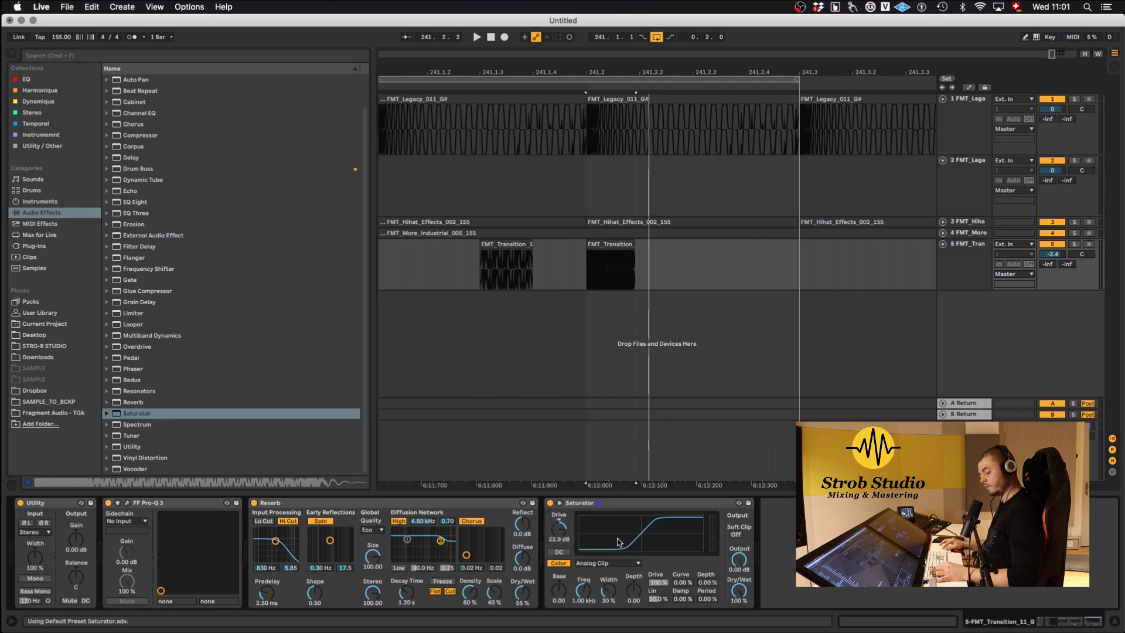
left_click(735, 534)
key("space")
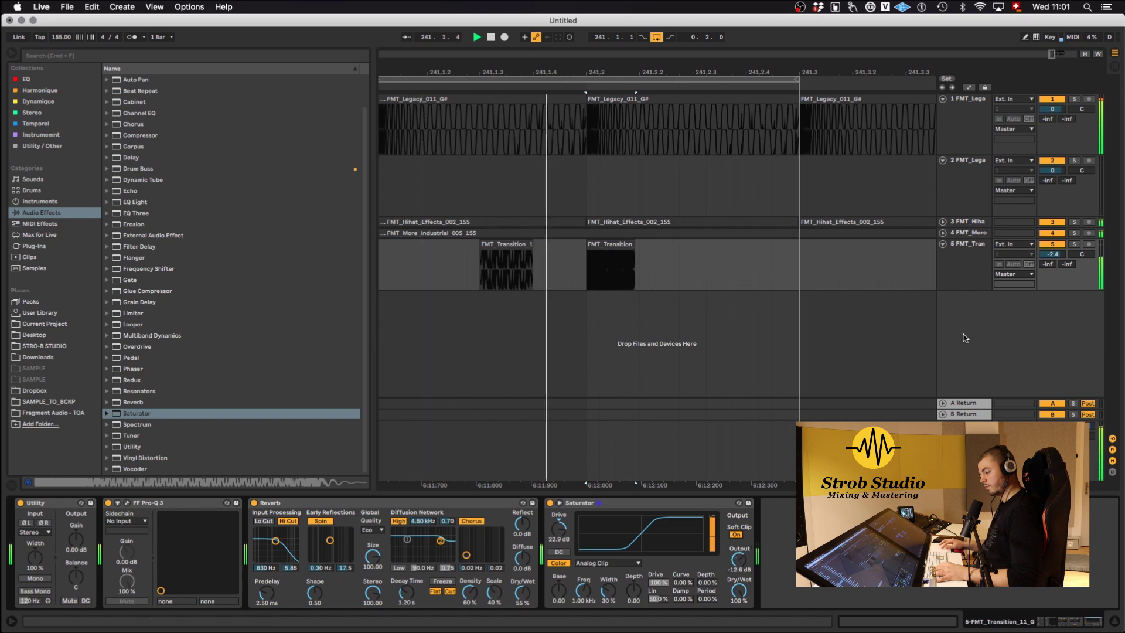
Move the Saturator ahead of the Reverb on track 5 and set its output to -12.3 dB during playback.
left_click(962, 250)
key("space")
left_click_drag(645, 502, 302, 505)
key("space")
left_click(606, 264)
scroll(607, 264, "down", 3)
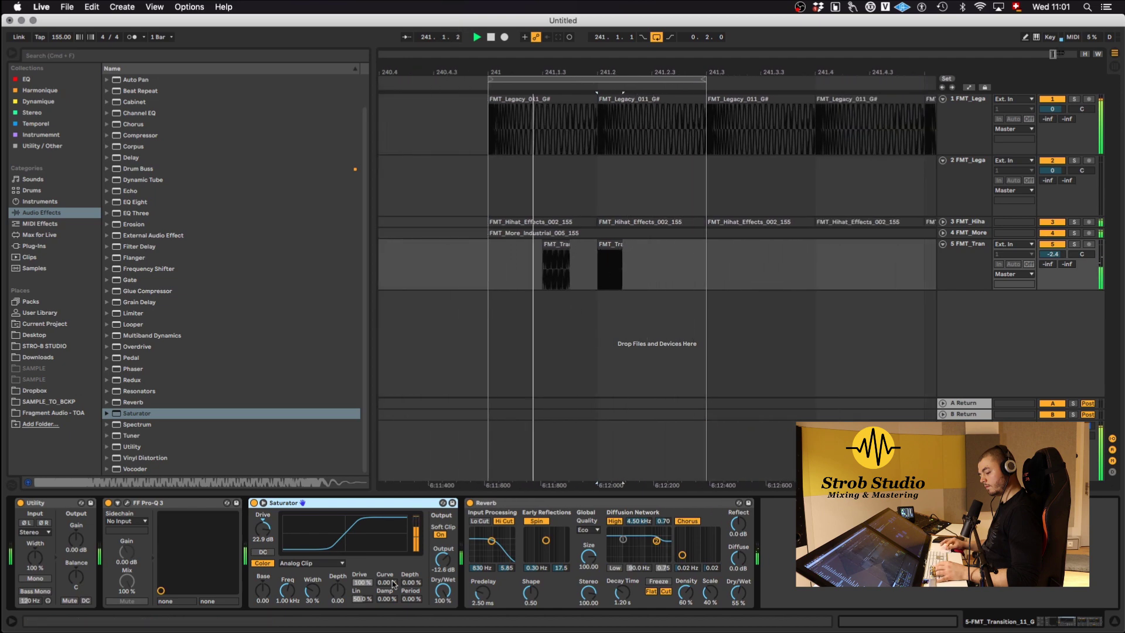
left_click_drag(441, 563, 442, 563)
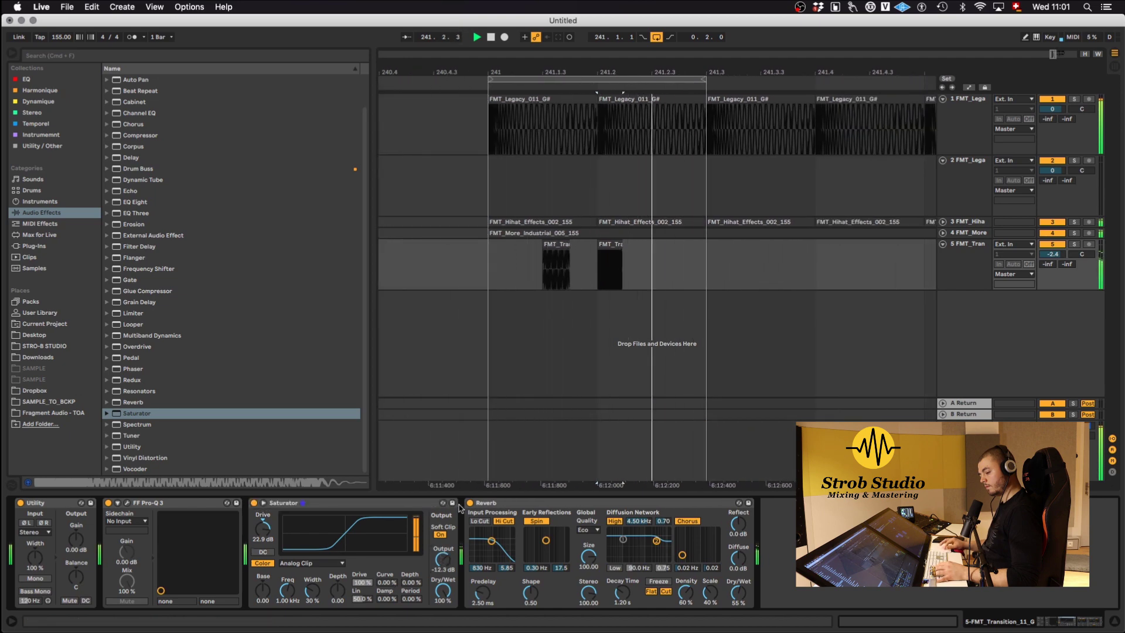
Shorten the Transition slice at 241.1.3 and nudge it slightly later while the loop plays.
scroll(529, 306, "up", 5)
mouse_move(613, 244)
left_mouse_down()
mouse_move(604, 245)
mouse_move(643, 252)
mouse_move(600, 246)
left_mouse_up()
left_click_drag(599, 243, 593, 242)
scroll(593, 244, "down", 10)
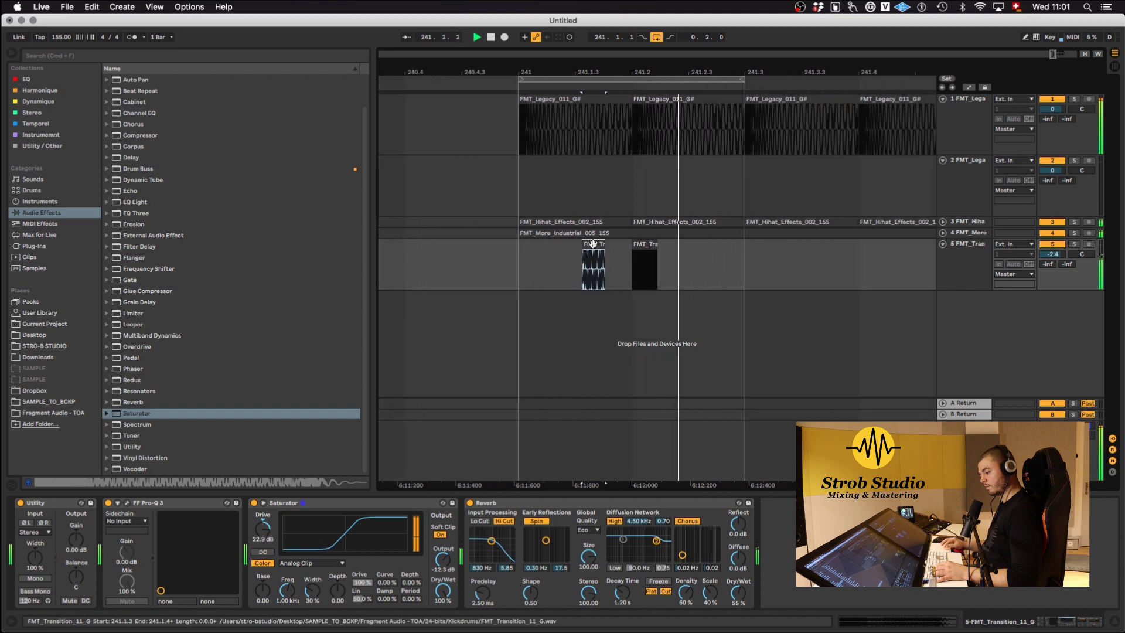
key("space")
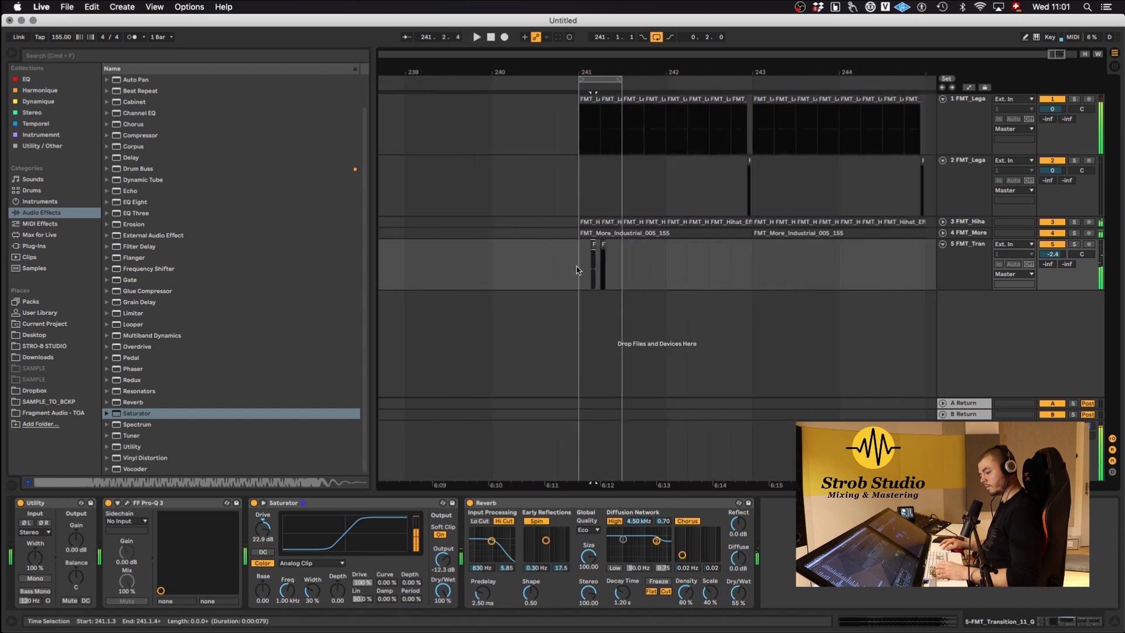
Duplicate track 5's two-beat section from 241.1.1 repeatedly until it fills the pattern to bar 245.
left_click_drag(580, 264, 622, 267)
key("ctrl+d")
key("ctrl+d")
key("ctrl+d")
key("ctrl+d")
key("ctrl+d")
key("ctrl+d")
key("ctrl+d")
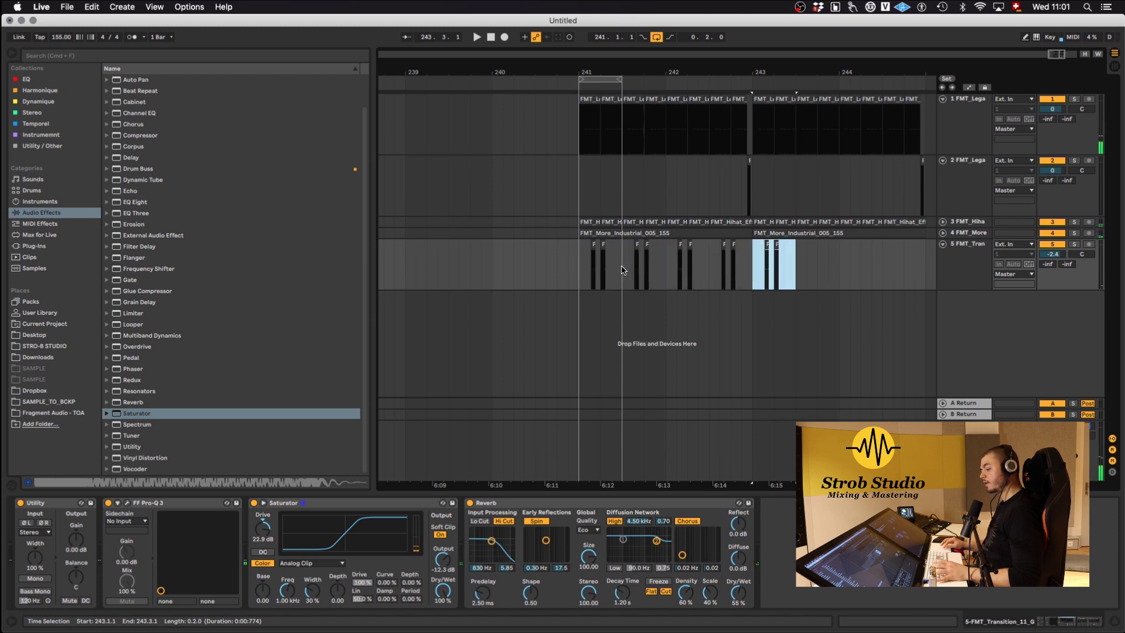
Add an Auto Filter after the Reverb on track 5.
left_click(979, 264)
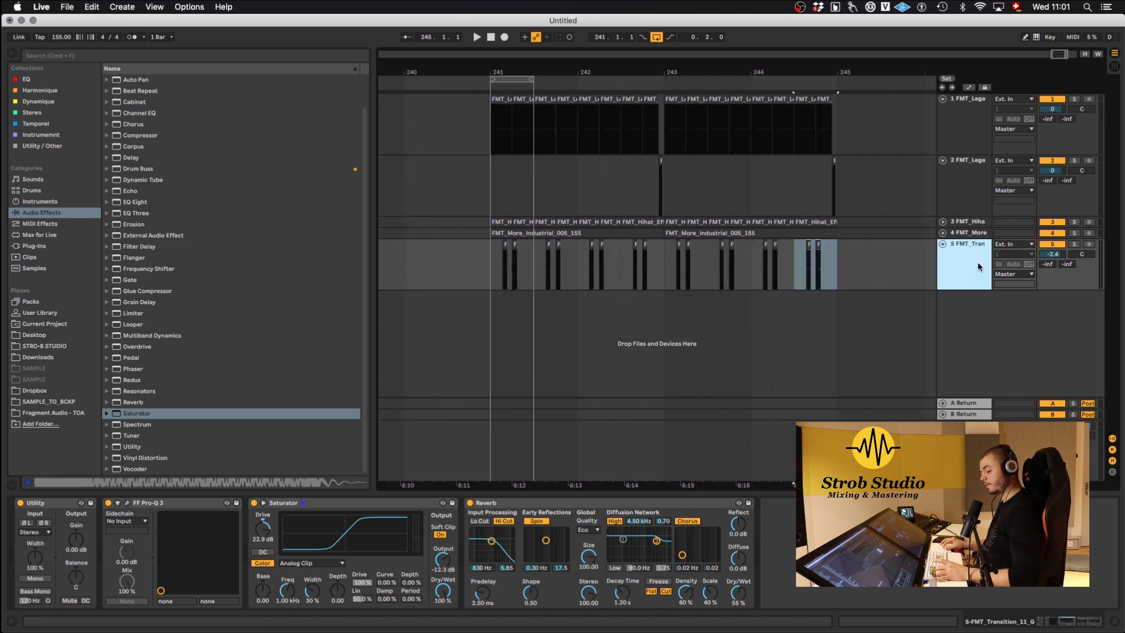
scroll(143, 218, "up", 3)
left_click_drag(138, 101, 896, 563)
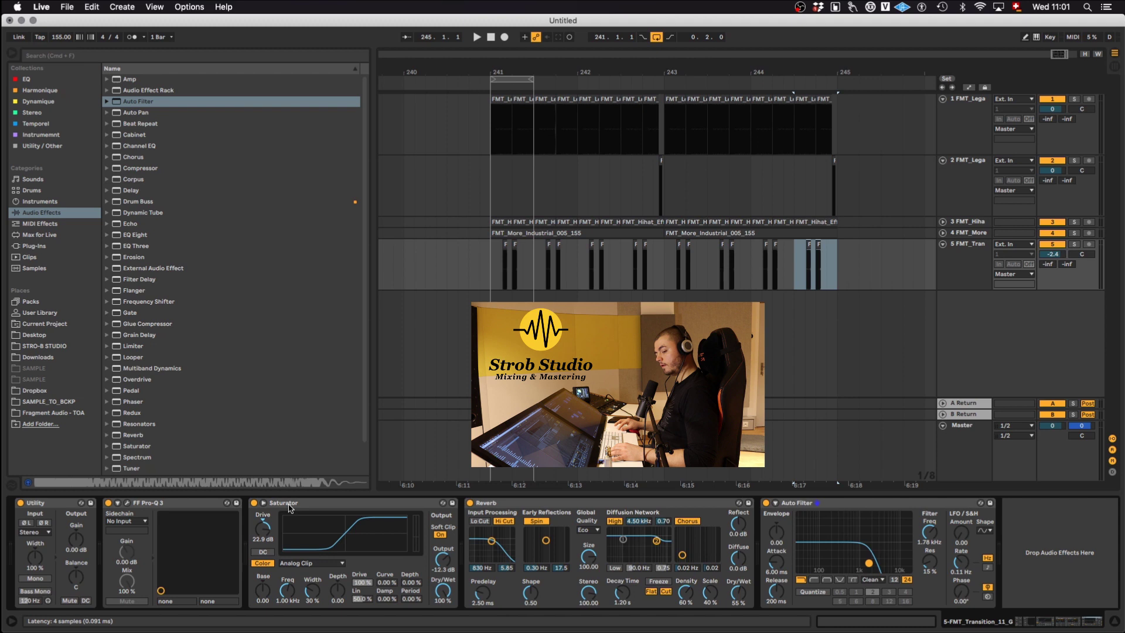
Add an Erosion effect after the Auto Filter on track 5.
scroll(221, 302, "down", 3)
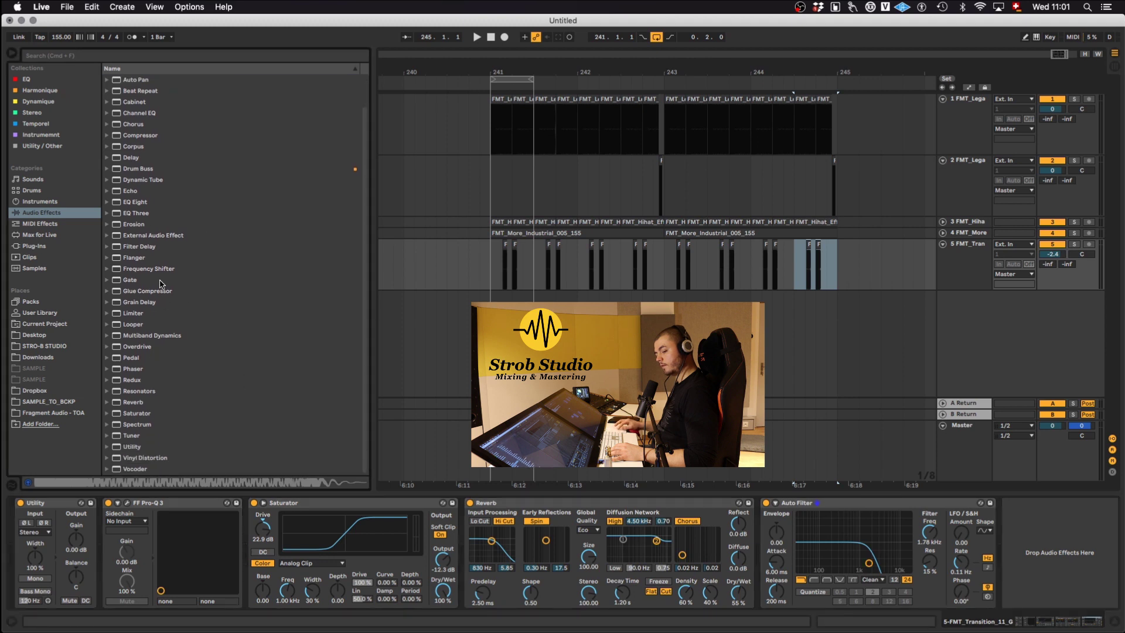
scroll(155, 279, "up", 2)
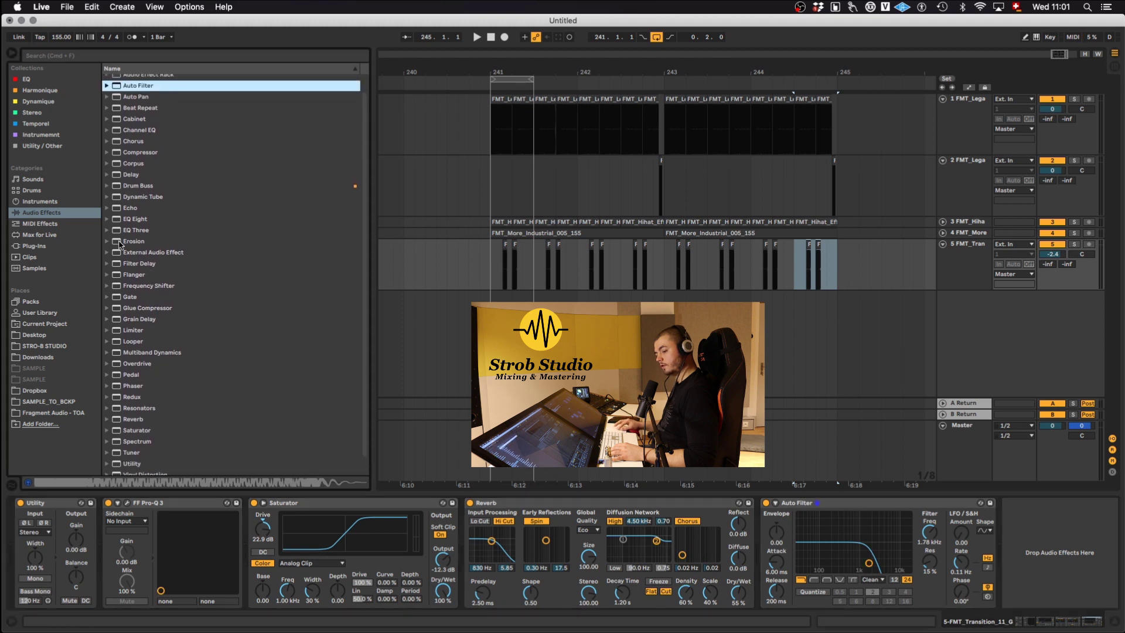
left_click_drag(119, 243, 1060, 555)
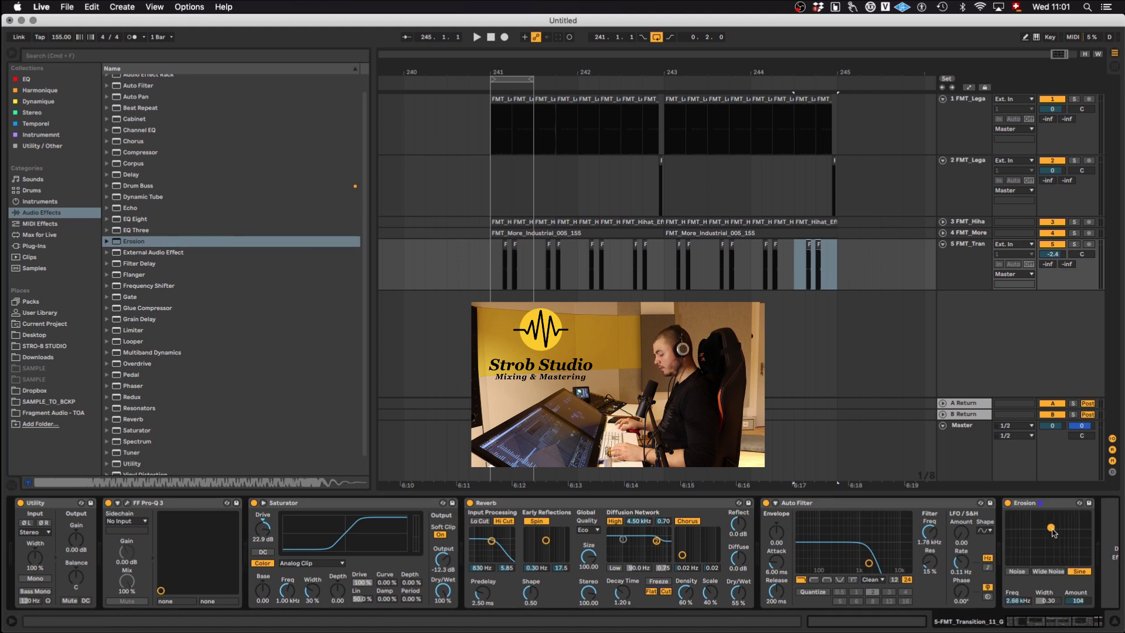
While the loop plays, set Erosion to 4.46 kHz and amount 130, and the Auto Filter to 936 Hz with 118% resonance.
key("space")
left_click_drag(1047, 536, 1046, 529)
key("space")
key("space")
key("space")
left_click(489, 263)
key("space")
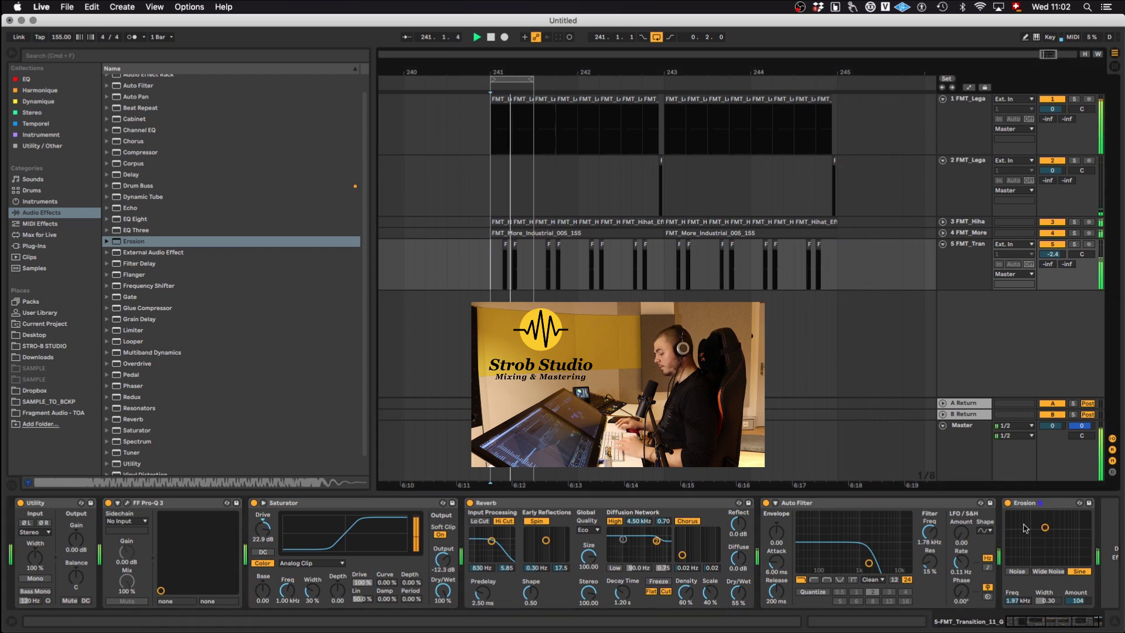
left_click_drag(1047, 531, 1041, 528)
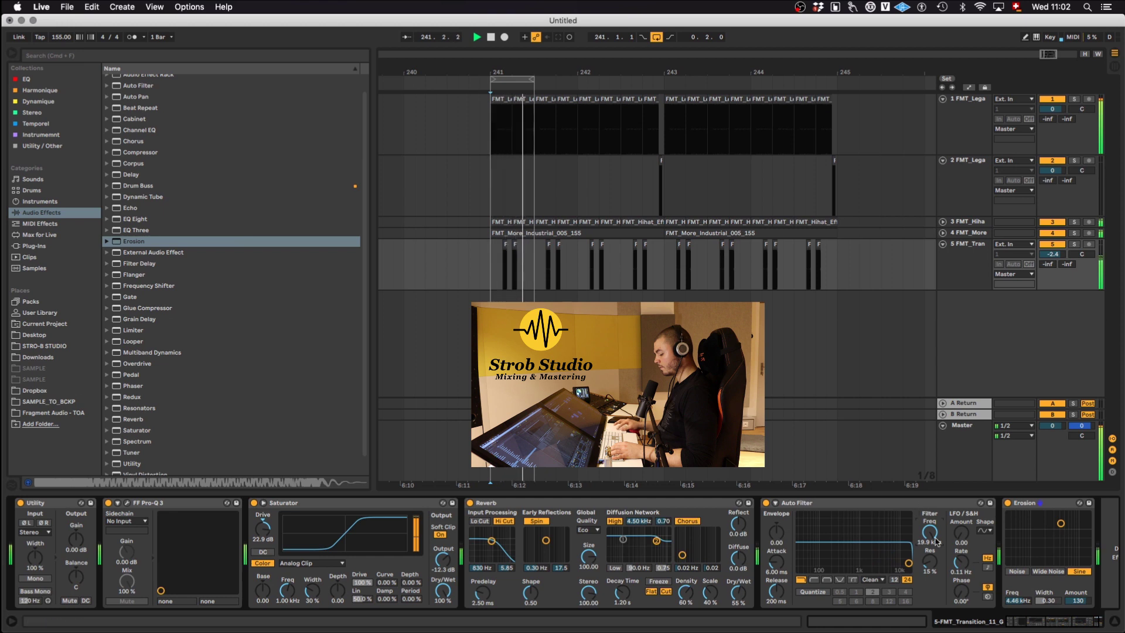
left_click_drag(926, 571, 928, 508)
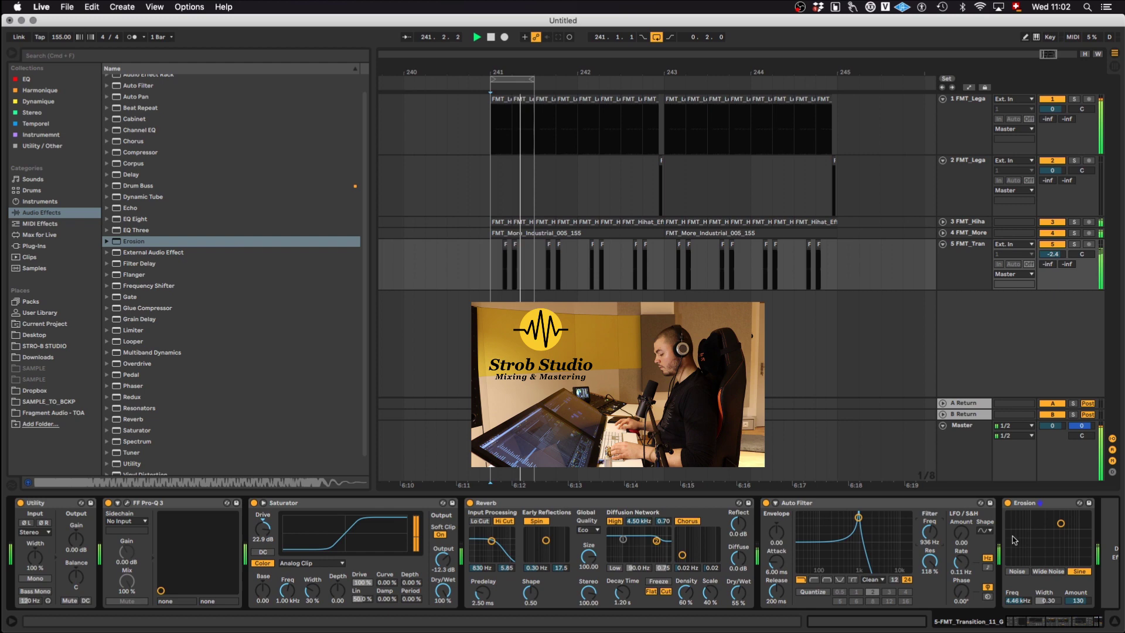
Add a Vinyl Distortion after the Erosion on track 5.
scroll(250, 394, "down", 1)
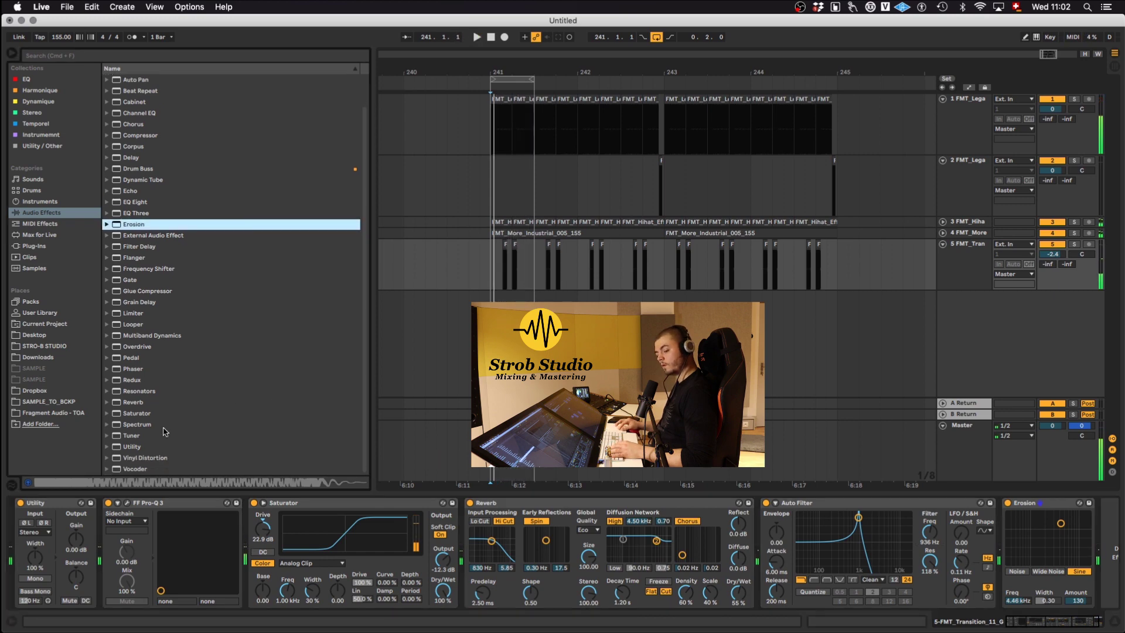
left_click_drag(126, 459, 1115, 577)
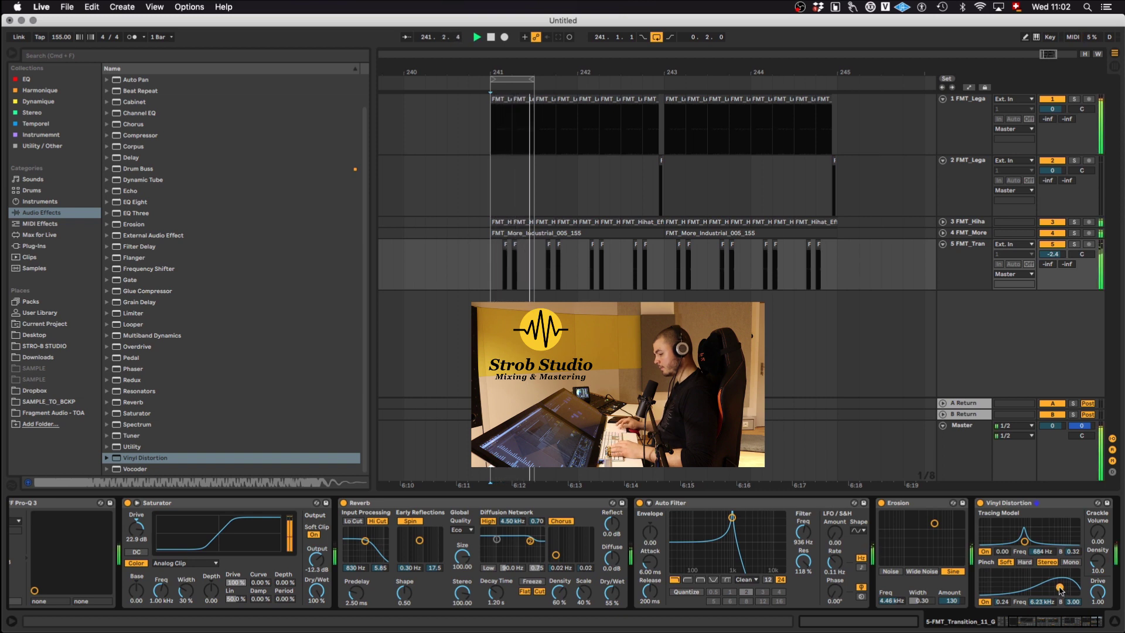
Lower track 5's Auto Filter frequency to 582 Hz and its track volume to -9.3 dB.
left_click(972, 267)
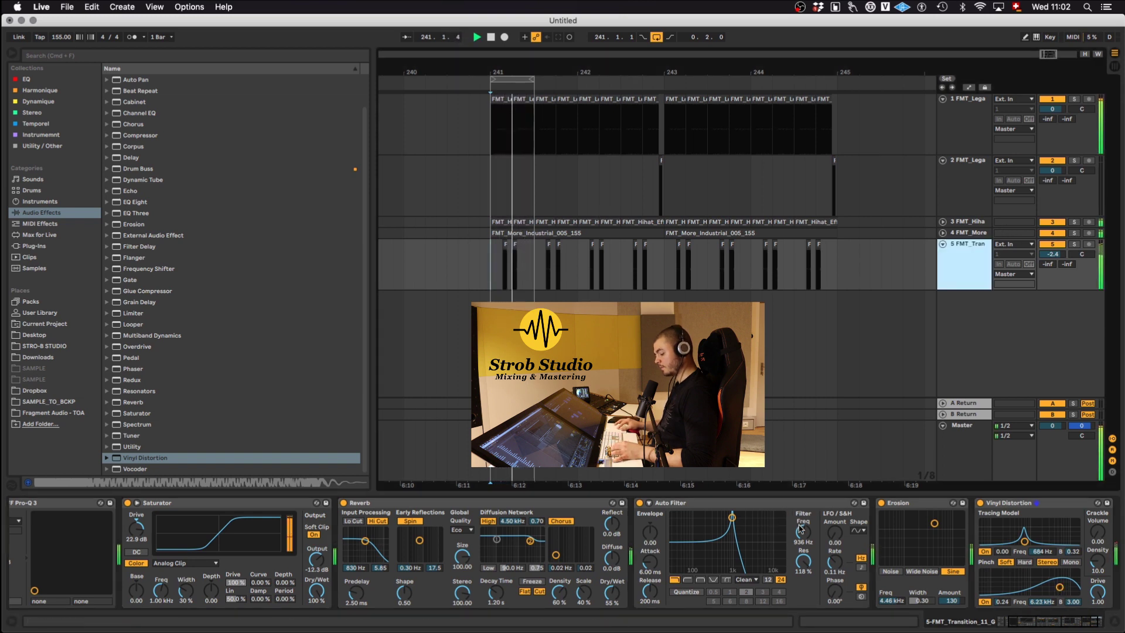
left_click_drag(801, 529, 802, 539)
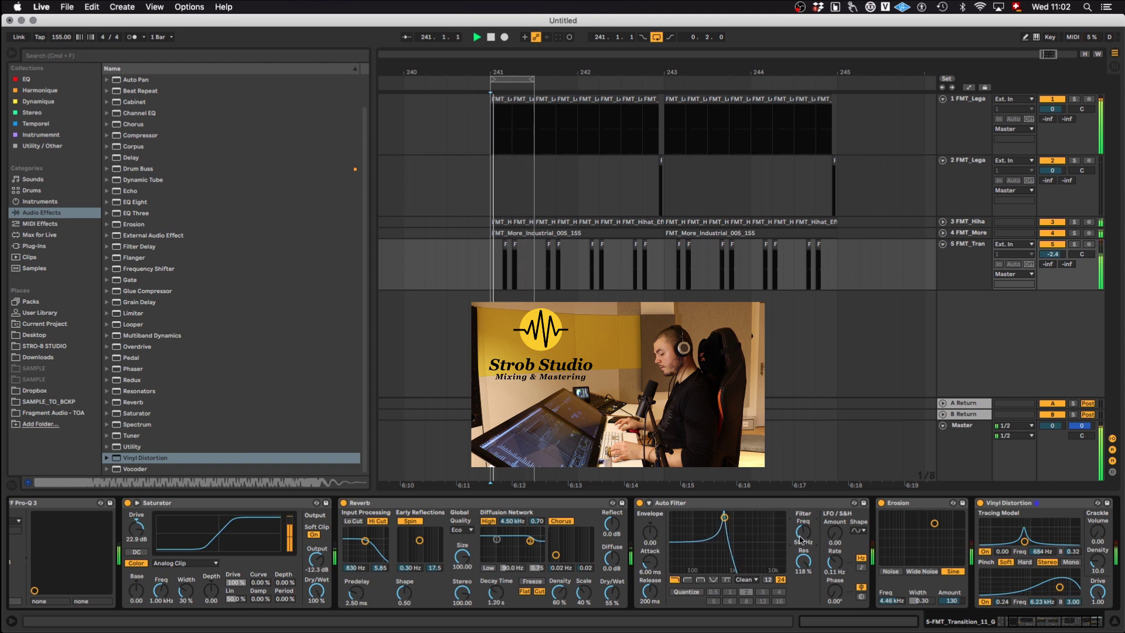
left_click_drag(800, 533, 801, 539)
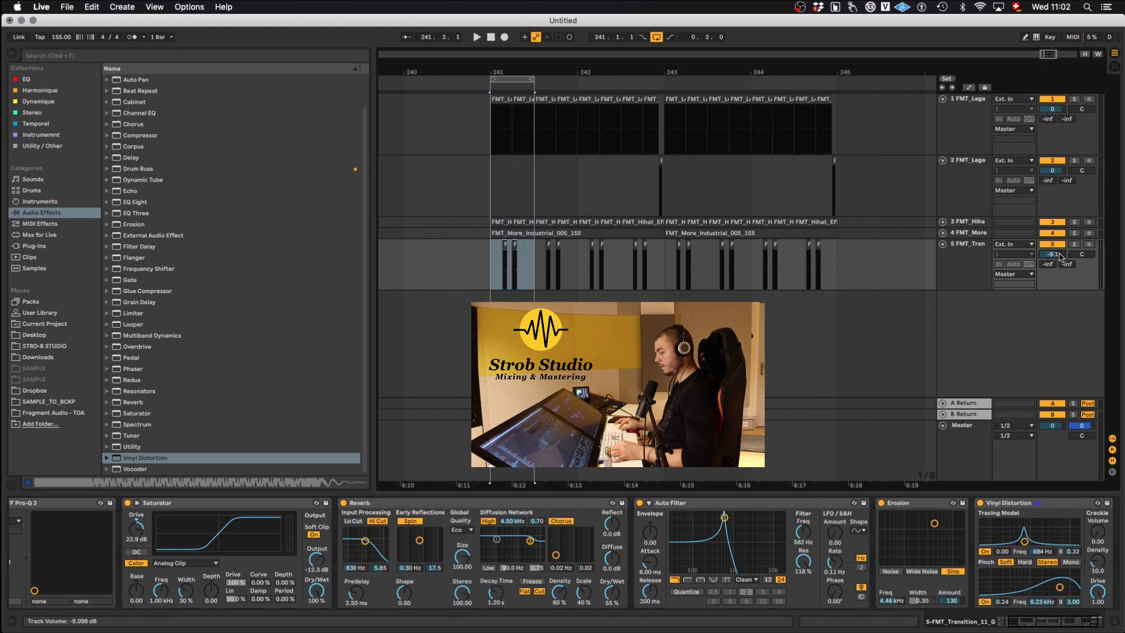
Extend the loop to four bars, from 241 to 245, and play it from the start.
left_click_drag(530, 80, 831, 85)
left_click(832, 83)
left_click_drag(496, 198, 838, 258)
key("super+l")
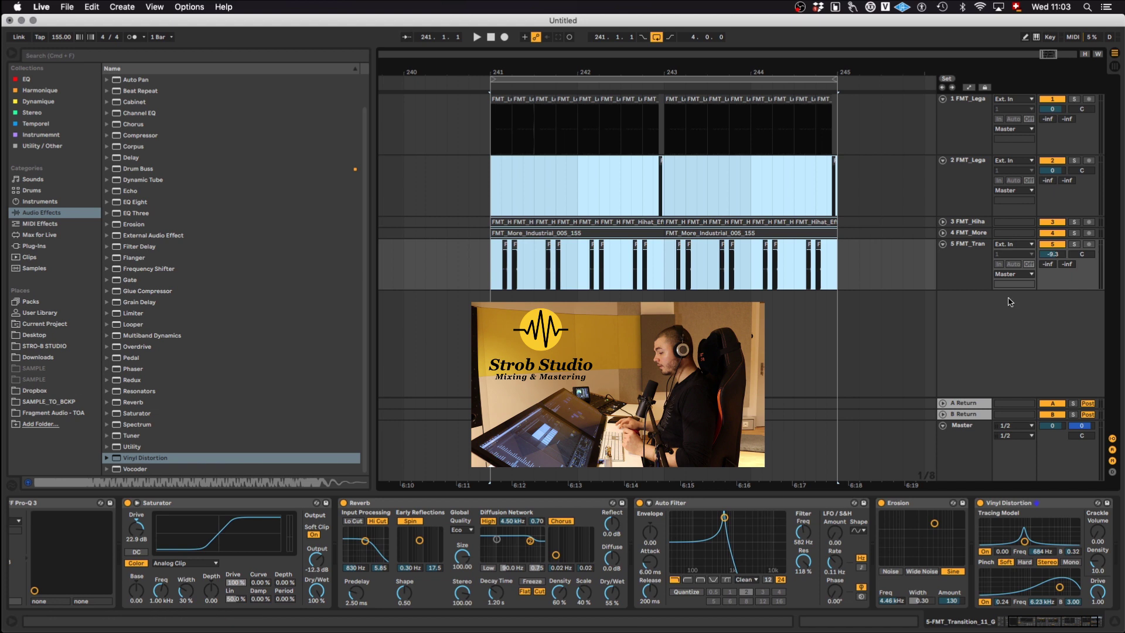
left_click_drag(546, 77, 545, 69)
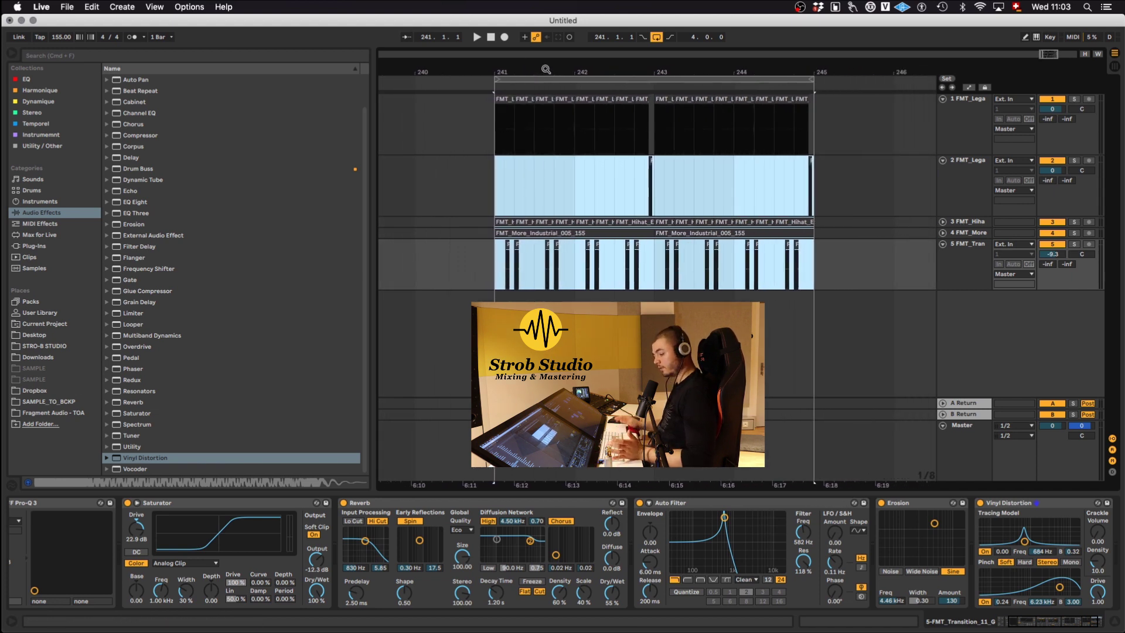
left_click(492, 182)
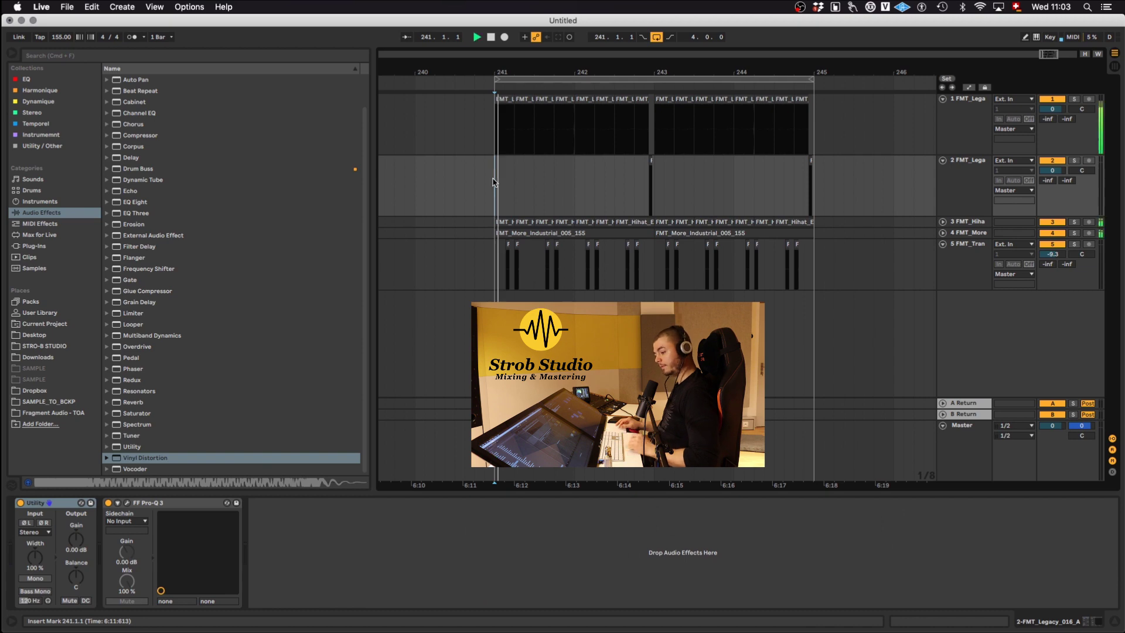
left_click(970, 271)
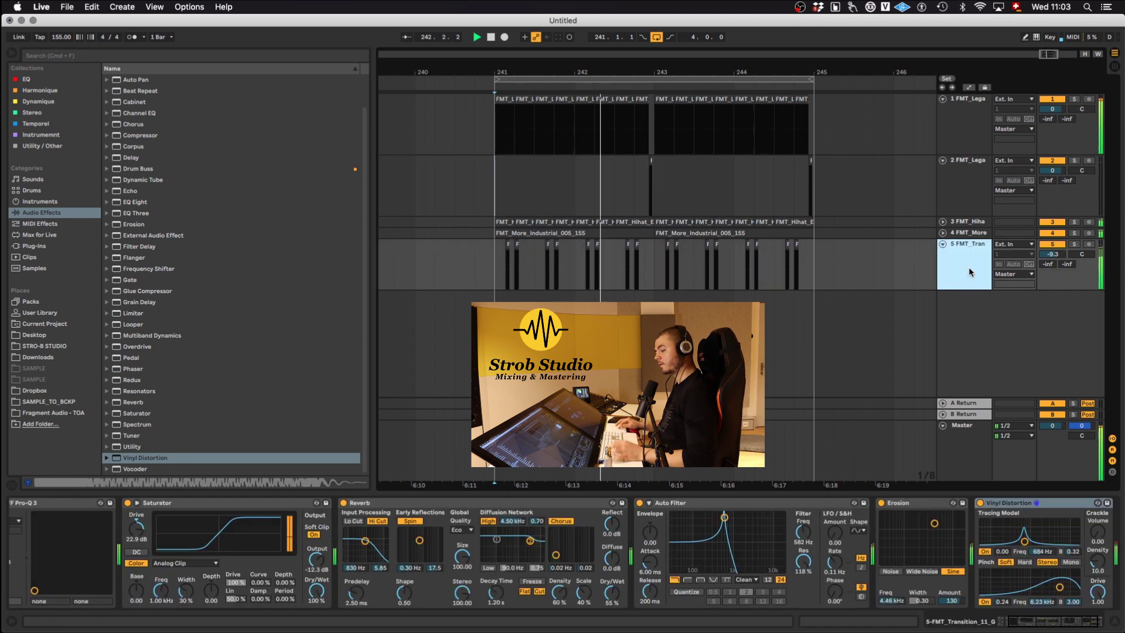
Move track 2's last kick clip back to 244.3.1 and extend it to one full beat.
scroll(656, 192, "down", 4)
scroll(643, 186, "up", 8)
scroll(818, 189, "right", 1)
left_click(818, 189)
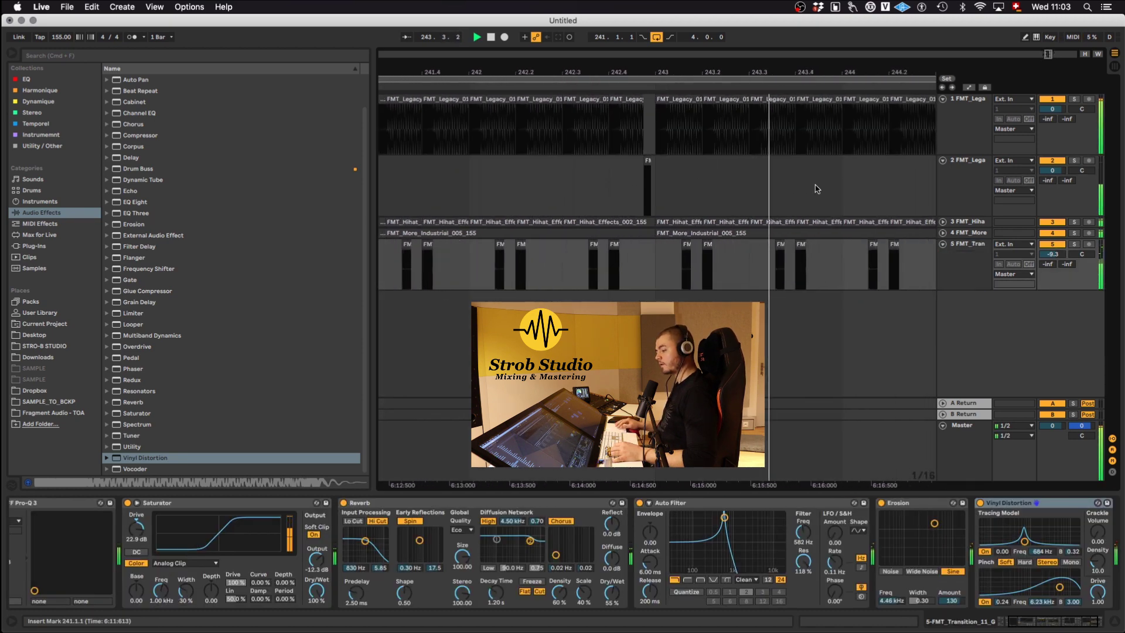
scroll(818, 188, "right", 3)
scroll(817, 177, "down", 1)
left_click_drag(865, 161, 832, 160)
key("space")
Deactivate the track 1 kick clip at 244.3.1 and play the loop from 244.1.1.
left_click(819, 101)
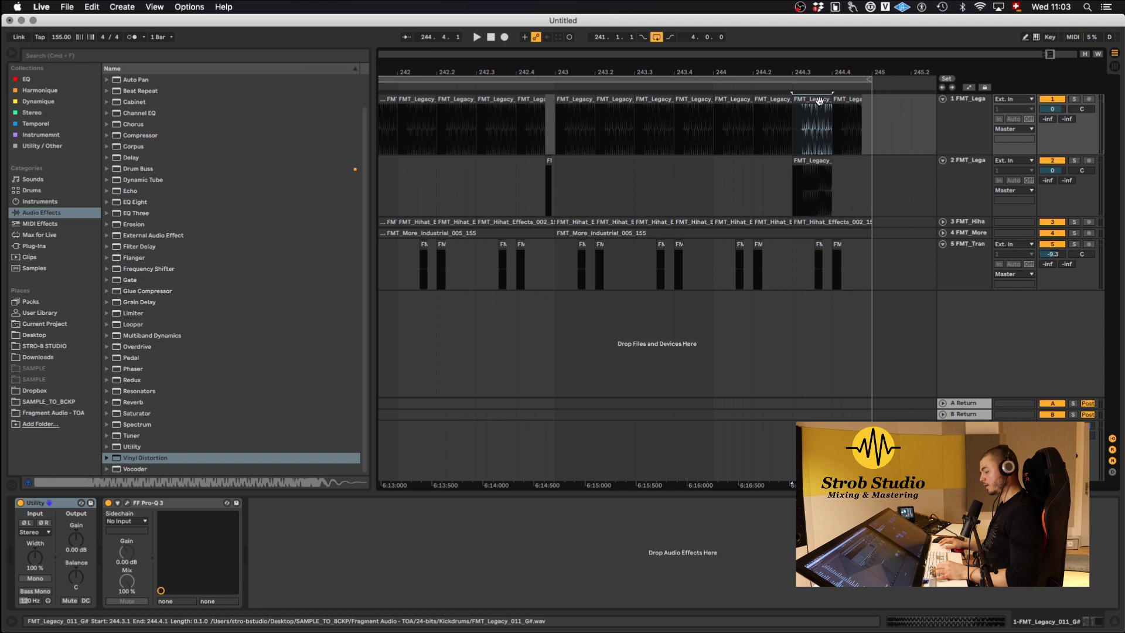
key("0")
left_click(716, 132)
key("space")
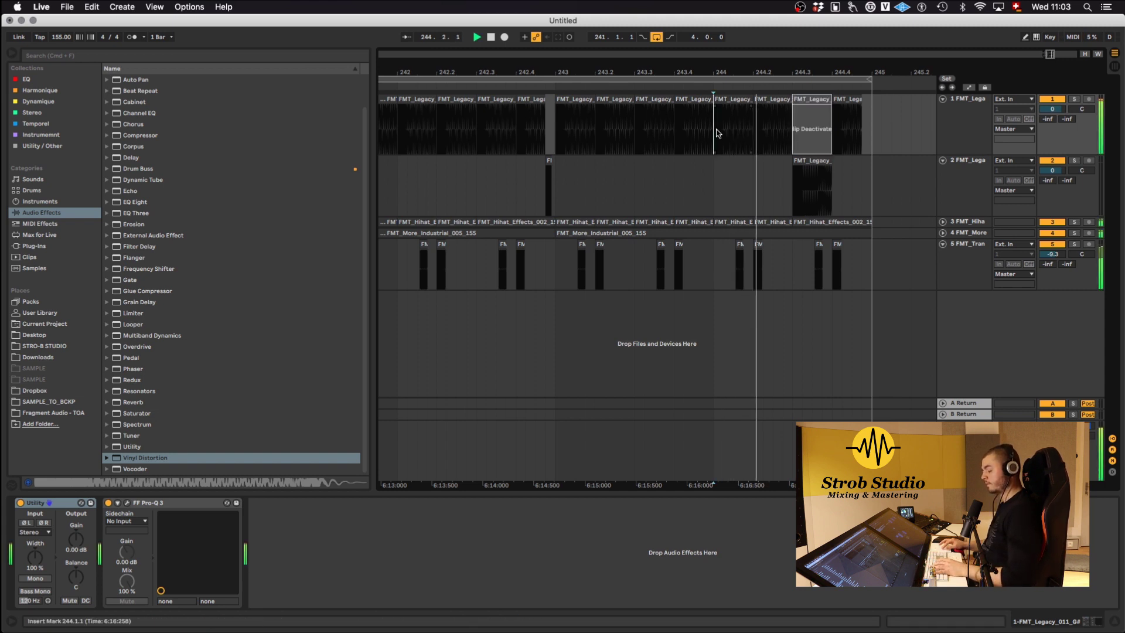
Copy the short opening slice of track 2's kick at 244.3.1 and paste it where track 1's last kick ends.
scroll(793, 196, "left", 1)
scroll(817, 197, "up", 4)
left_click(804, 195)
key("space")
left_click(804, 197)
scroll(823, 199, "right", 5)
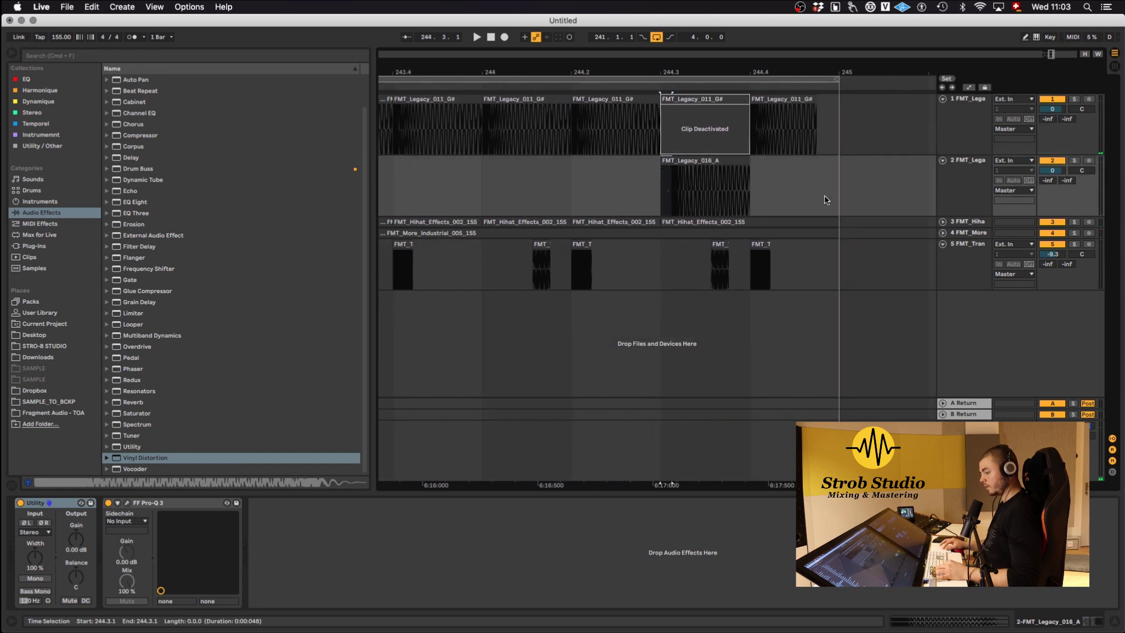
left_click(818, 189)
key("super+v")
Lengthen the pasted kick slice at 244.4.4 on track 2 almost to bar 245 while the loop plays.
left_click(561, 185)
key("space")
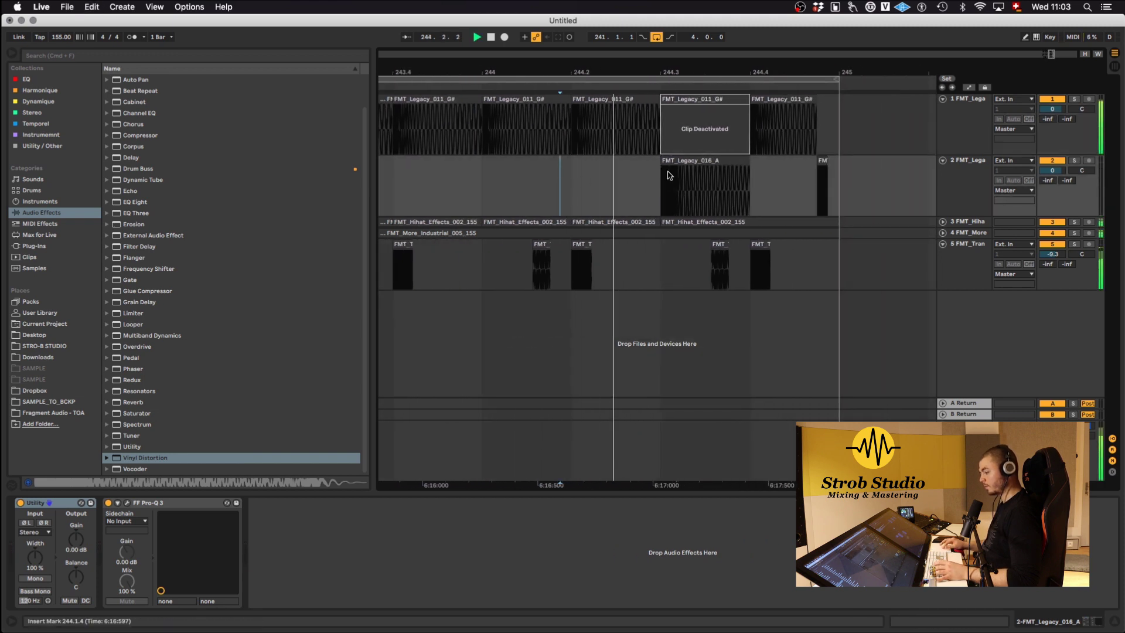
left_click_drag(827, 161, 835, 162)
double_click(825, 161)
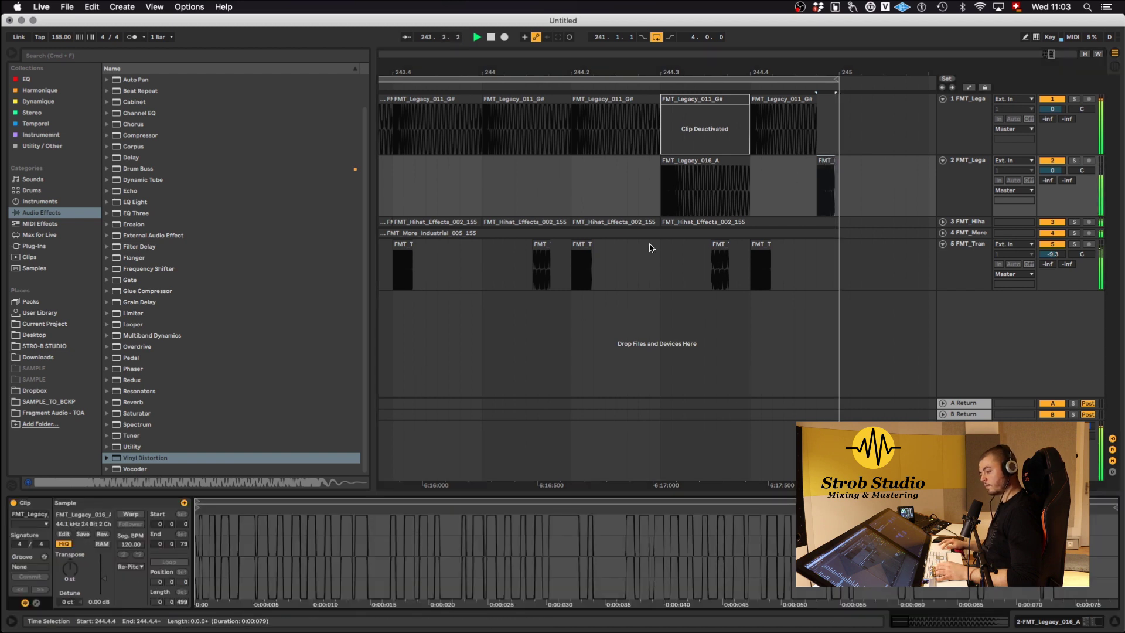
scroll(713, 181, "down", 10)
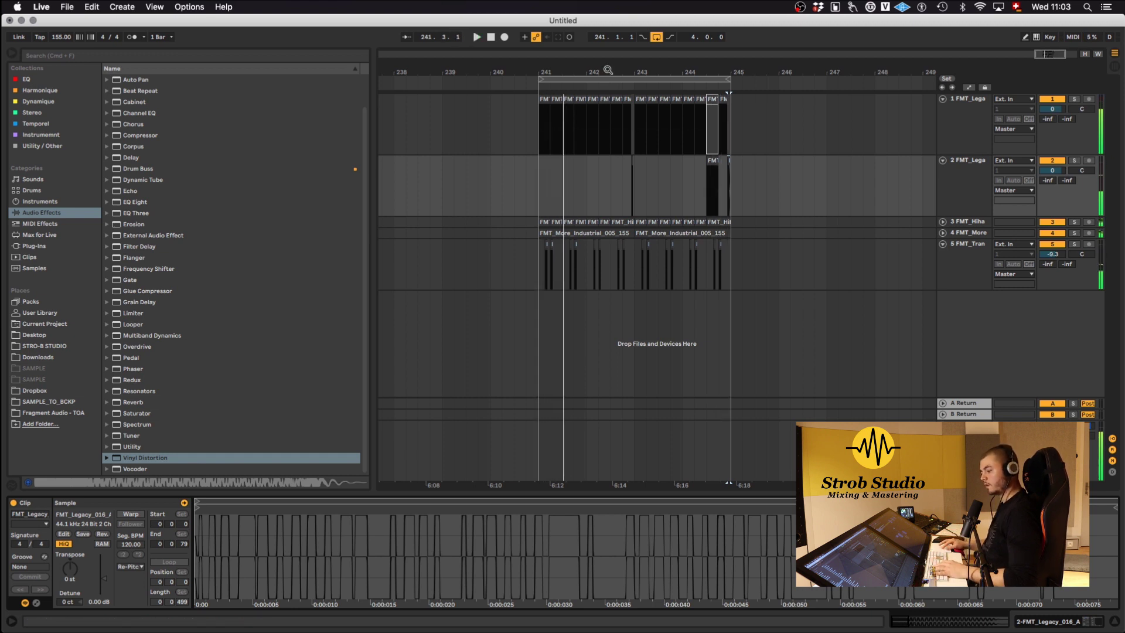
Browse the Fragment Audio - TOA pack's 24-bits folder, collapse Kickdrums and expand Snares.
left_click_drag(720, 70, 723, 49)
left_click(975, 197)
left_click(958, 265)
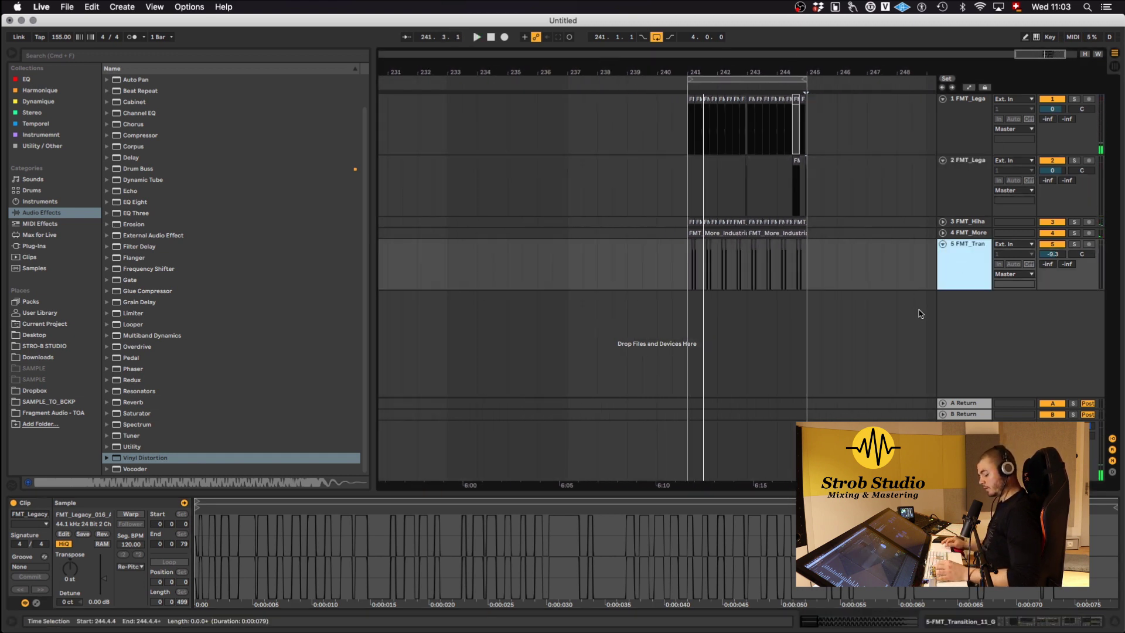
left_click(65, 413)
scroll(190, 252, "up", 10)
left_click(114, 124)
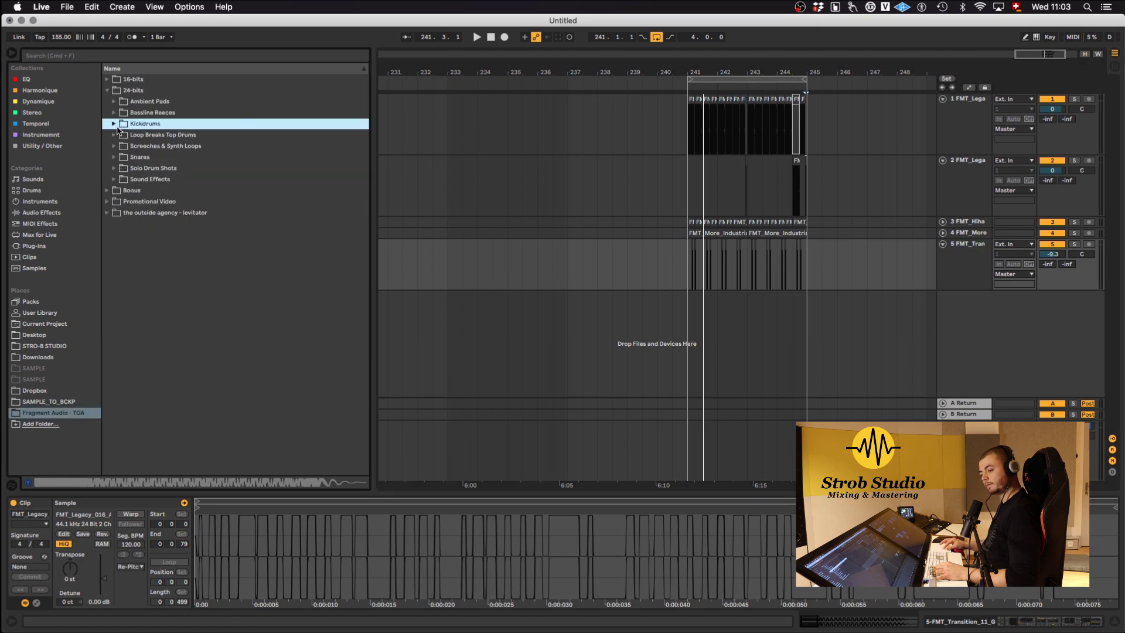
left_click(114, 157)
Audition snare samples in the Snares folder, including FMT_Hard_Hitter_01 to FMT_Hard_Hitter_05.
left_click(174, 193)
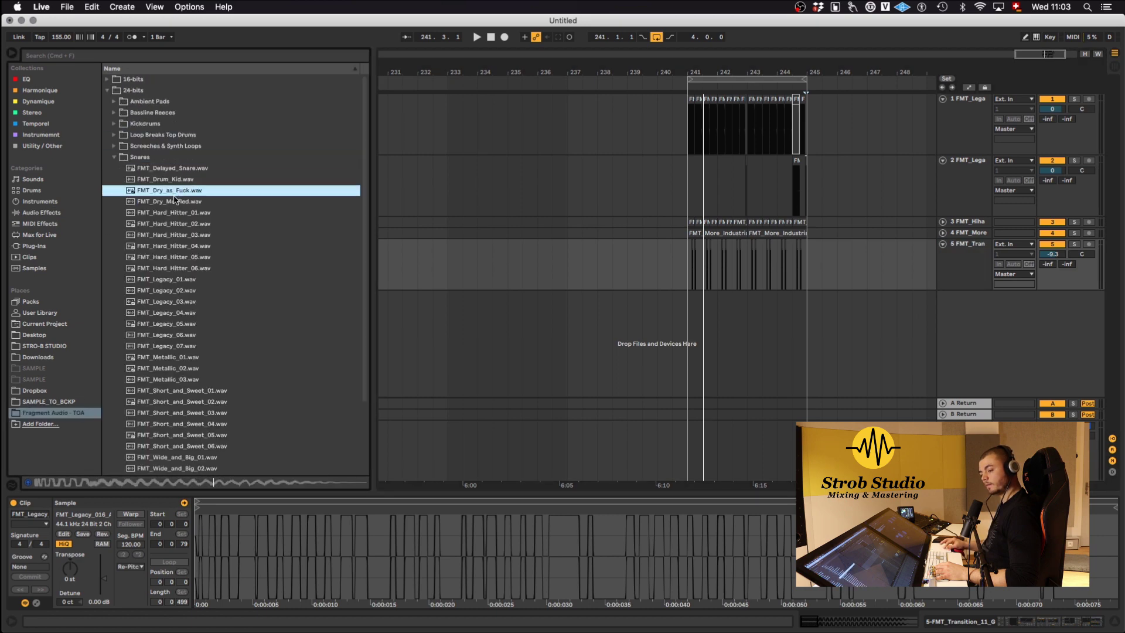
scroll(174, 239, "down", 5)
left_click(185, 126)
left_click(181, 140)
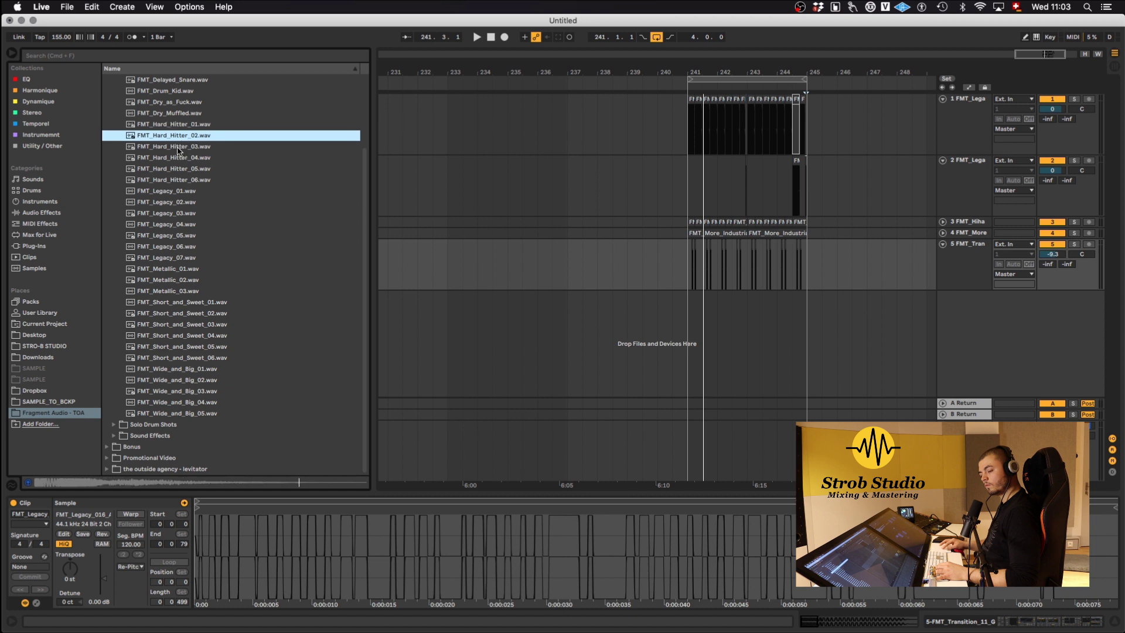
left_click(178, 147)
left_click(174, 159)
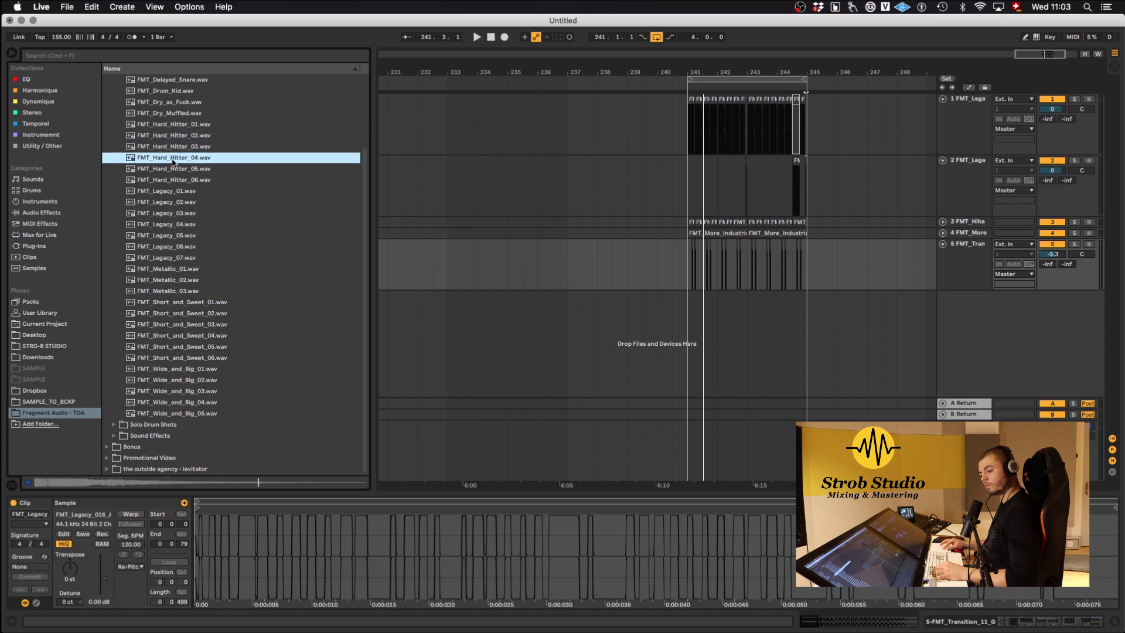
left_click(168, 170)
left_click(173, 126)
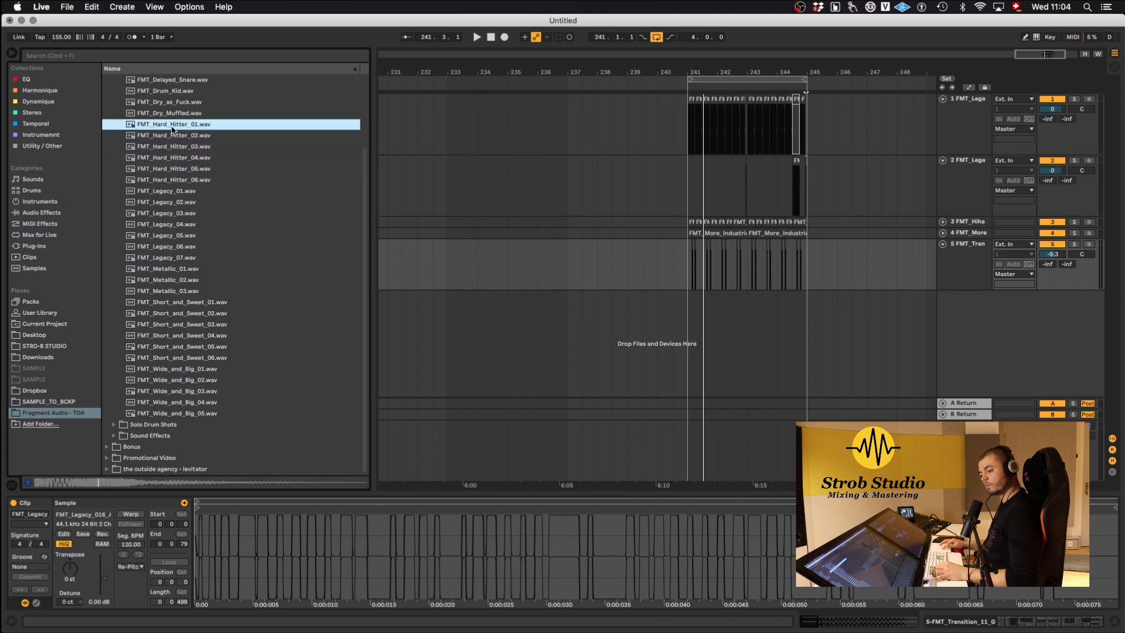
Place FMT_Hard_Hitter_01.wav on a new track below track 5, shift its opening portion to 241.1.3 and unfold the track.
left_click_drag(174, 127, 693, 299)
scroll(693, 300, "up", 5)
left_click_drag(859, 296, 698, 301)
key("shift+Left")
scroll(697, 301, "up", 5)
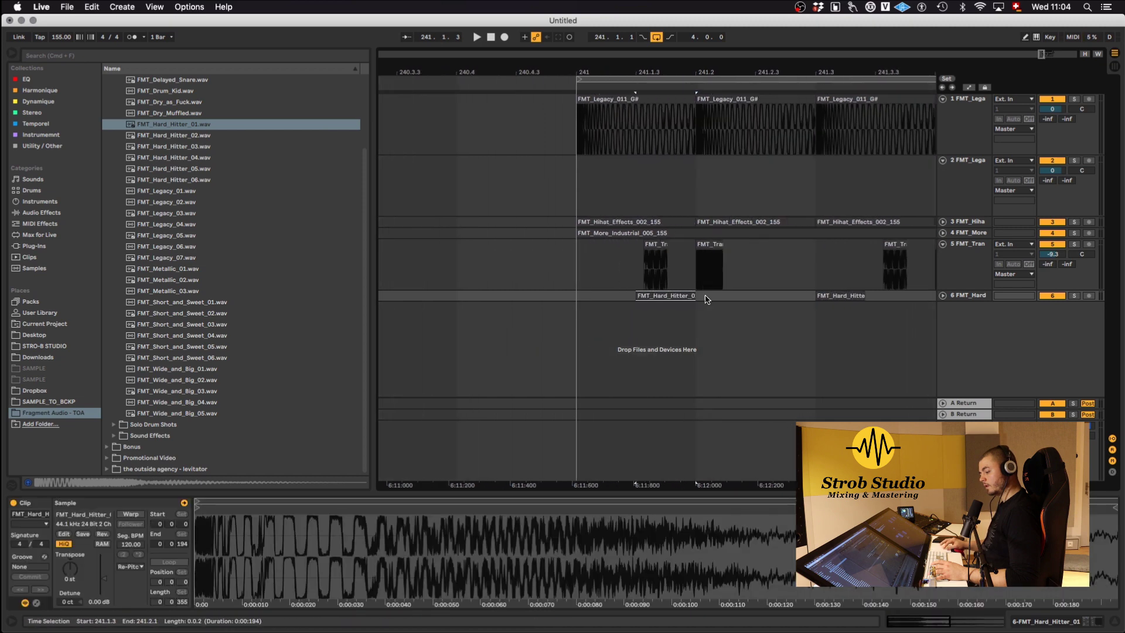
left_click(943, 295)
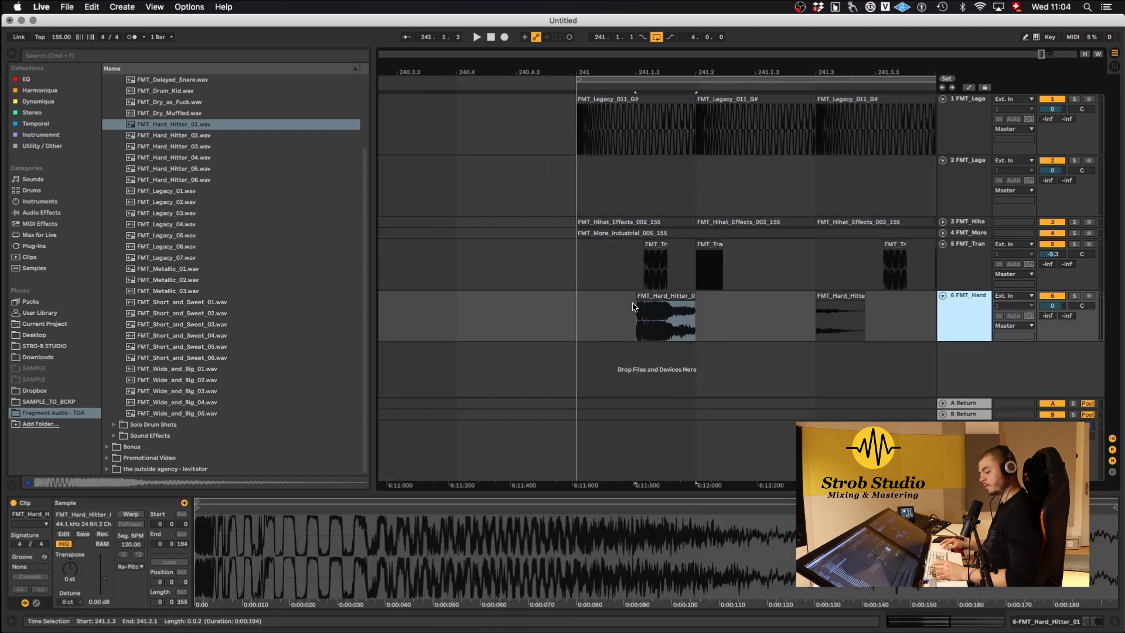
Move track 6's snare portion from 241.1.3 to just before 241.3 and play the loop from 241.1.1.
left_click(662, 297)
left_click_drag(663, 296, 795, 302)
left_click(591, 312)
key("space")
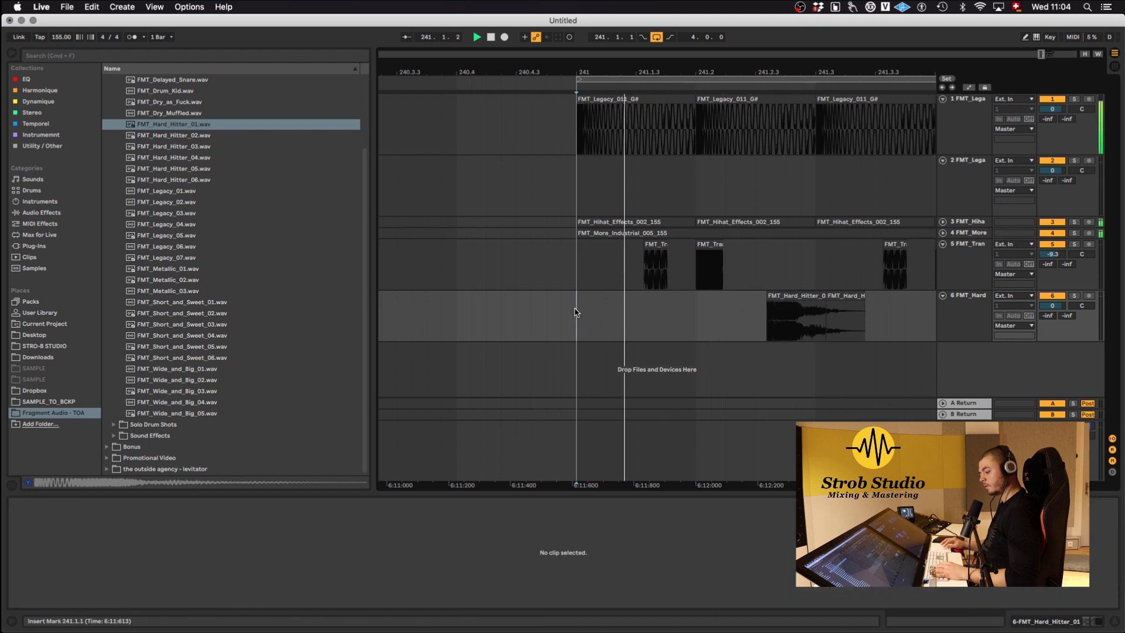
Delete the leftover snare tail on track 6 and fit the remaining hit between 241.2.4 and 241.3.1.
left_click(840, 295)
key("Delete")
key("space")
key("space")
scroll(802, 307, "up", 3)
key("space")
mouse_move(802, 308)
left_mouse_down()
mouse_move(828, 305)
mouse_move(821, 297)
left_mouse_up()
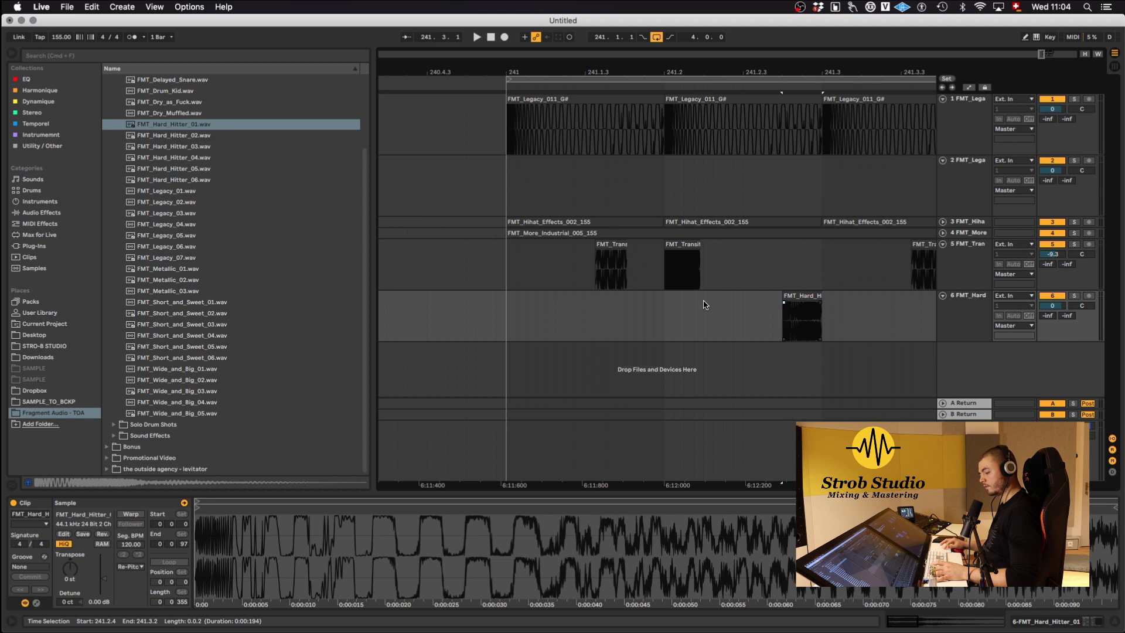
Play the pattern from bar 241 to check how the snare hit sits in the loop.
left_click(480, 316)
key("space")
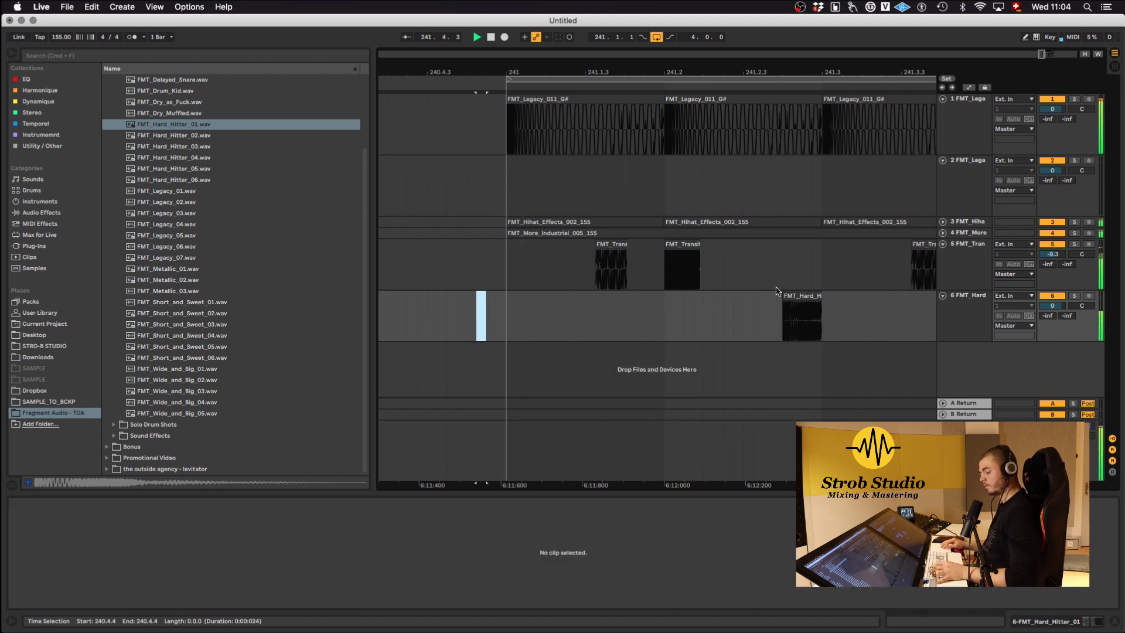
scroll(776, 291, "down", 5)
left_click(729, 324)
key("space")
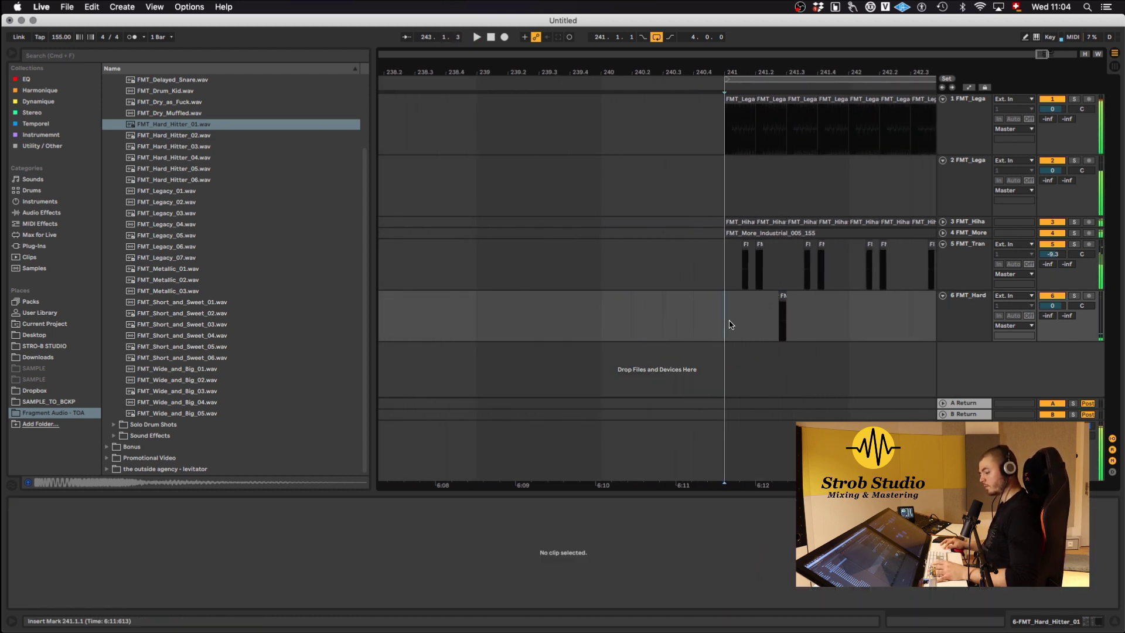
Copy track 6's snare hit at 241.2.4, play the pattern from 241.1.1, and paste the hit at 242.3.1.
left_click(782, 296)
scroll(785, 300, "right", 3)
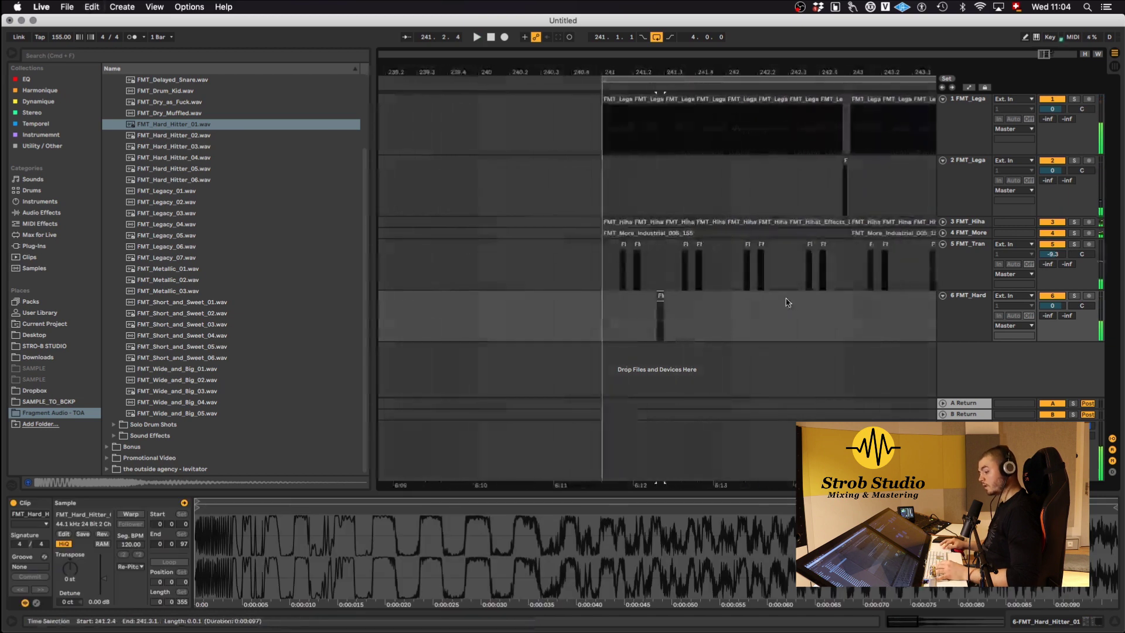
left_click(603, 313)
key("space")
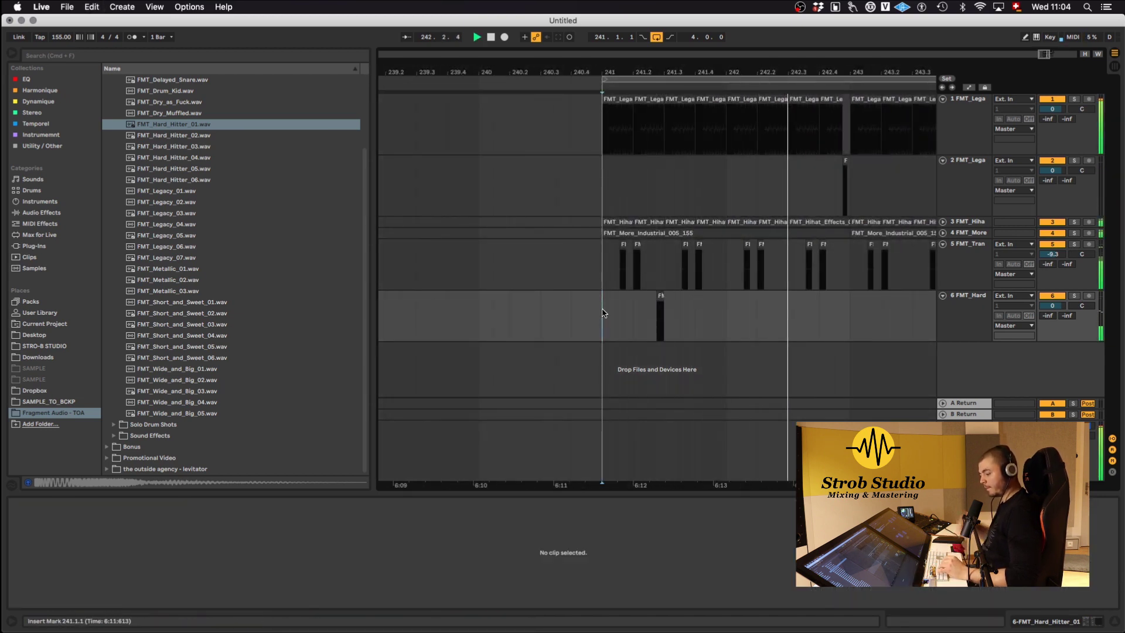
left_click(794, 331)
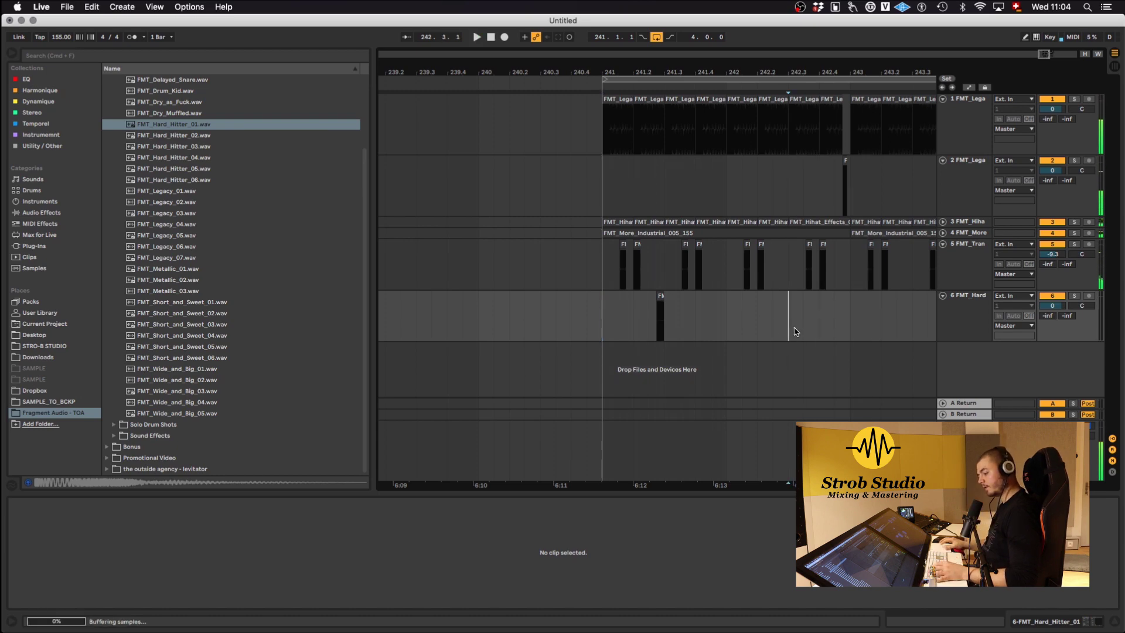
key("super+v")
Extend the pasted FMT_Hard_Hitter_01 tail on track 6 to just past 242.3.3 and play the pattern to check it.
scroll(796, 330, "up", 10)
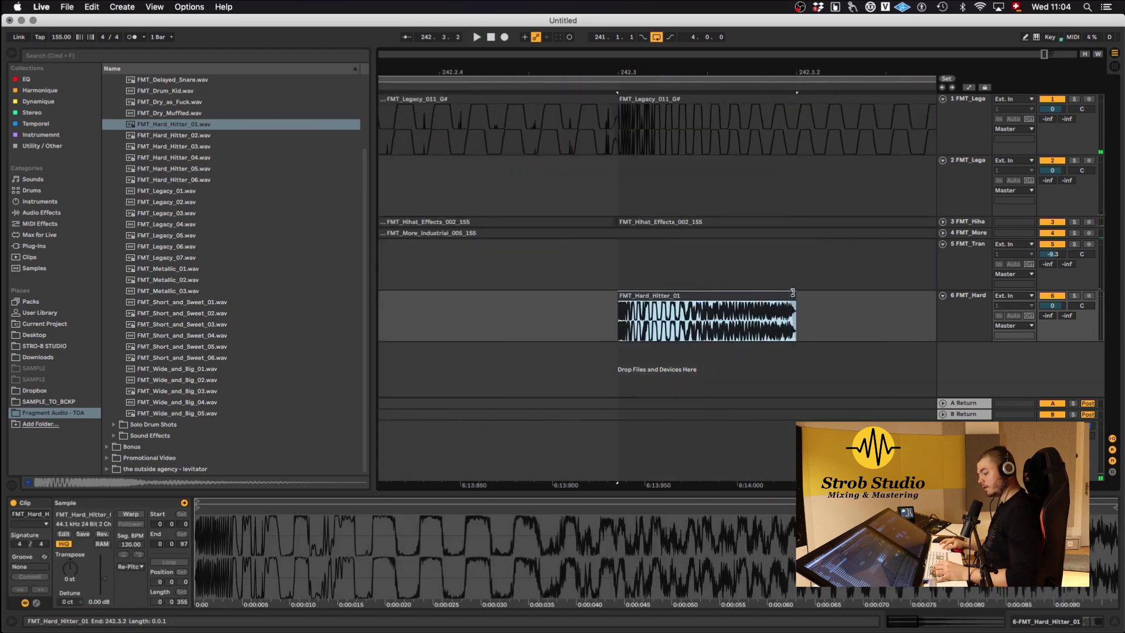
left_click_drag(794, 295, 1121, 297)
scroll(796, 307, "down", 5)
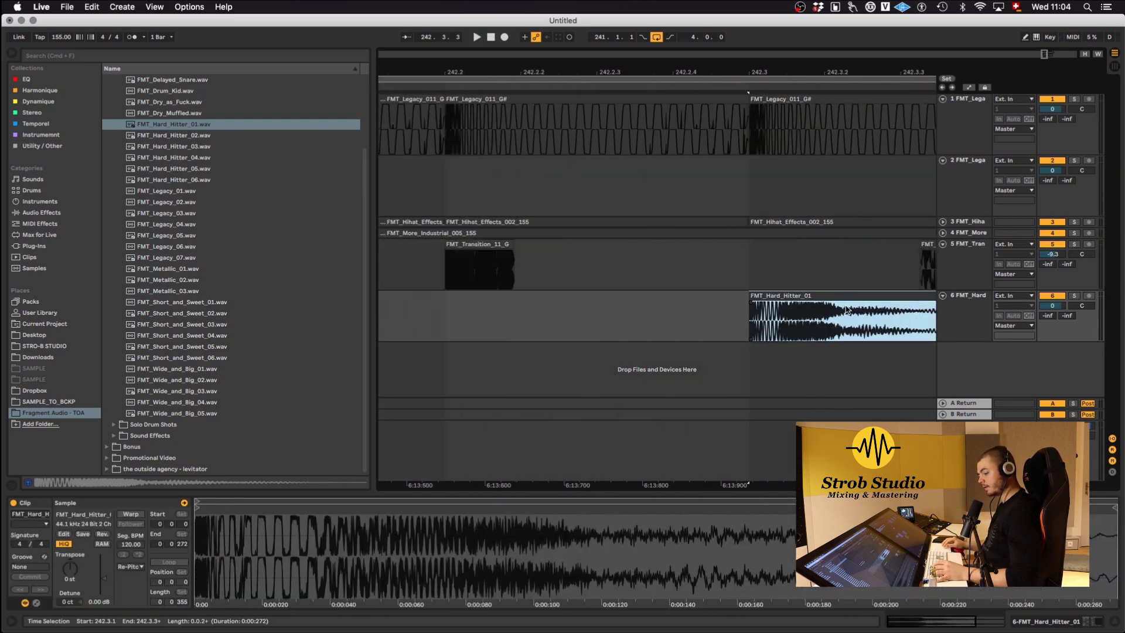
left_click(801, 303)
left_click(951, 324)
key("space")
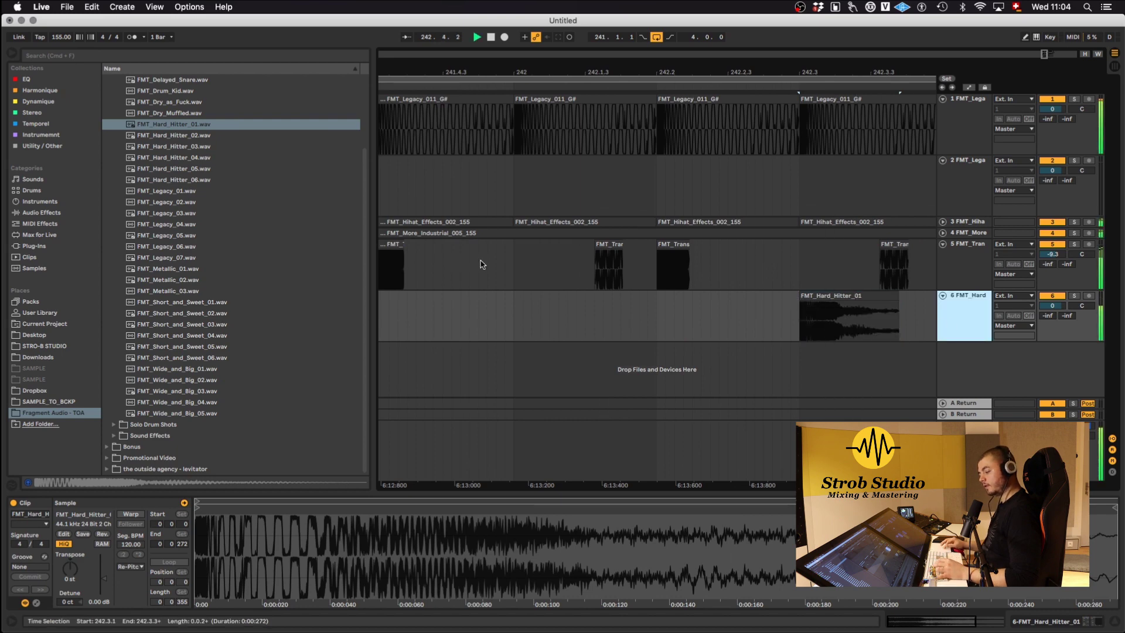
scroll(838, 183, "down", 5)
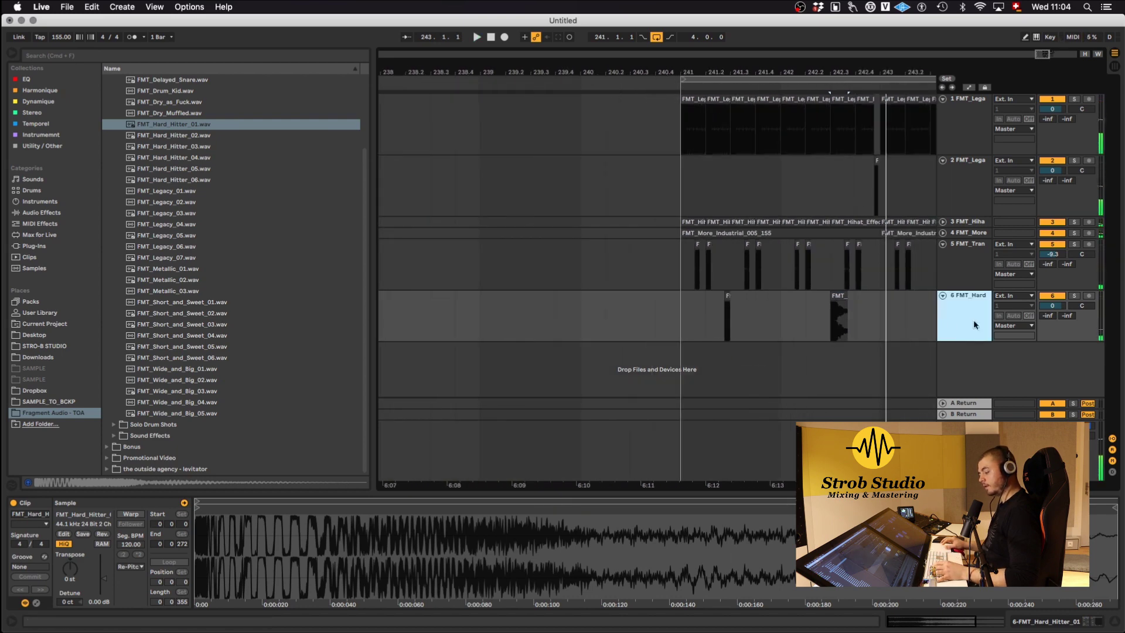
Audition the Short_and_Sweet and Wide_and_Big snares and place FMT_Wide_and_Big_04.wav at 242.3.1 on a new audio track below track 6.
key("super+t")
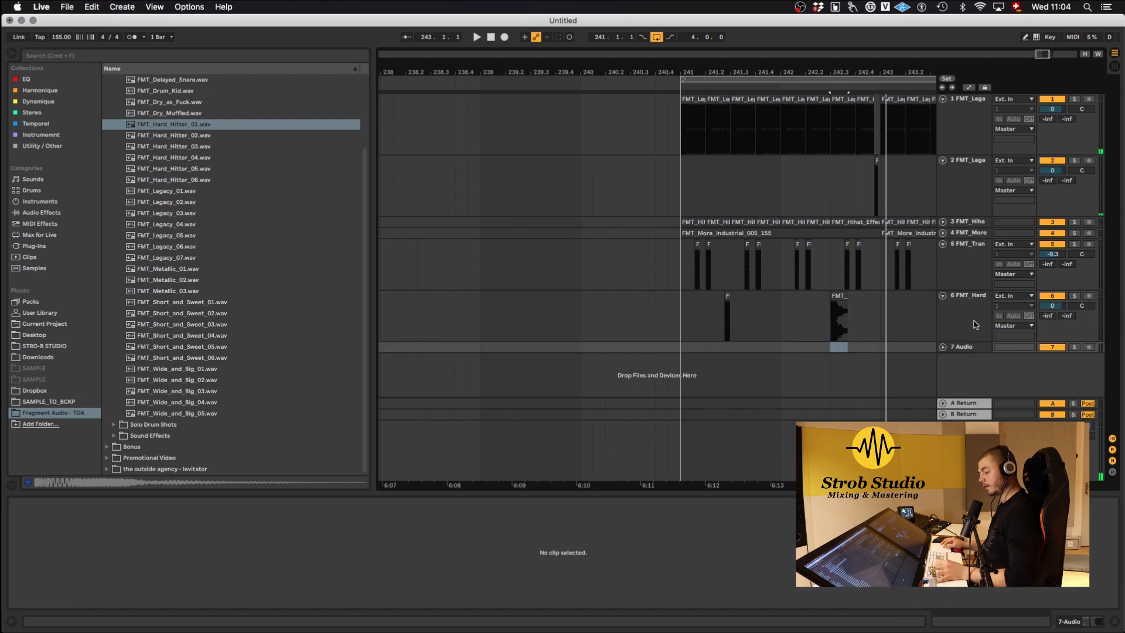
left_click(943, 347)
left_click(206, 312)
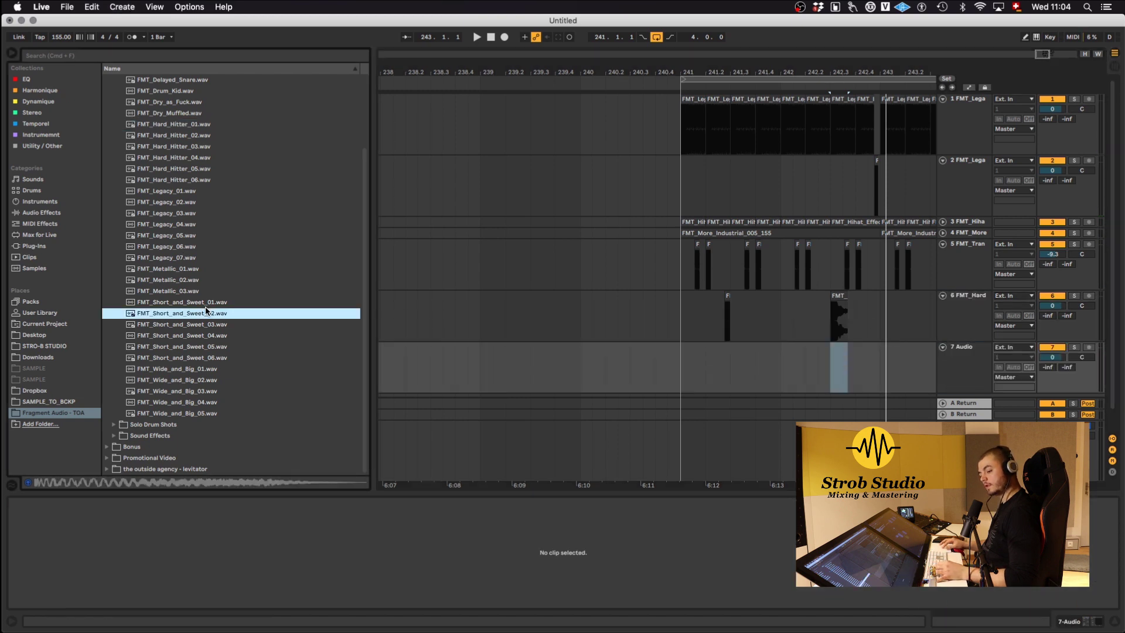
left_click(199, 358)
left_click(195, 380)
left_click(193, 391)
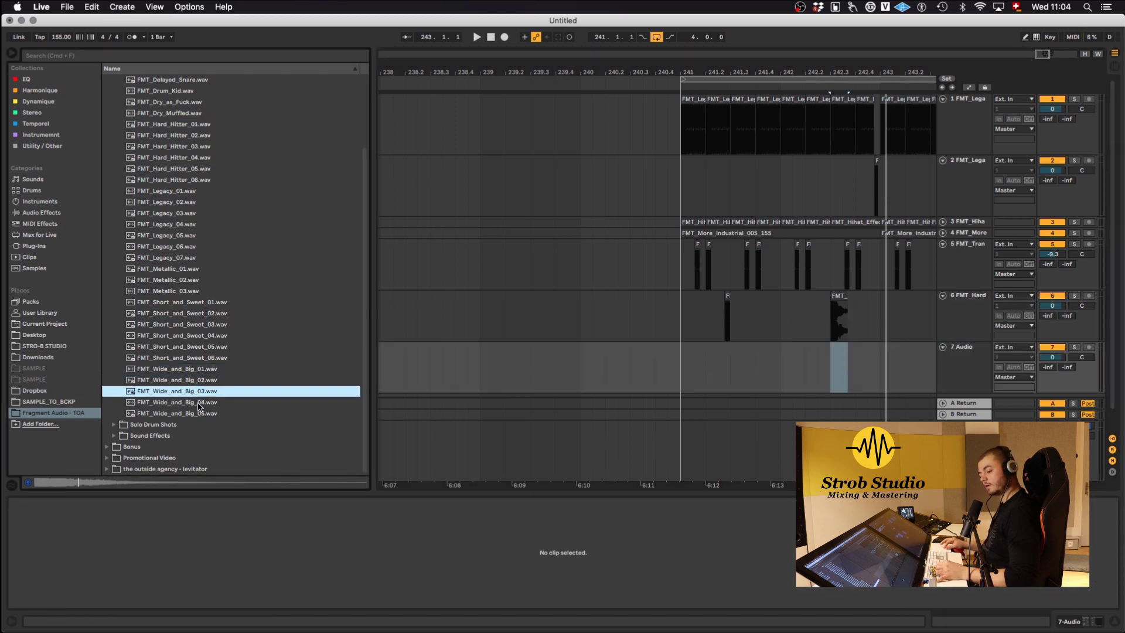
left_click(197, 403)
left_click_drag(185, 408, 877, 357)
scroll(833, 376, "up", 10)
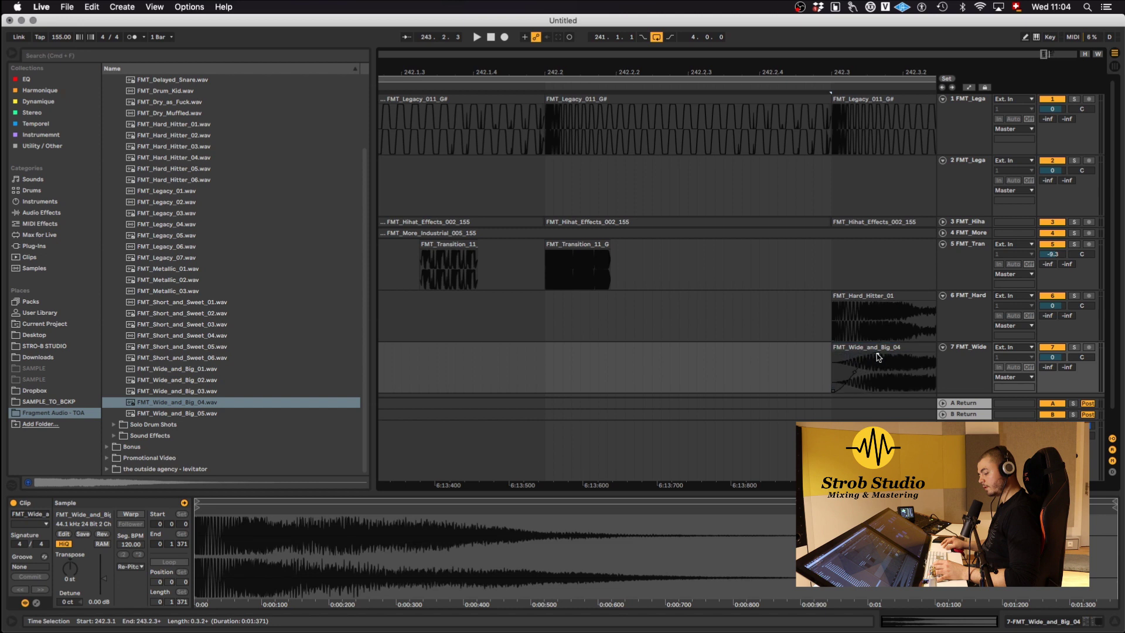
Apply a 30 dB/oct low cut at about 421 Hz to track 7 with its Pro-Q 3 while playing the pattern.
left_click(964, 366)
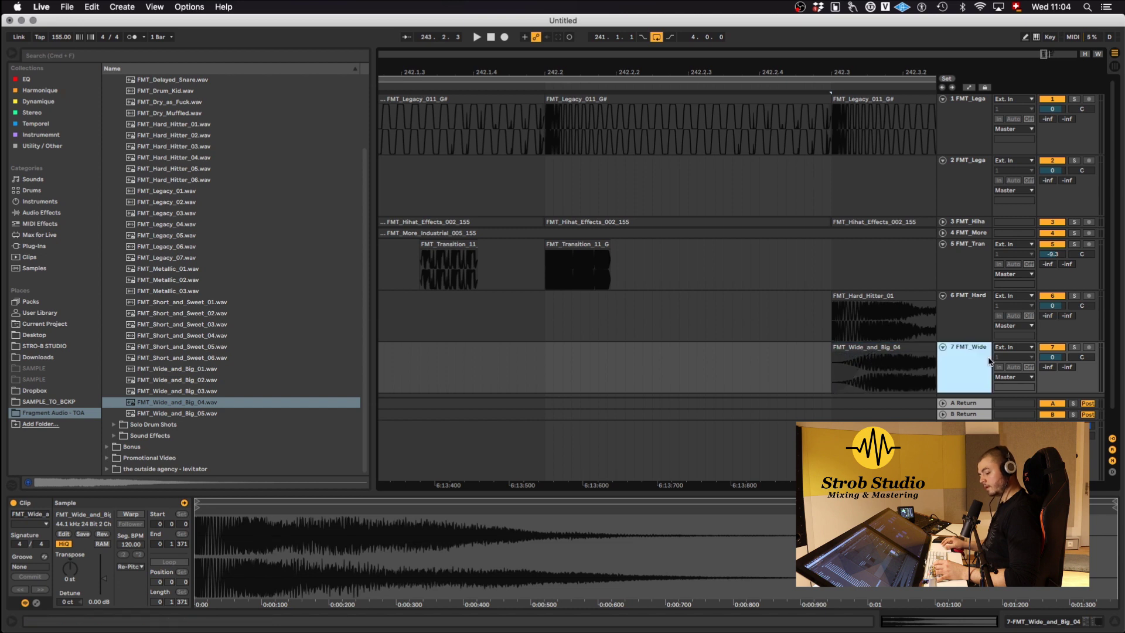
left_click(127, 503)
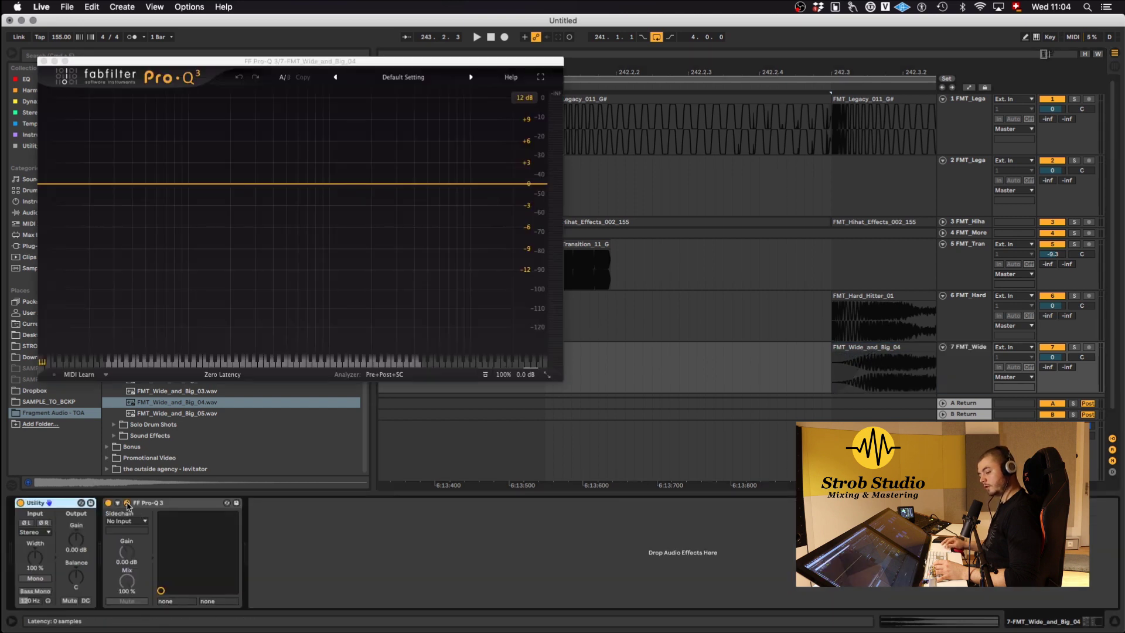
left_click_drag(56, 186, 278, 185)
key("space")
scroll(279, 185, "up", 3)
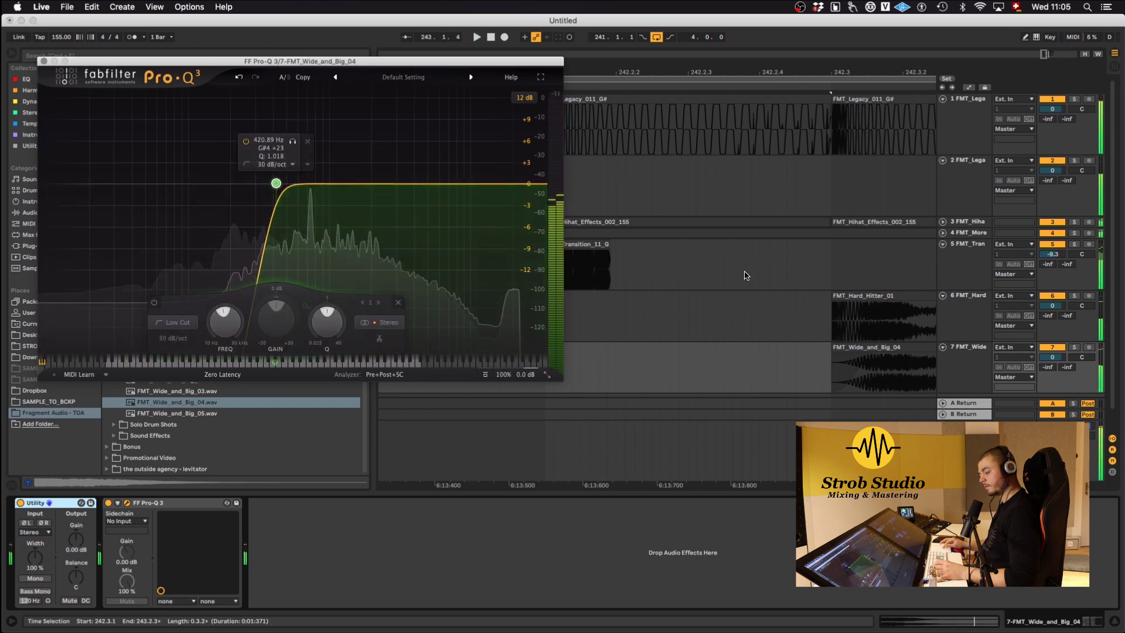
Lower track 7's volume to -2.9 dB while checking the layered snare in playback.
scroll(801, 331, "right", 4)
scroll(813, 333, "down", 6)
key("space")
left_click_drag(1053, 354, 1051, 372)
key("space")
key("space")
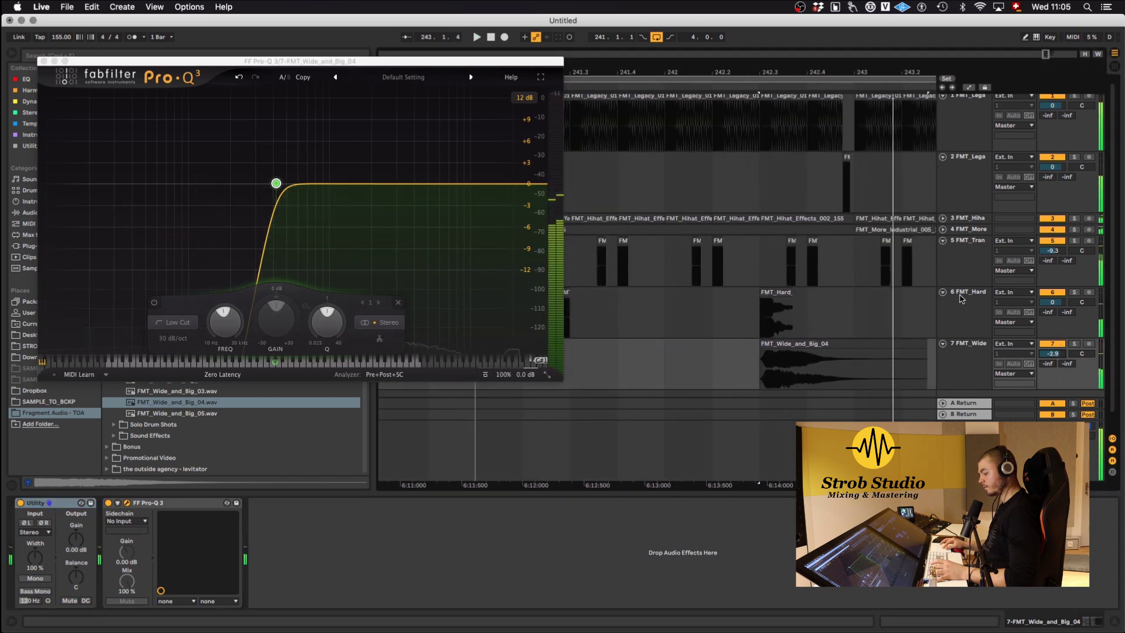
Boost track 6 by about 2 dB at about 212 Hz with a Pro-Q 3 bell and close the equalizer window.
left_click(958, 299)
left_click(124, 505)
key("space")
left_click_drag(233, 183, 234, 170)
key("space")
key("space")
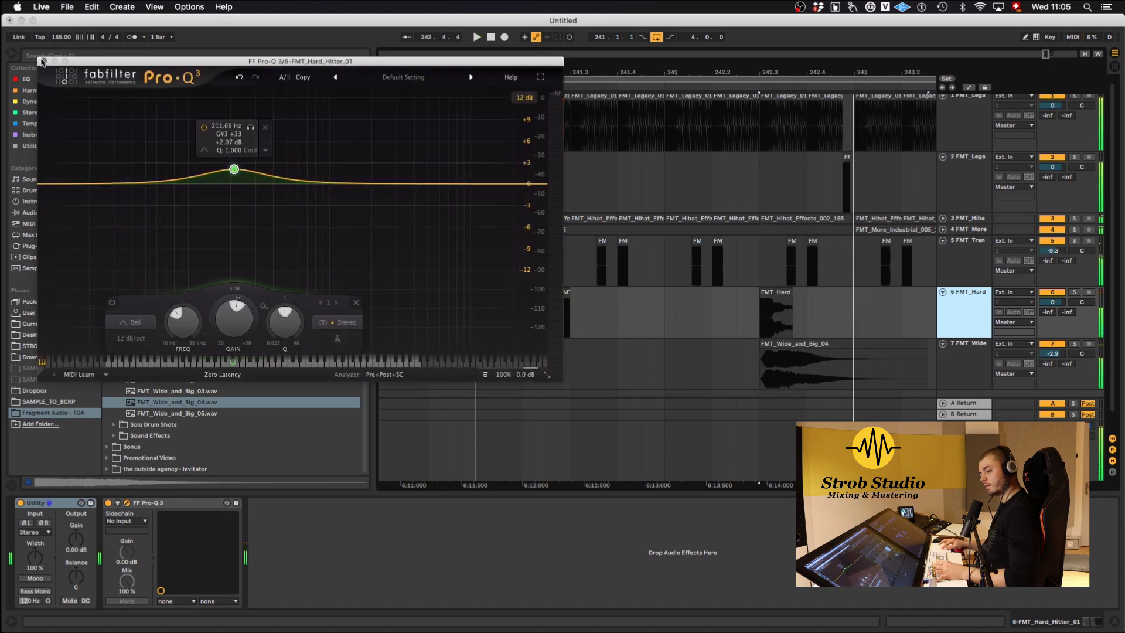
left_click(44, 61)
Play the loop from 241.1.1 and duplicate the track 6 and 7 snare clips of bars 241–242 into bars 243–244.
scroll(733, 310, "down", 5)
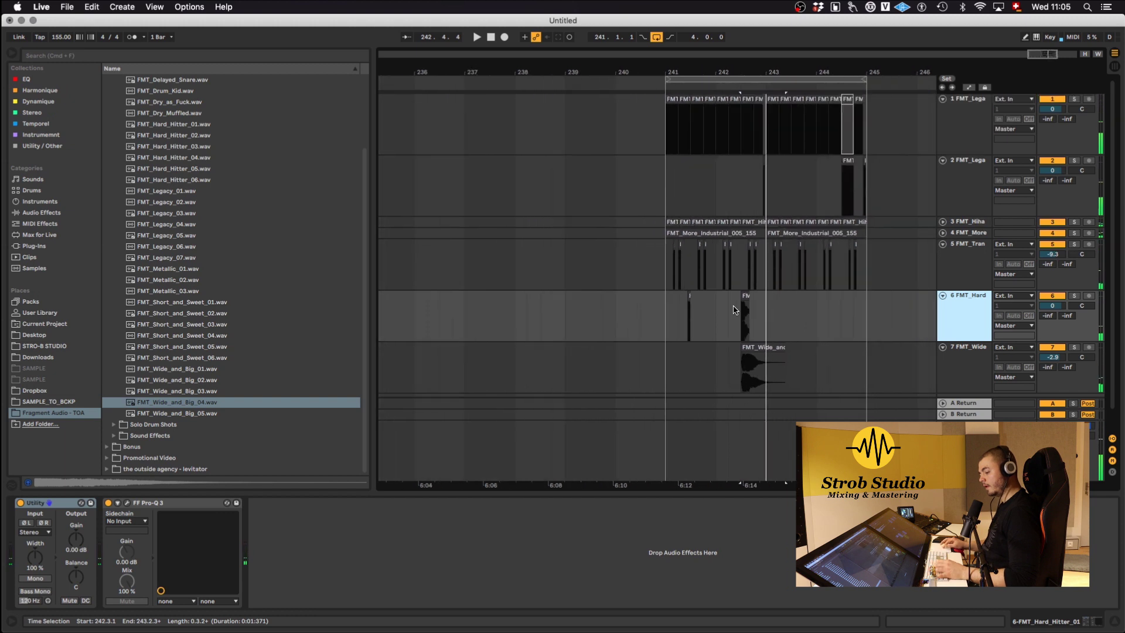
left_click(663, 320)
key("space")
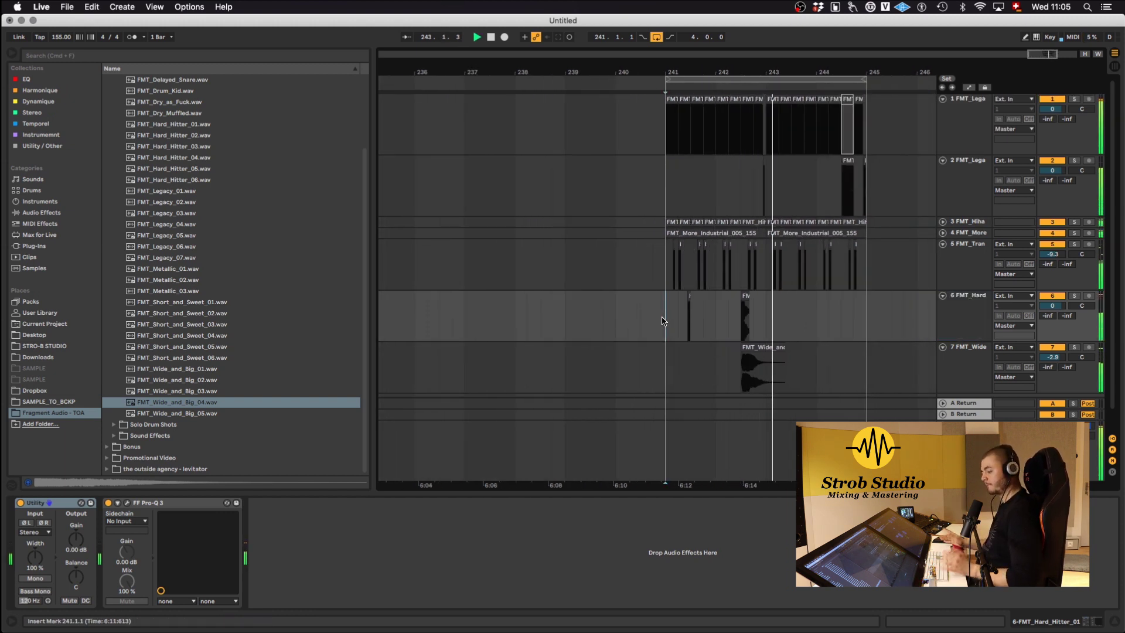
left_click_drag(672, 319, 763, 363)
key("space")
key("super+d")
Play the pattern from 243.1.1 to check the duplicated snares on tracks 6 and 7.
left_click(696, 353)
scroll(791, 340, "up", 5)
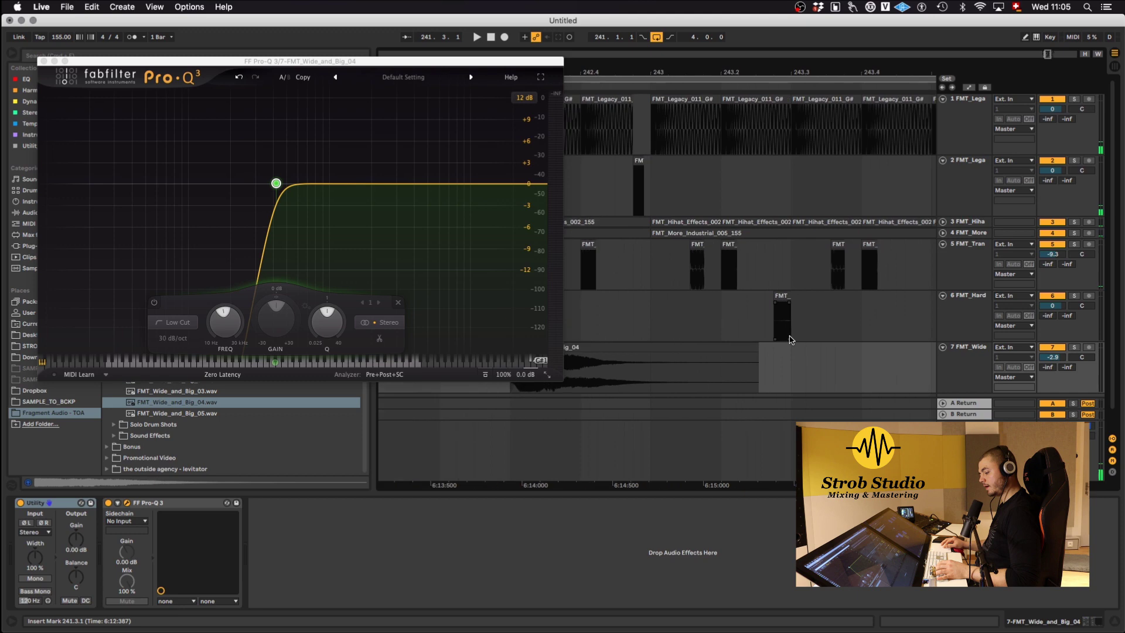
left_click(656, 322)
scroll(511, 294, "down", 5)
key("space")
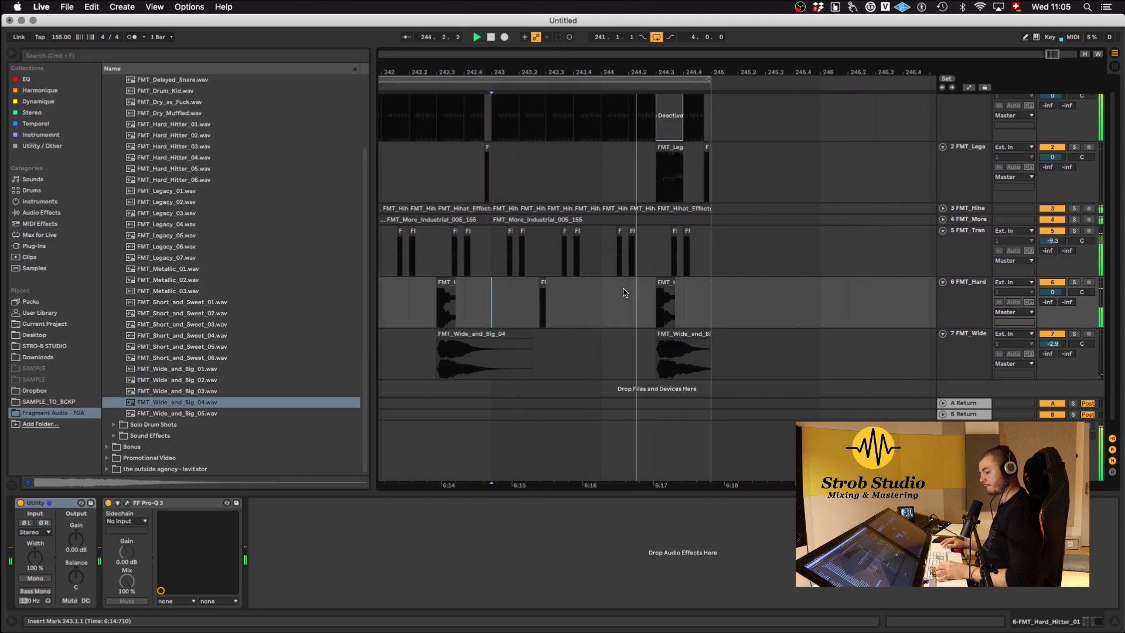
scroll(625, 293, "up", 3)
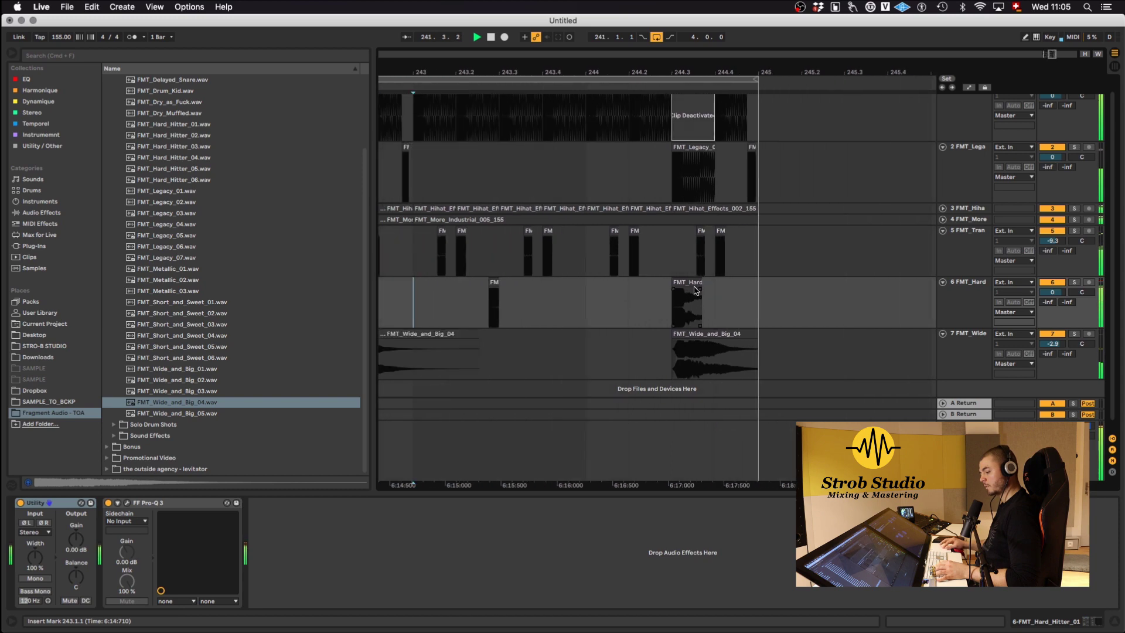
Move the layered snares on tracks 6 and 7 from 244.3.1 to 244.4.1 and copy track 6's 243.2.4 hit to 244.2.4.
left_click_drag(674, 311, 758, 354)
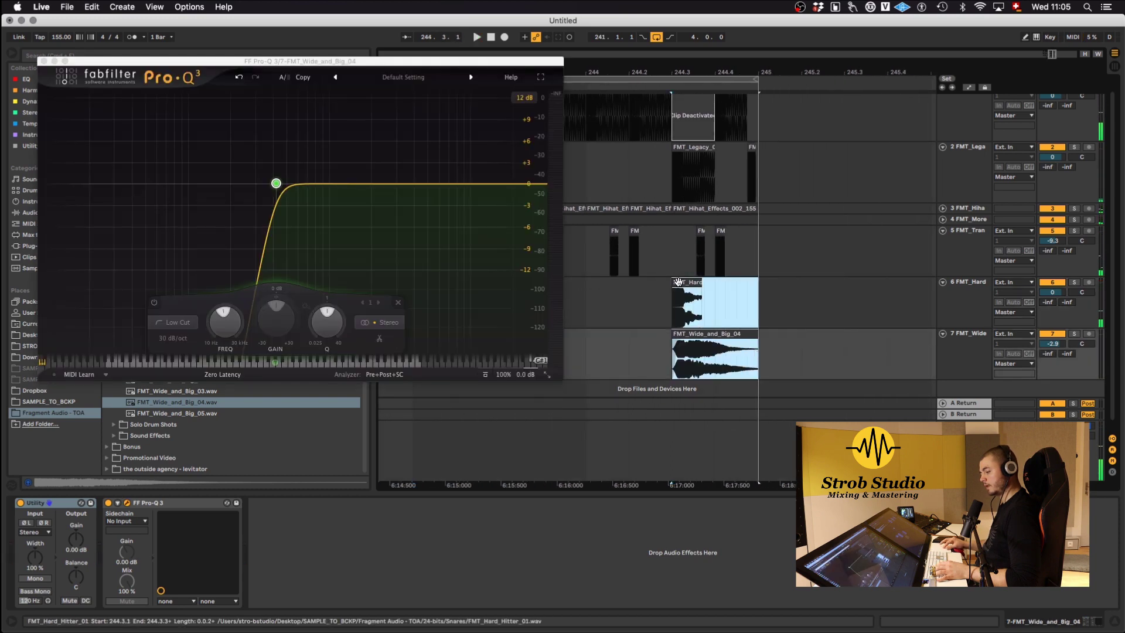
left_click_drag(681, 283, 725, 285)
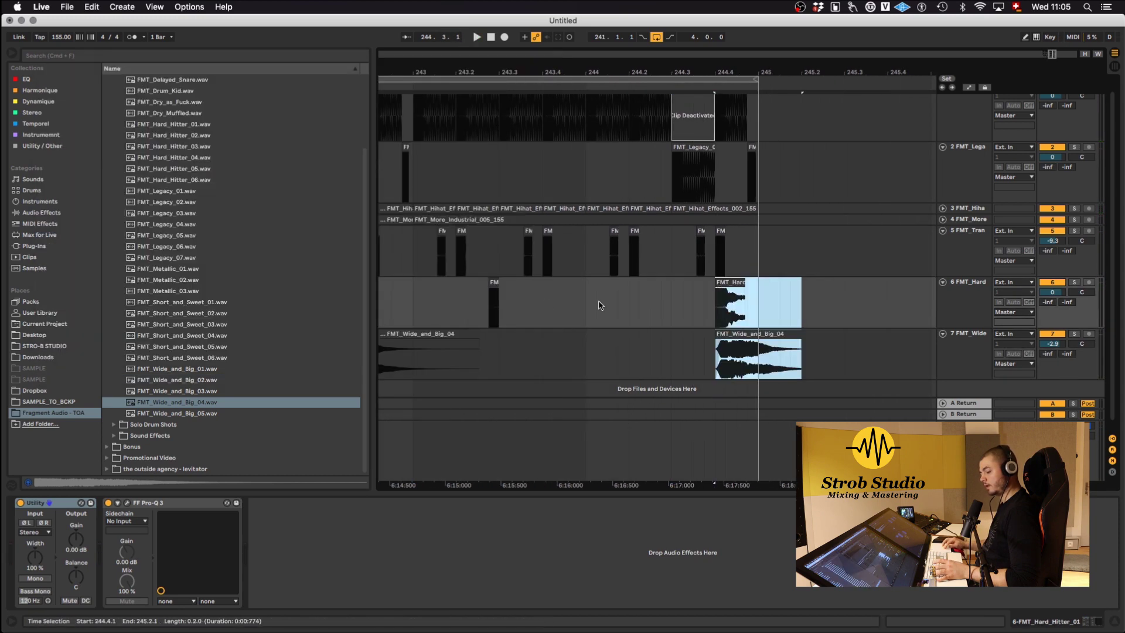
left_click_drag(491, 308, 508, 308)
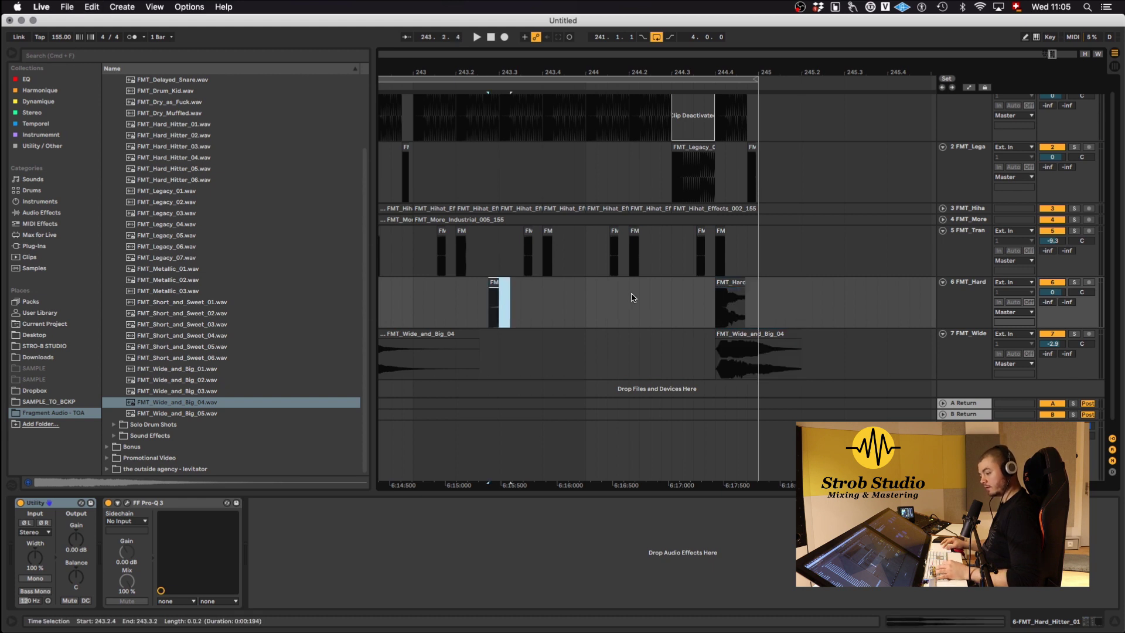
left_click(661, 305)
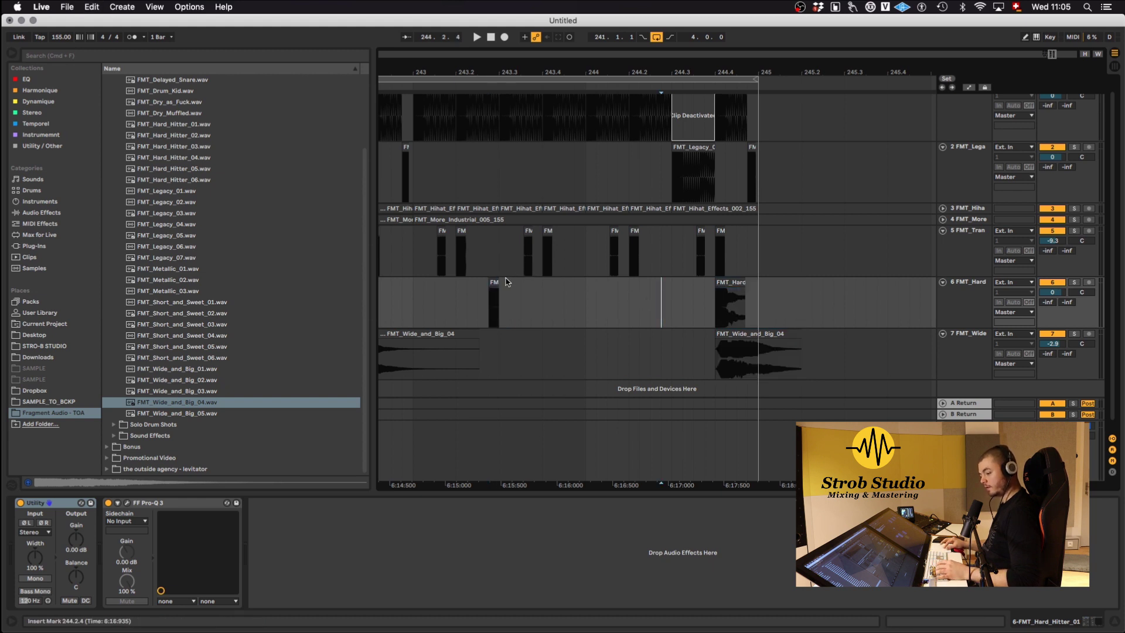
left_click_drag(493, 282, 668, 292)
Play the pattern from 242.4.4 and examine how the bar 244 snares align with the kicks and Transition slices.
left_click(402, 308)
key("space")
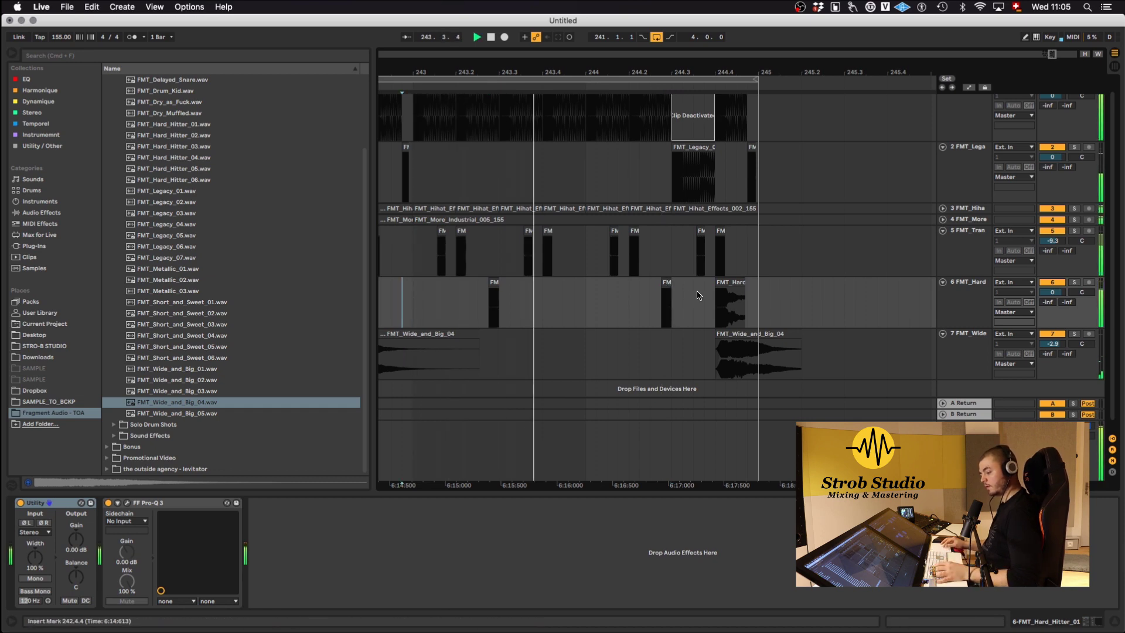
scroll(697, 295, "up", 10)
scroll(535, 326, "left", 2)
scroll(535, 326, "up", 1)
scroll(535, 326, "right", 1)
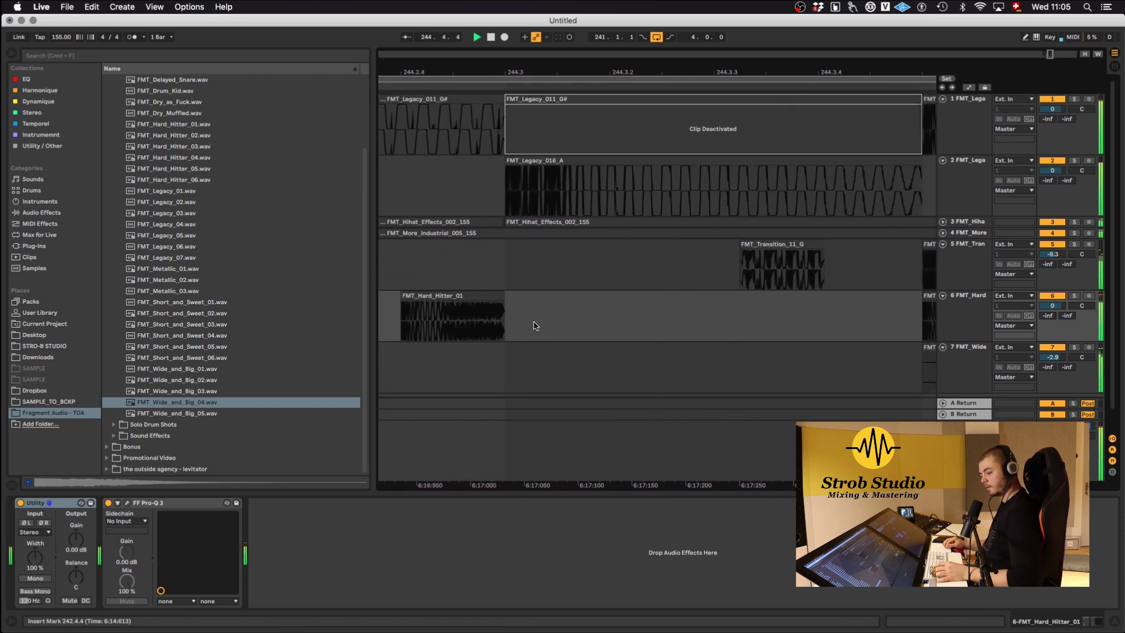
scroll(533, 331, "down", 7)
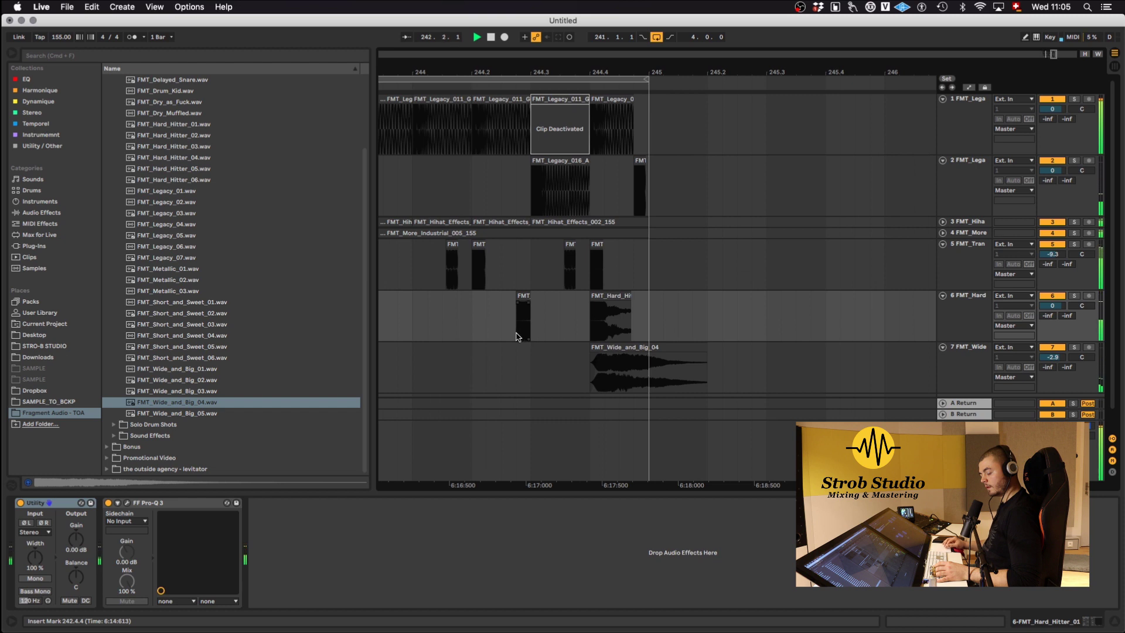
left_click(583, 287)
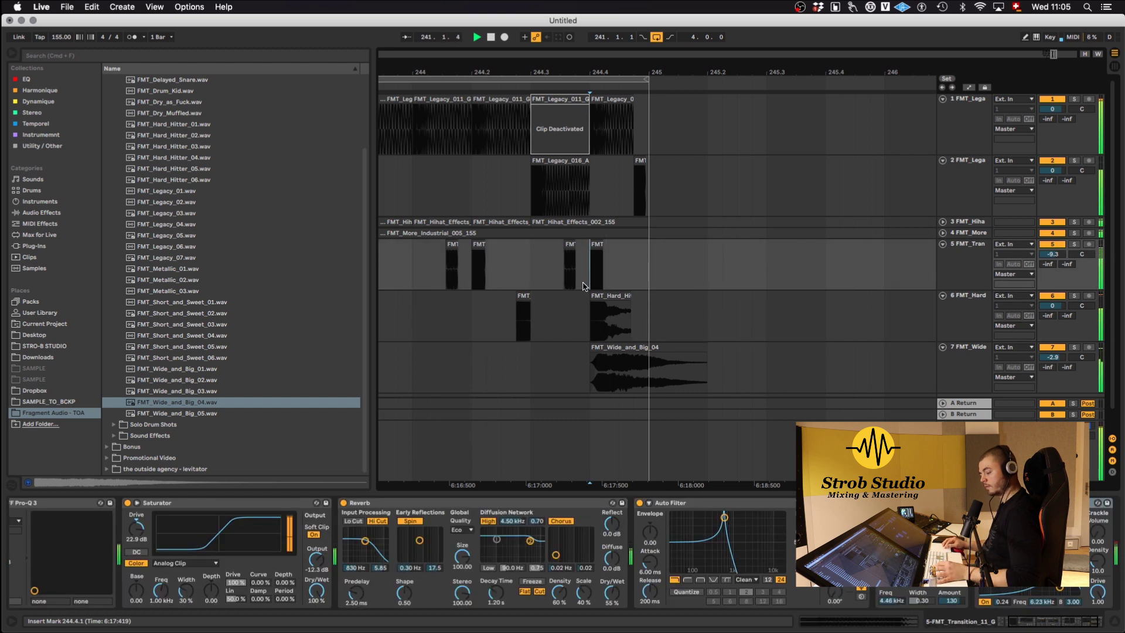
scroll(583, 287, "down", 3)
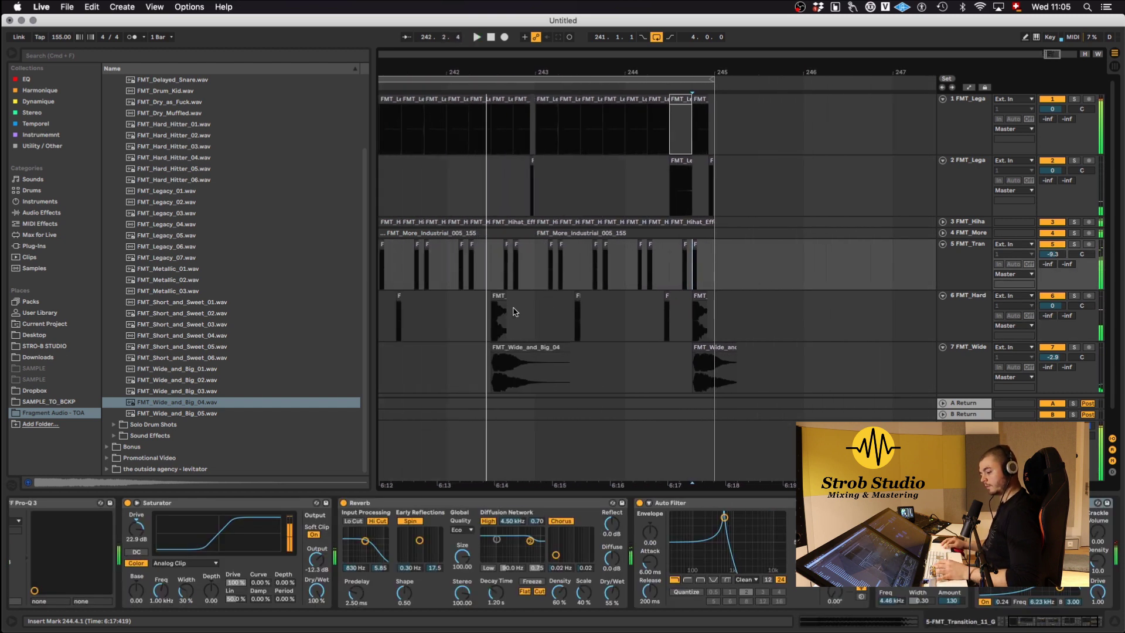
Add a short fade-in to track 1's kick at 242.3.1 and play the pattern from 242.2.3.
scroll(497, 310, "up", 8)
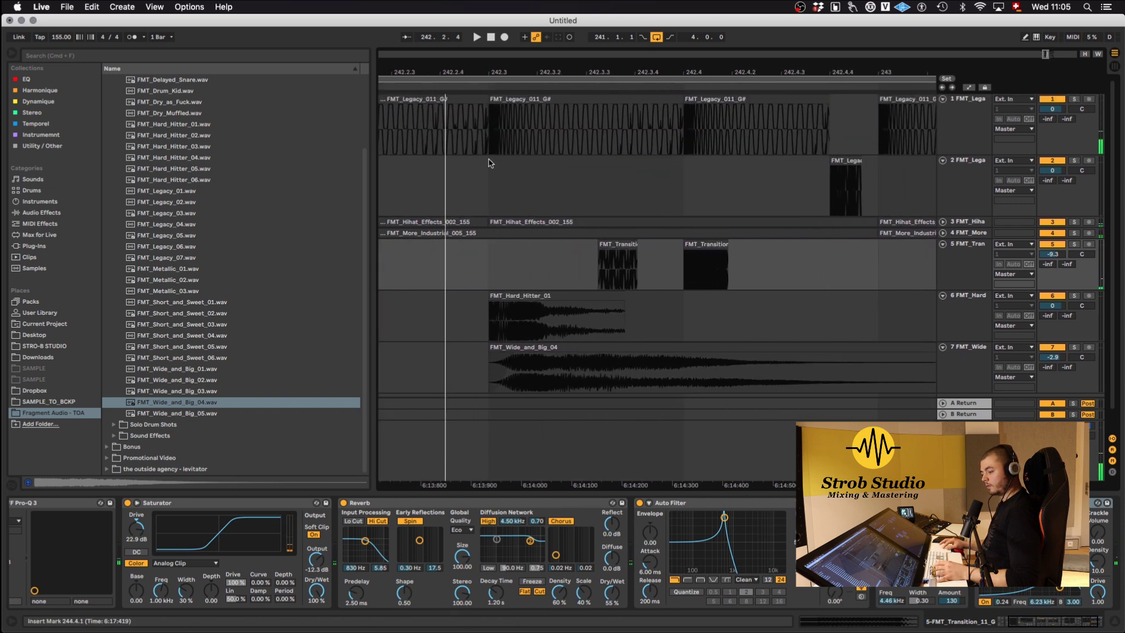
left_click(506, 109)
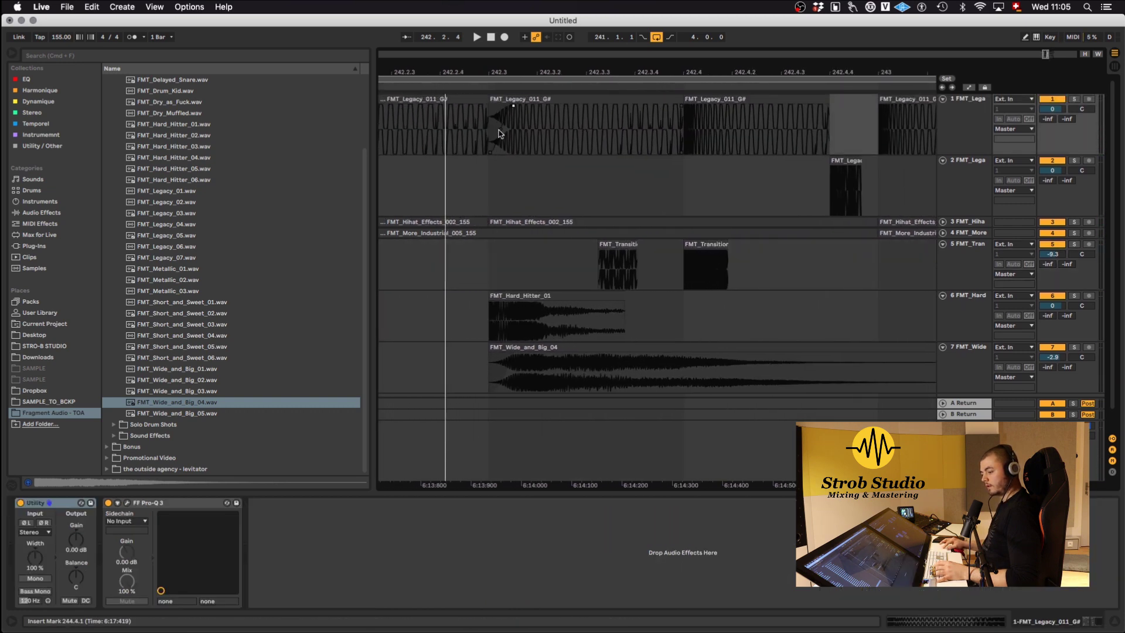
left_click(392, 111)
key("space")
Transpose track 7's FMT_Wide_and_Big_04 snare clip at 244.4.1 to -5 semitones.
scroll(738, 229, "down", 8)
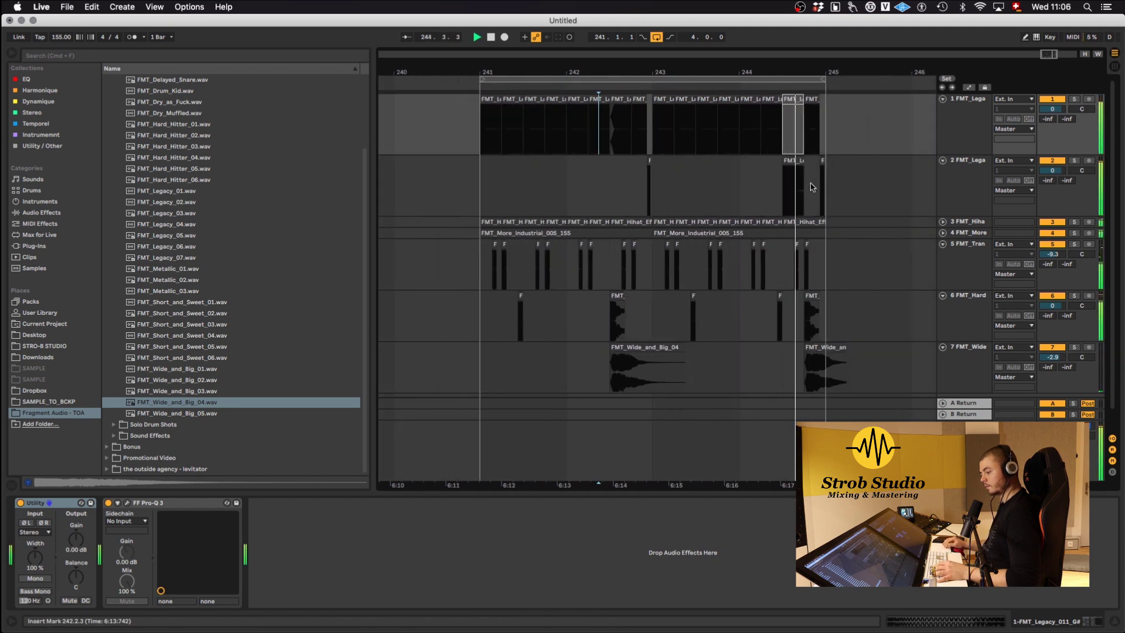
scroll(744, 113, "up", 8)
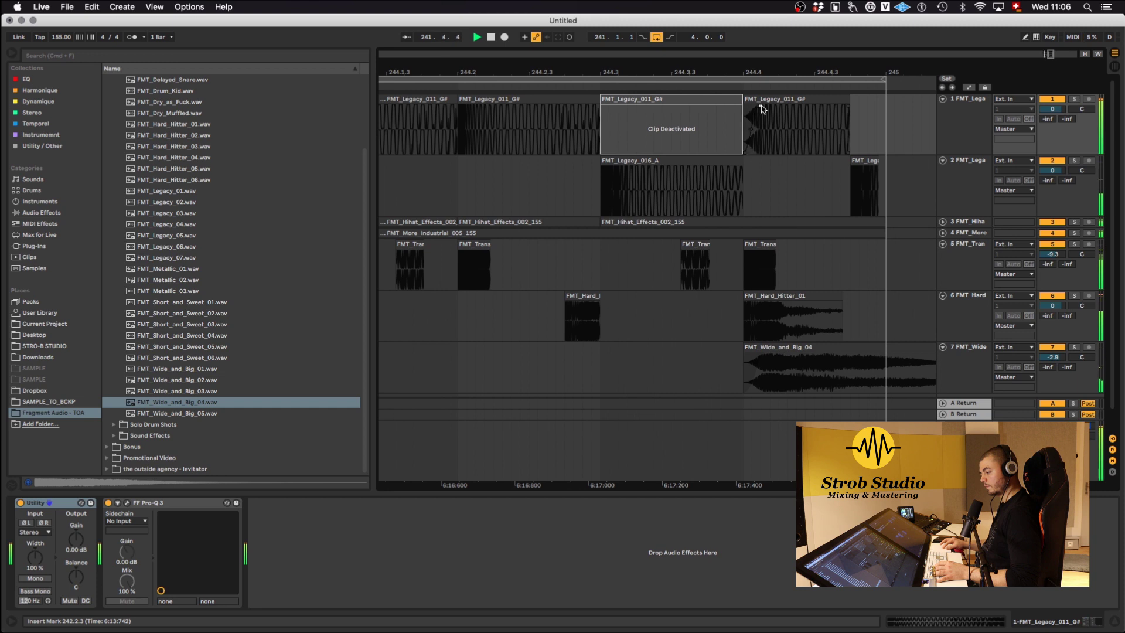
left_click(831, 361)
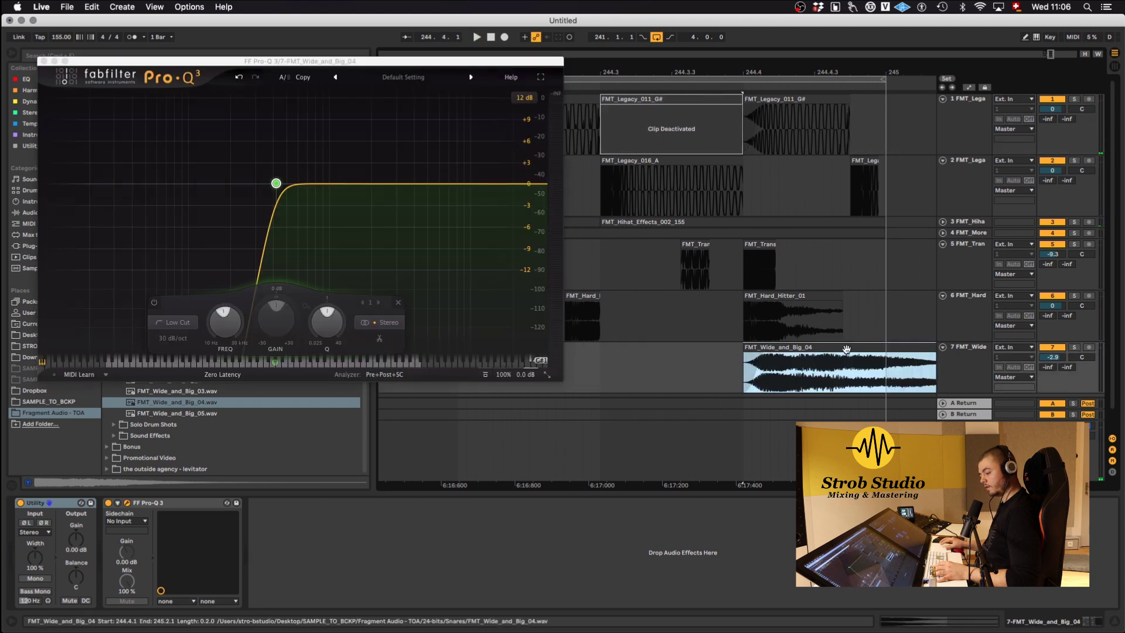
double_click(846, 348)
left_click_drag(72, 570, 73, 585)
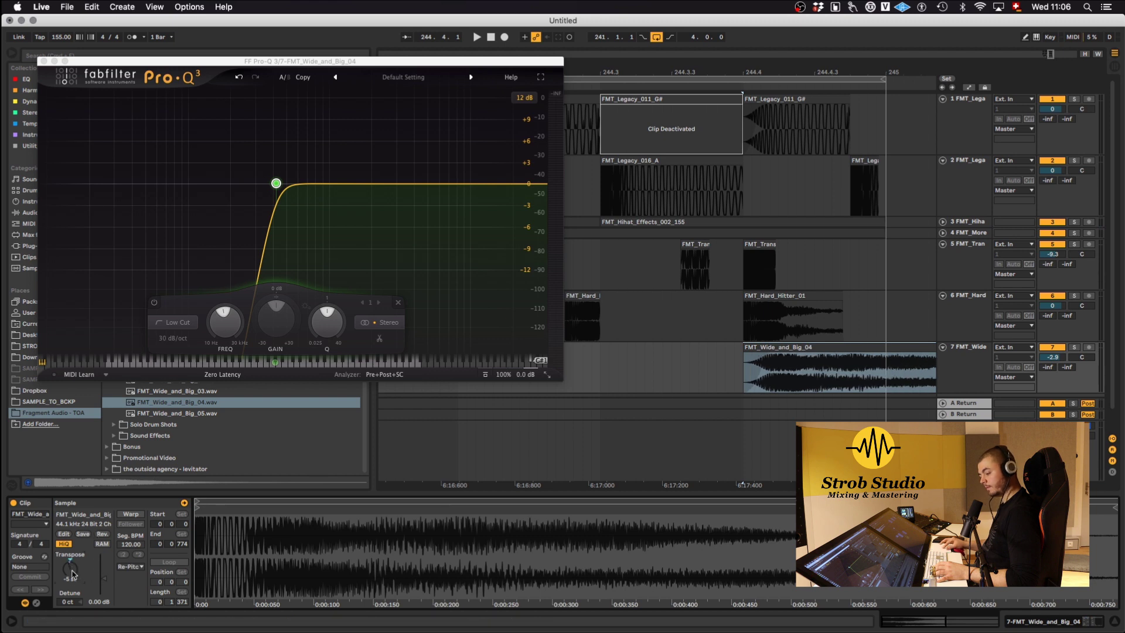
Audition the transposed snare, close the Pro-Q 3 window and play the full pattern from 241.1.1.
key("space")
scroll(774, 370, "down", 10)
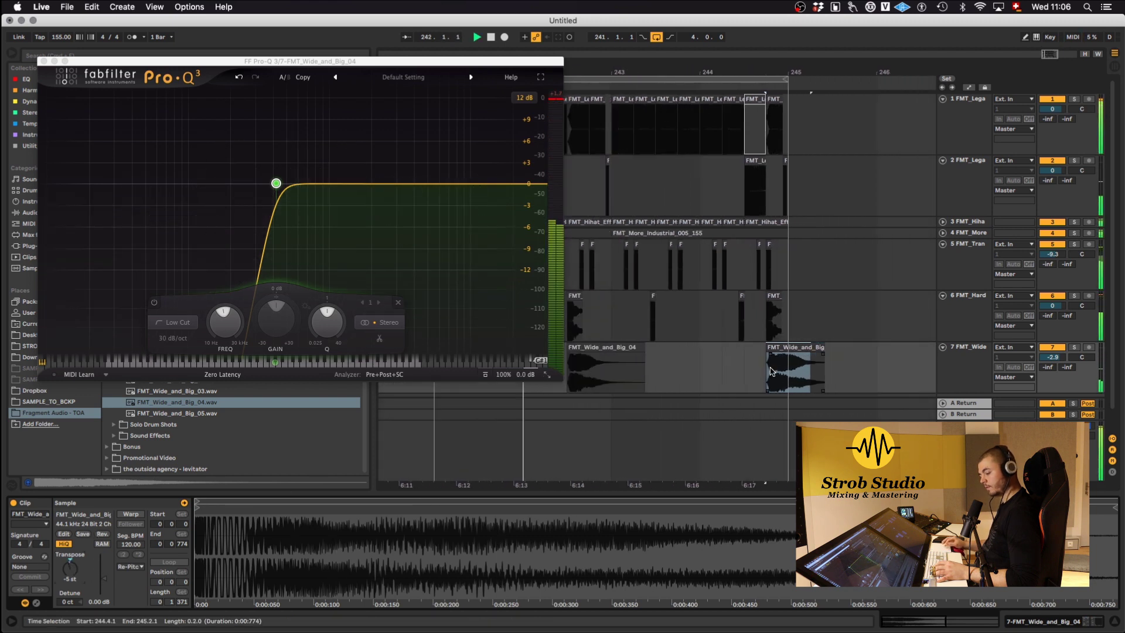
key("space")
left_click(42, 61)
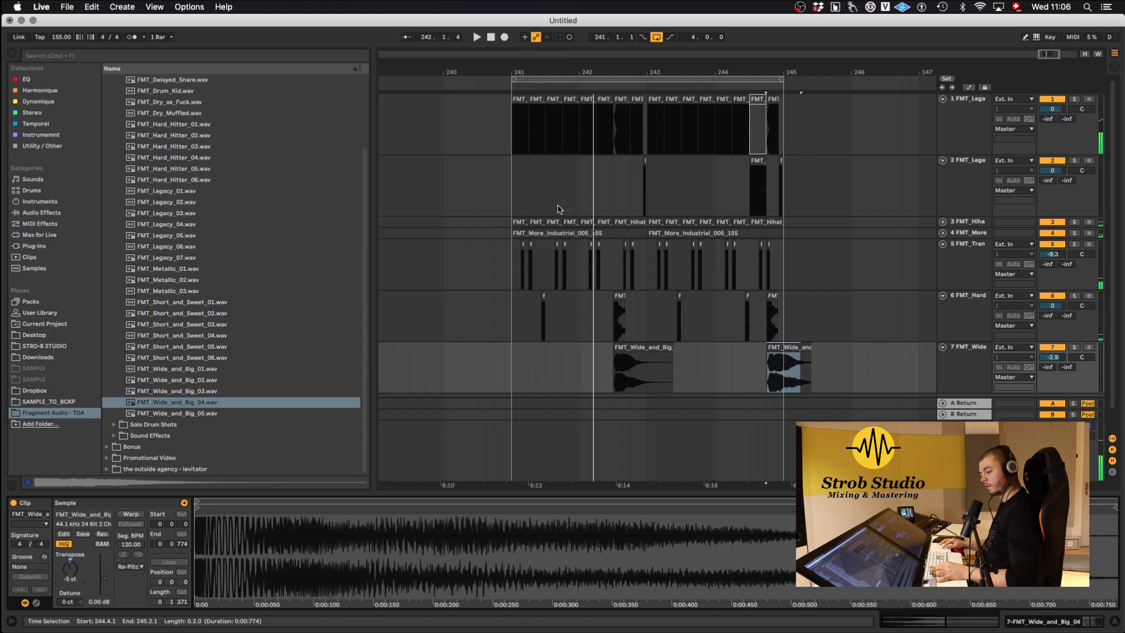
left_click(512, 130)
key("space")
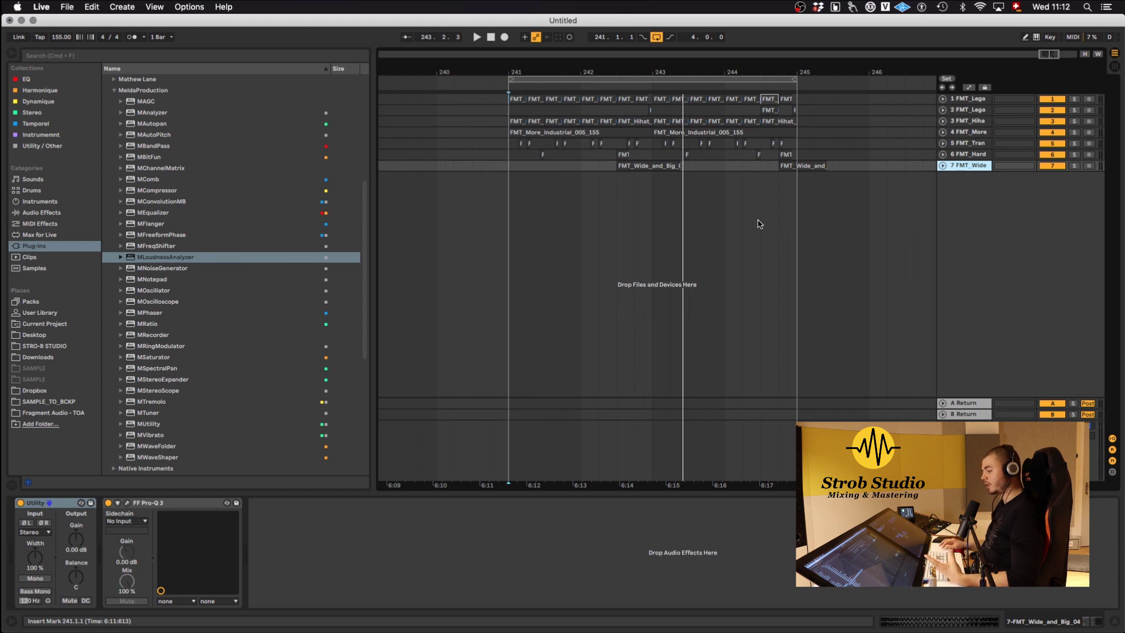
Switch to Safari and open the Hardcore category of the Fragment Audio shop.
key("super+Tab")
key("super+Tab")
key("super+Tab")
key("super+Tab")
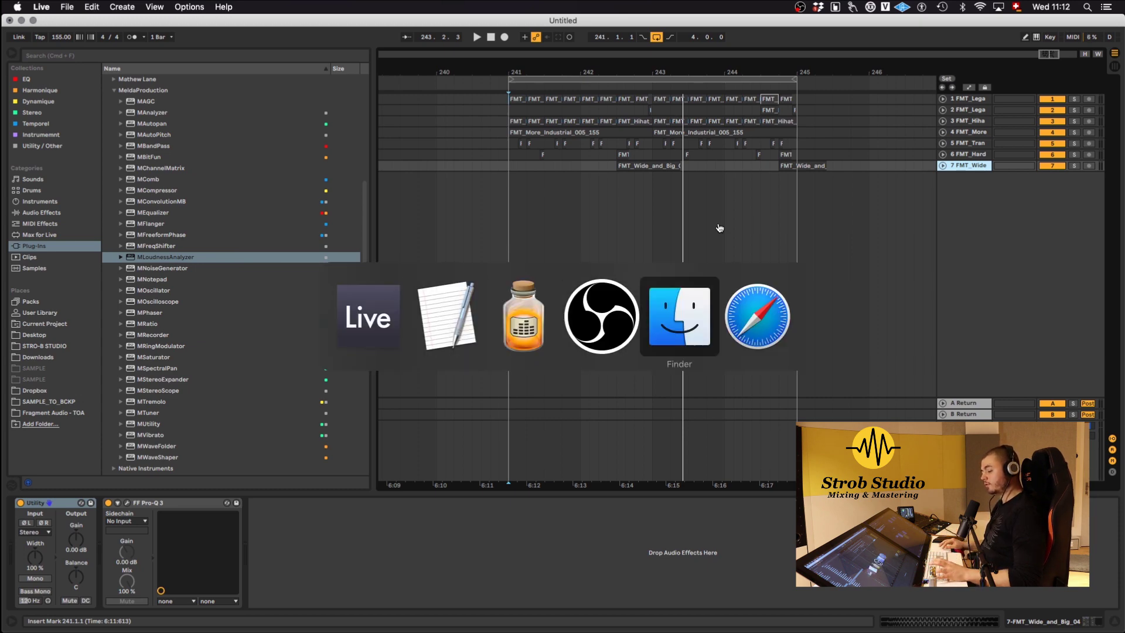
key("super+Tab")
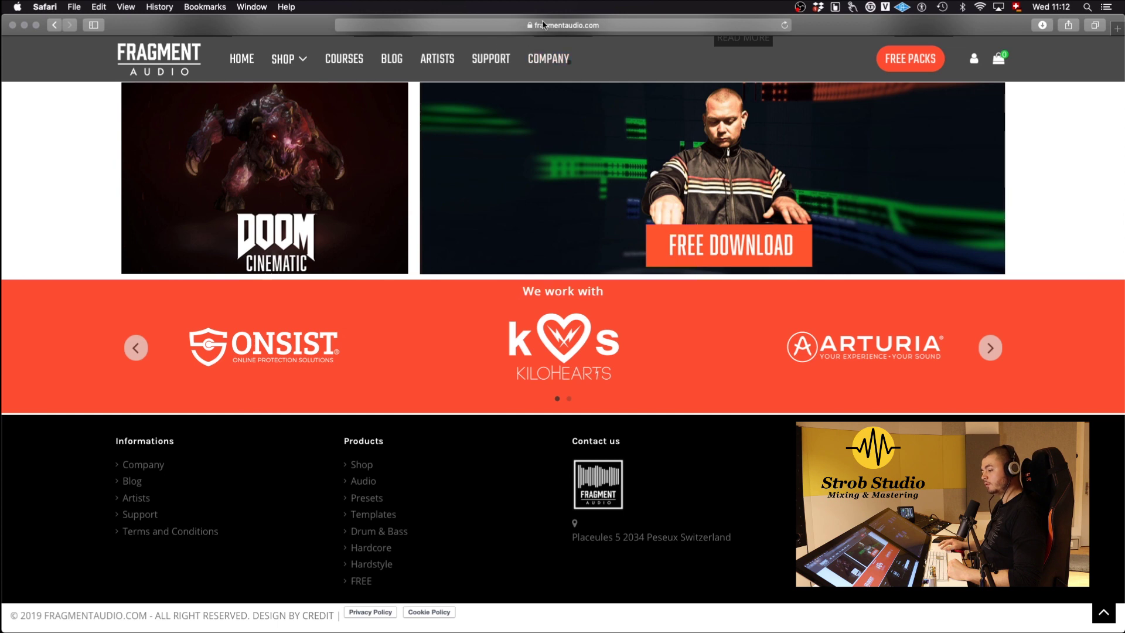
mouse_move(283, 58)
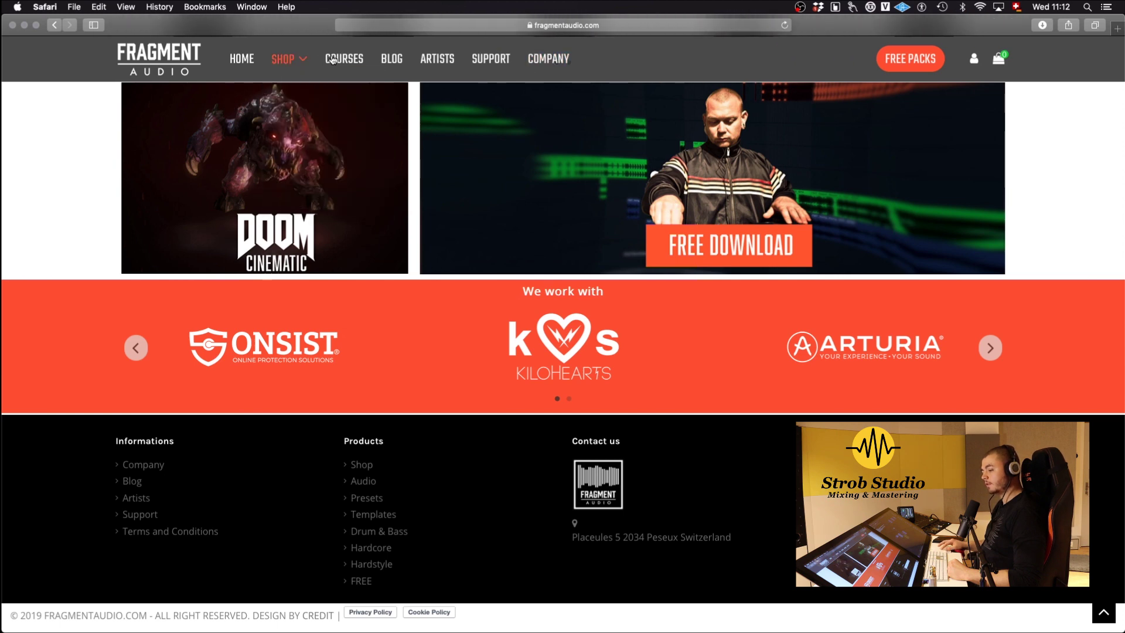
left_click(302, 108)
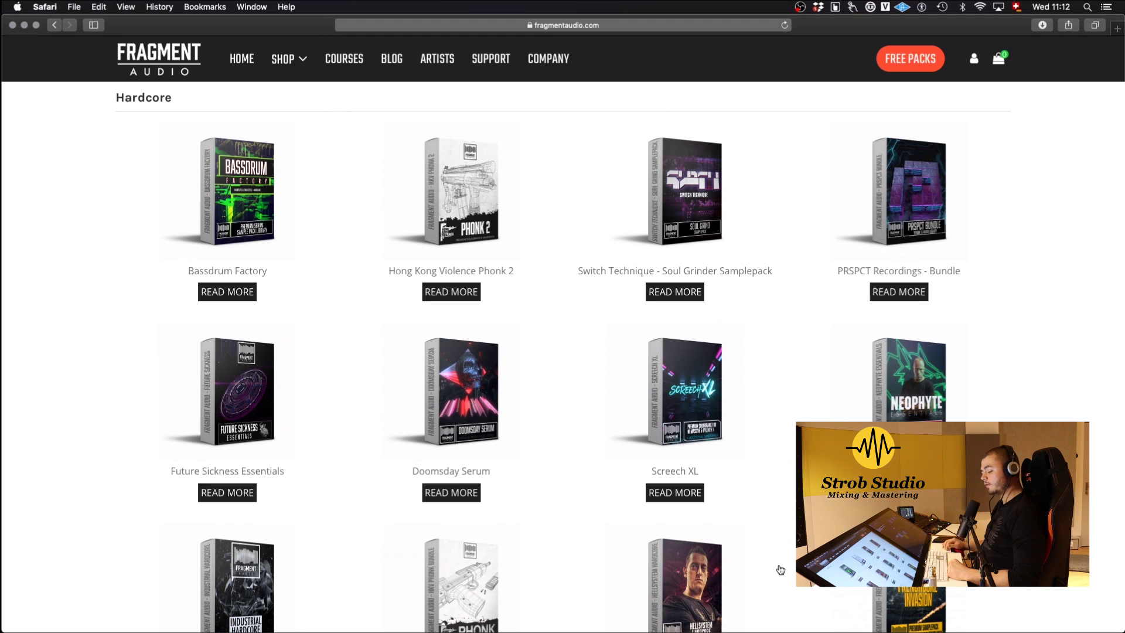
Open The Outside Agency Samplepack product page and review its content list.
scroll(781, 569, "down", 6)
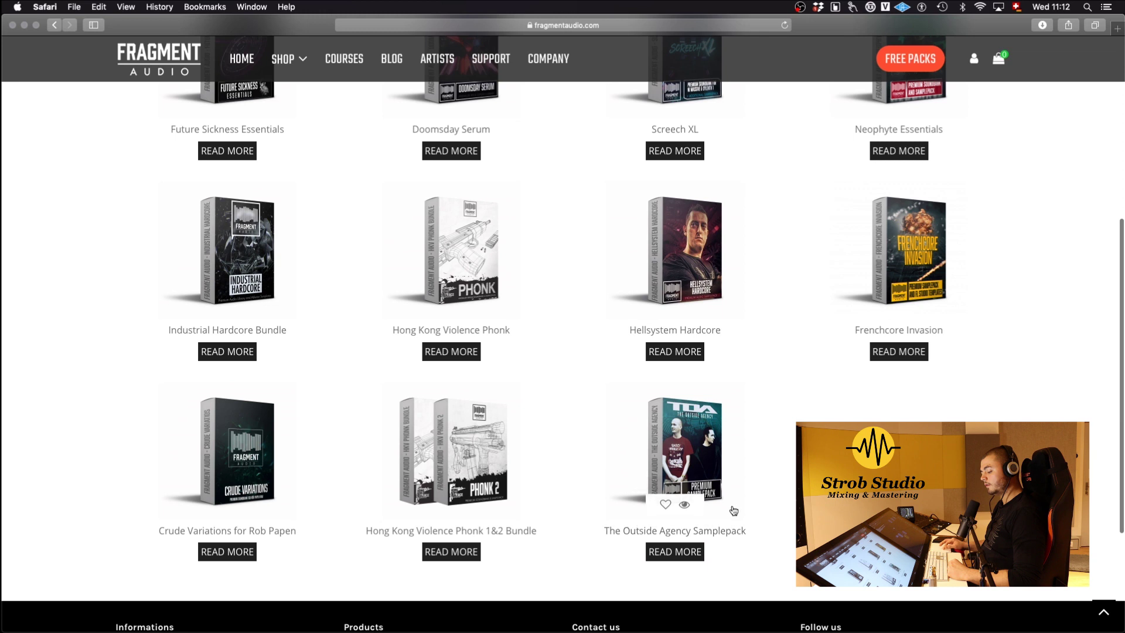
left_click(680, 552)
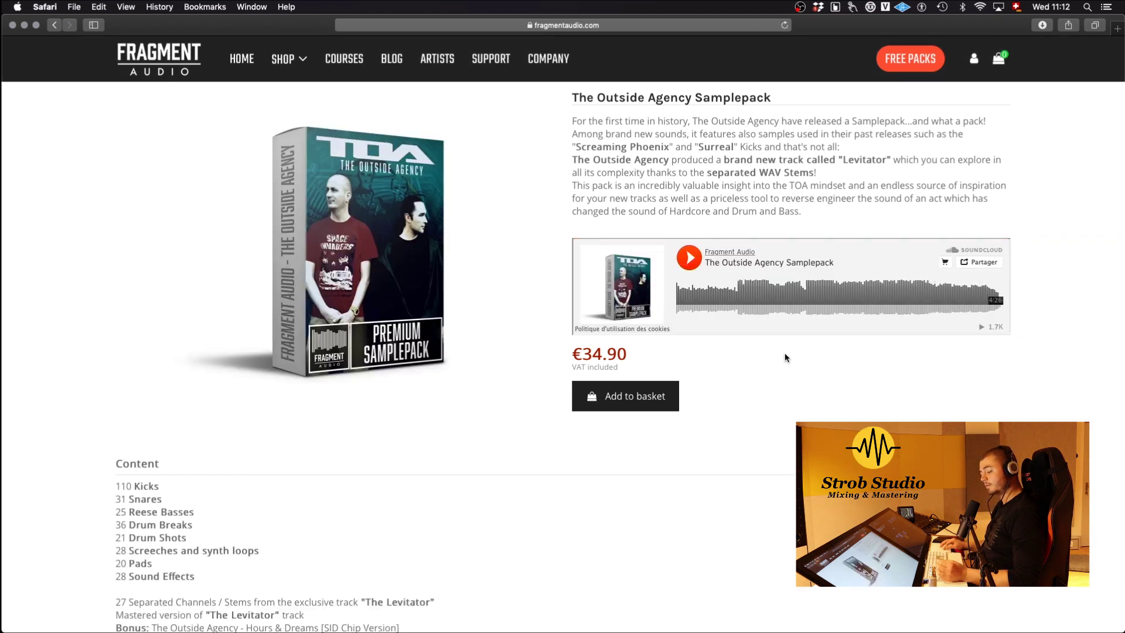
scroll(681, 497, "down", 3)
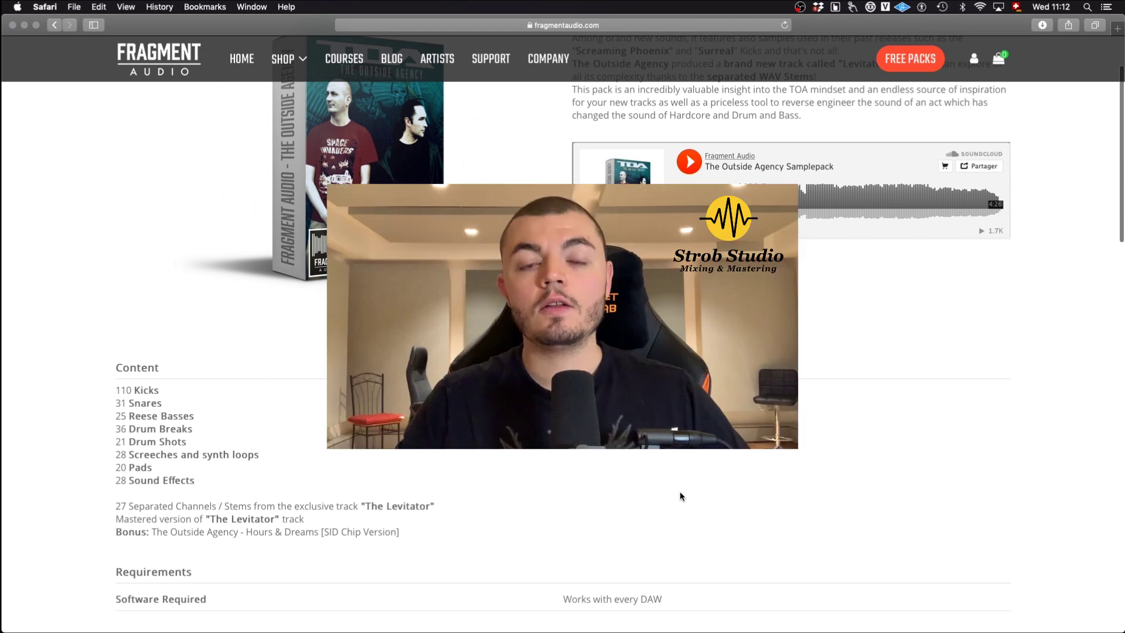